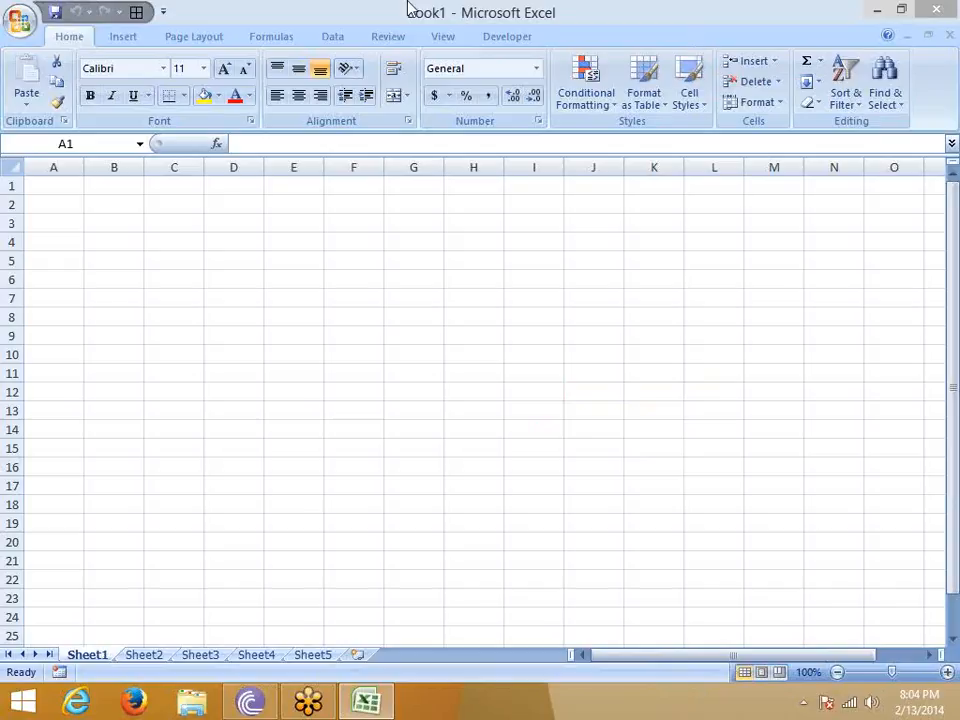
- Review the Popular settings in Excel Options and dismiss the dialog without changes
{"action": "left_click", "coordinate": [22, 17]}
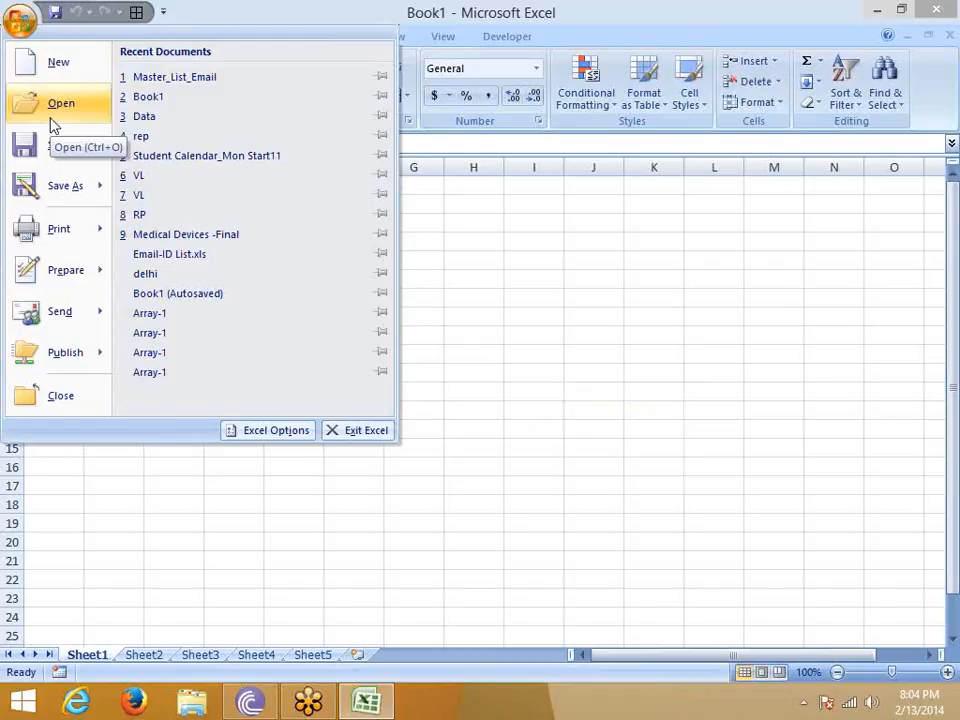
{"action": "left_click", "coordinate": [258, 430]}
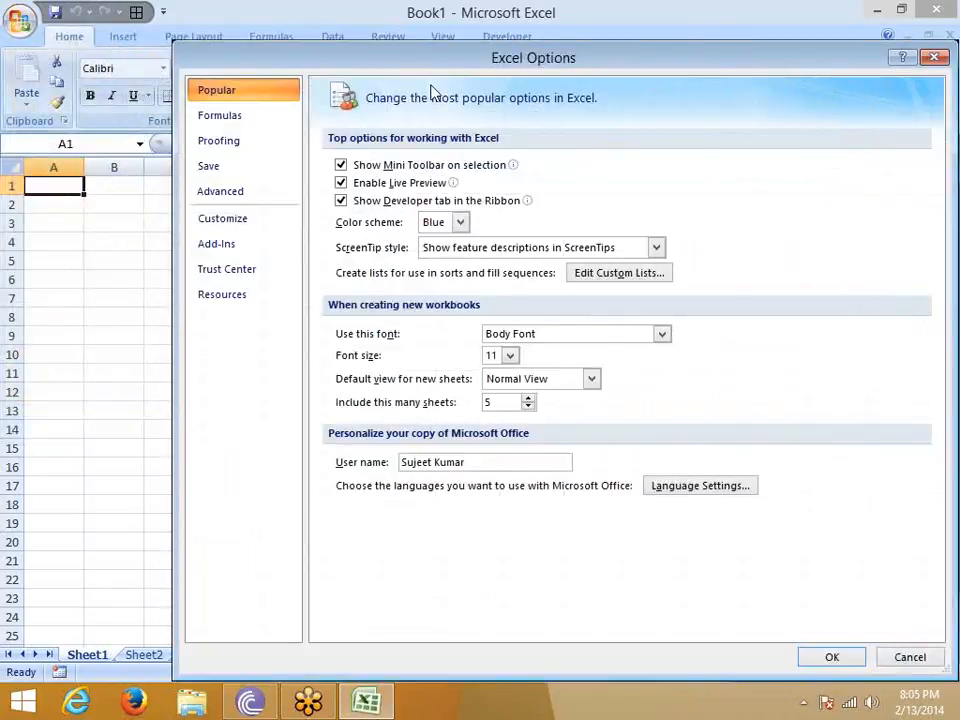
{"action": "left_click_drag", "start_coordinate": [322, 52], "coordinate": [283, 33]}
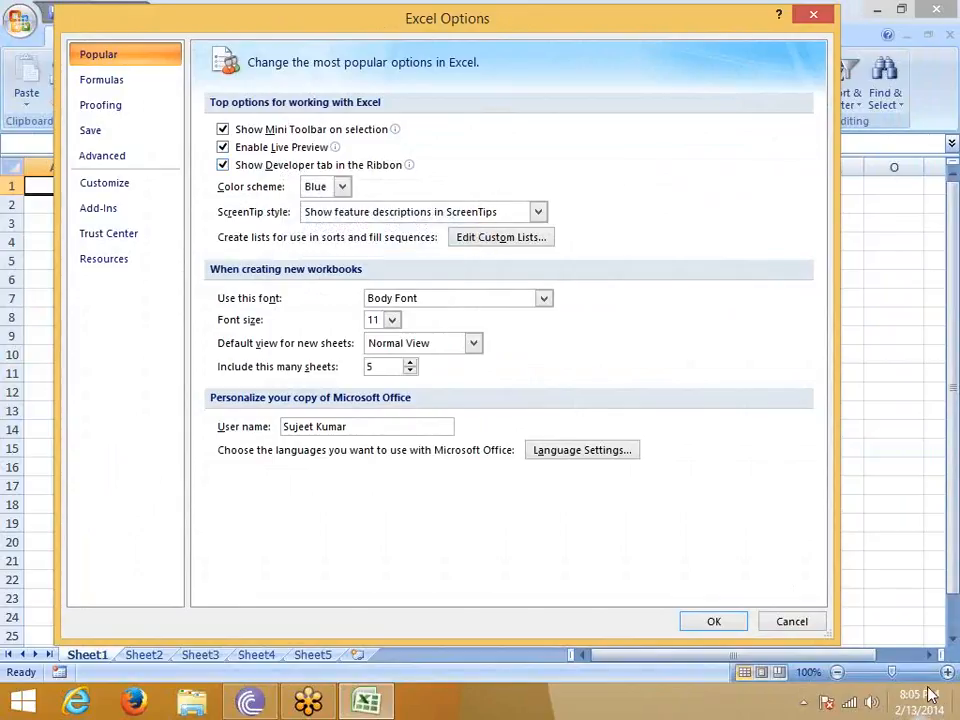
{"action": "left_click", "coordinate": [806, 620]}
- Try a yellow fill on cells D4:H16 and undo it
{"action": "left_click_drag", "start_coordinate": [248, 240], "coordinate": [500, 470]}
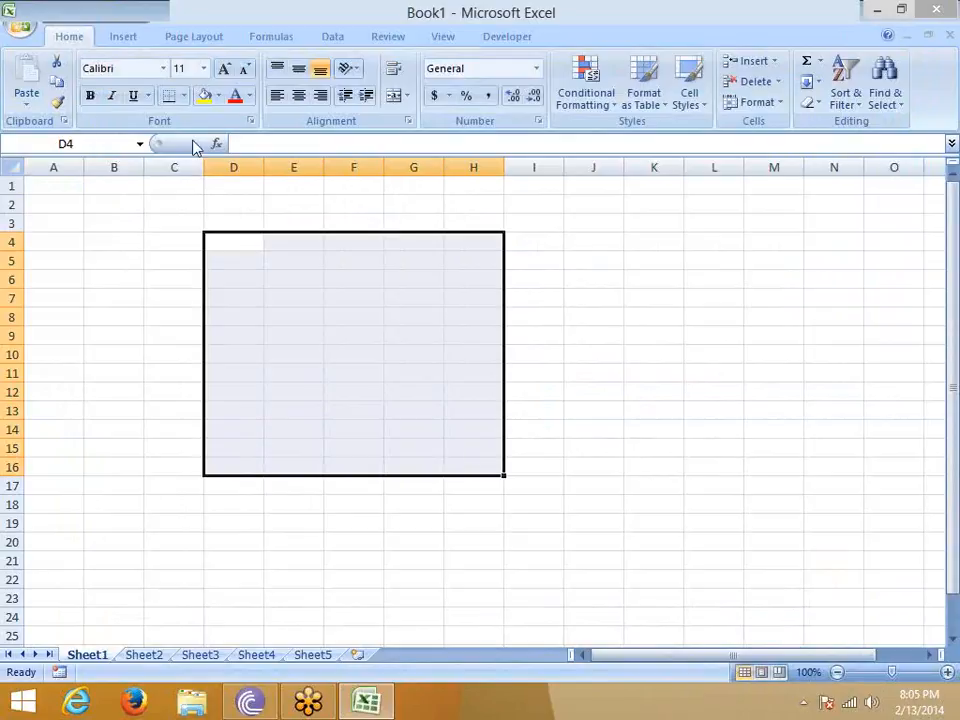
{"action": "left_click", "coordinate": [218, 95]}
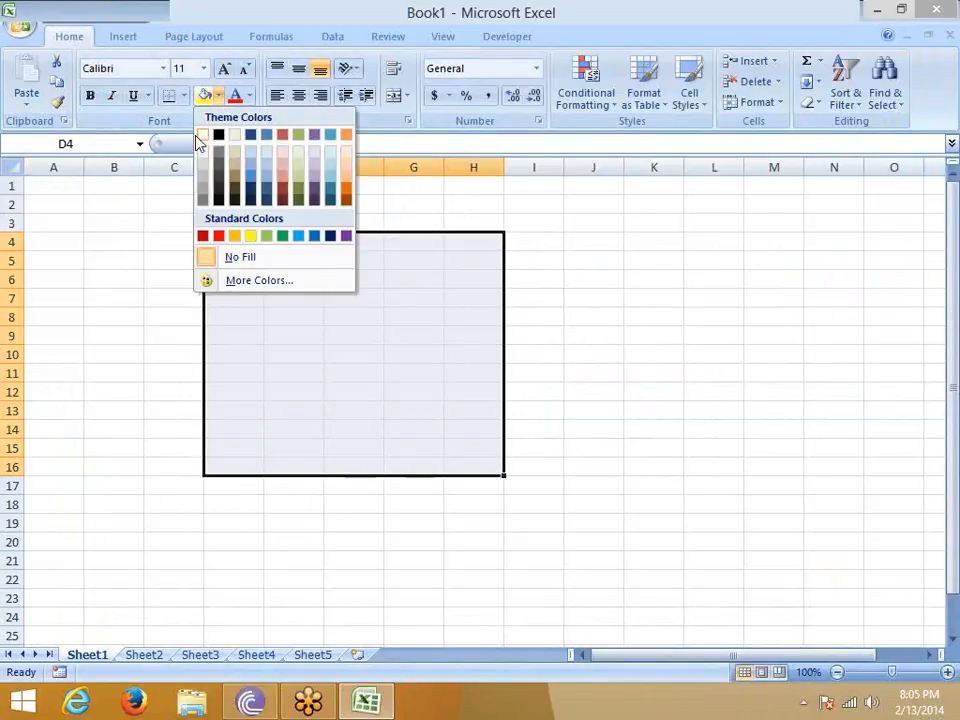
{"action": "left_click", "coordinate": [204, 97]}
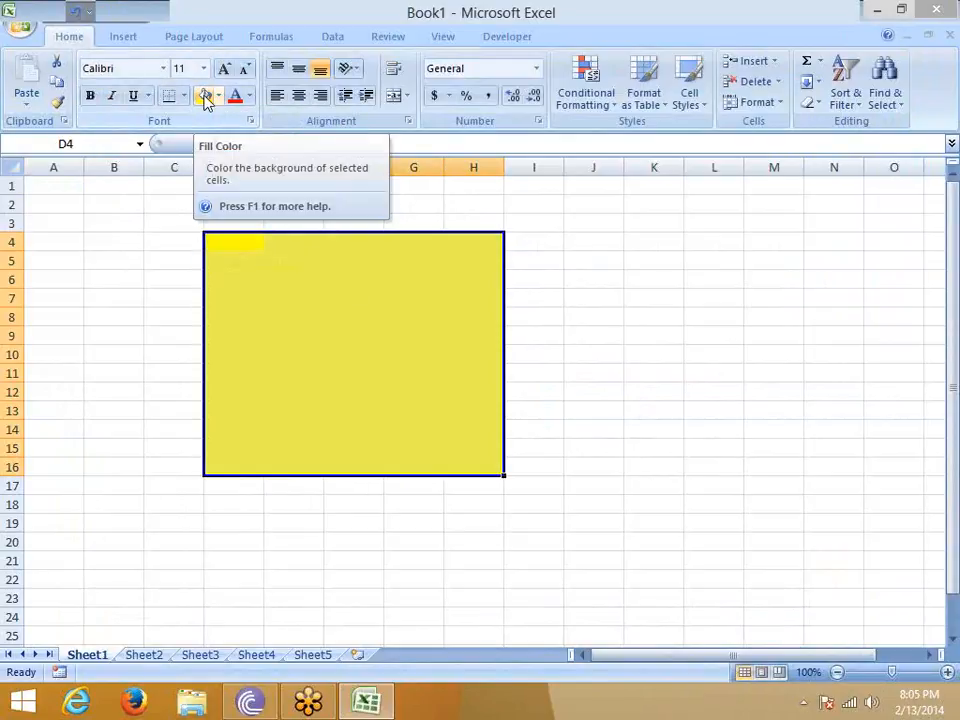
{"action": "key", "text": "ctrl+z"}
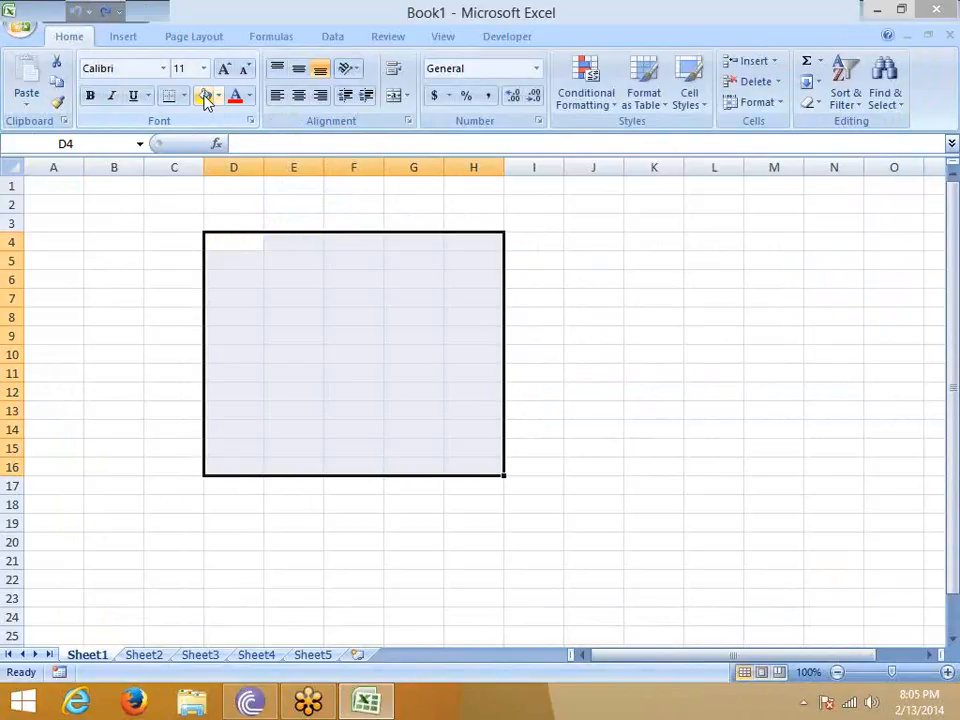
{"action": "left_click", "coordinate": [219, 96]}
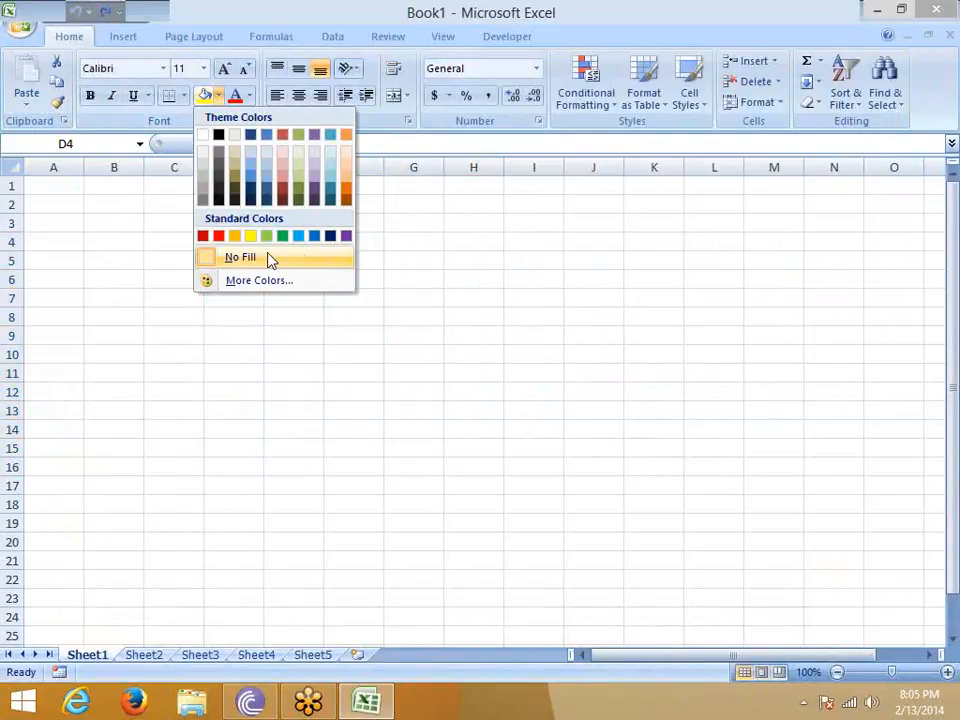
{"action": "left_click", "coordinate": [309, 345]}
- Fill cells E4:G6 with yellow and change the fill to light olive green
{"action": "left_click_drag", "start_coordinate": [303, 244], "coordinate": [398, 282]}
{"action": "left_click", "coordinate": [205, 96]}
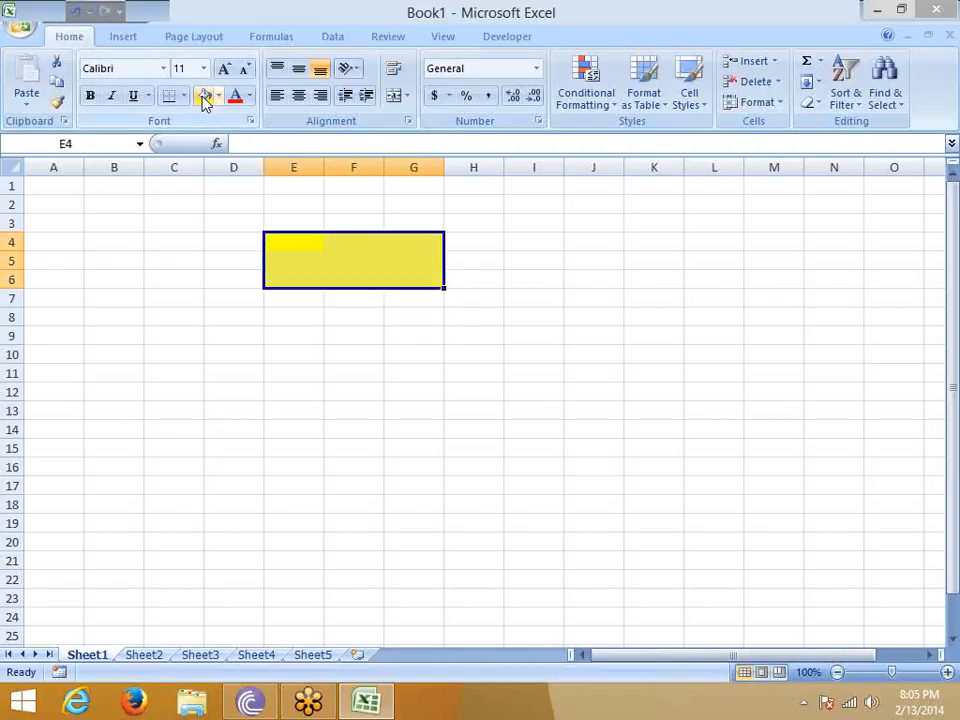
{"action": "left_click", "coordinate": [218, 96]}
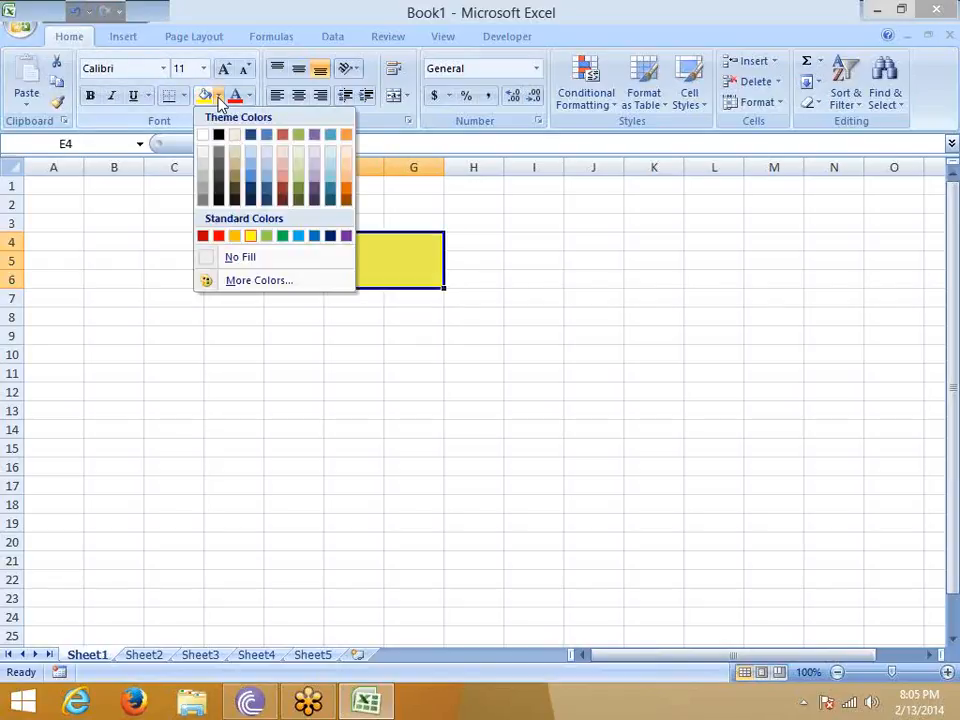
{"action": "left_click", "coordinate": [303, 186]}
- Preview fill colors on cells E7:G10 without applying any
{"action": "left_click_drag", "start_coordinate": [281, 297], "coordinate": [407, 360]}
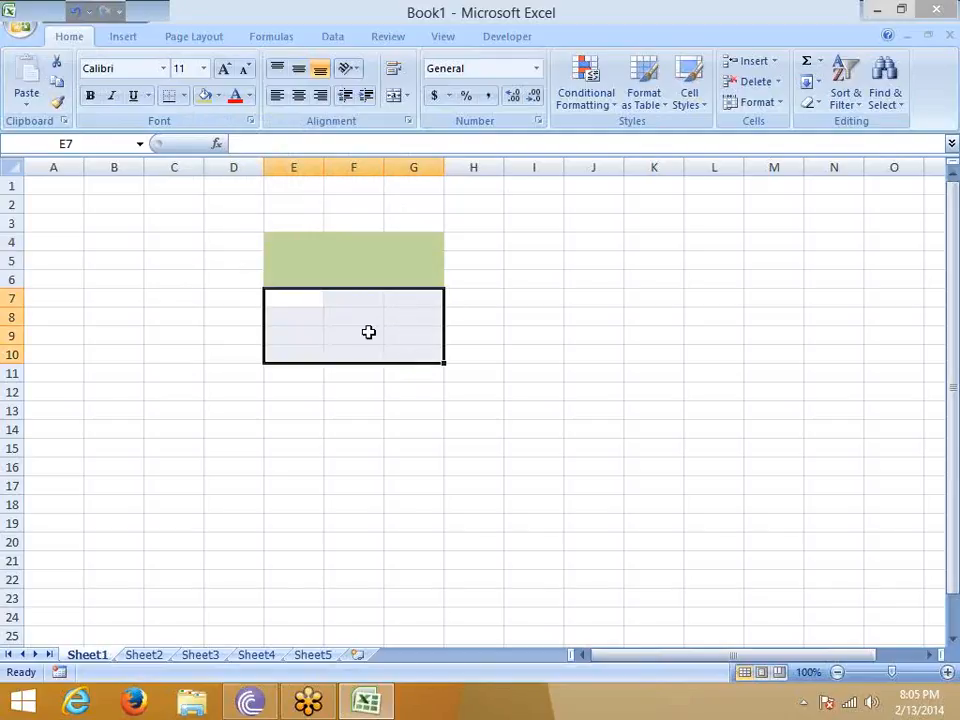
{"action": "left_click", "coordinate": [218, 96]}
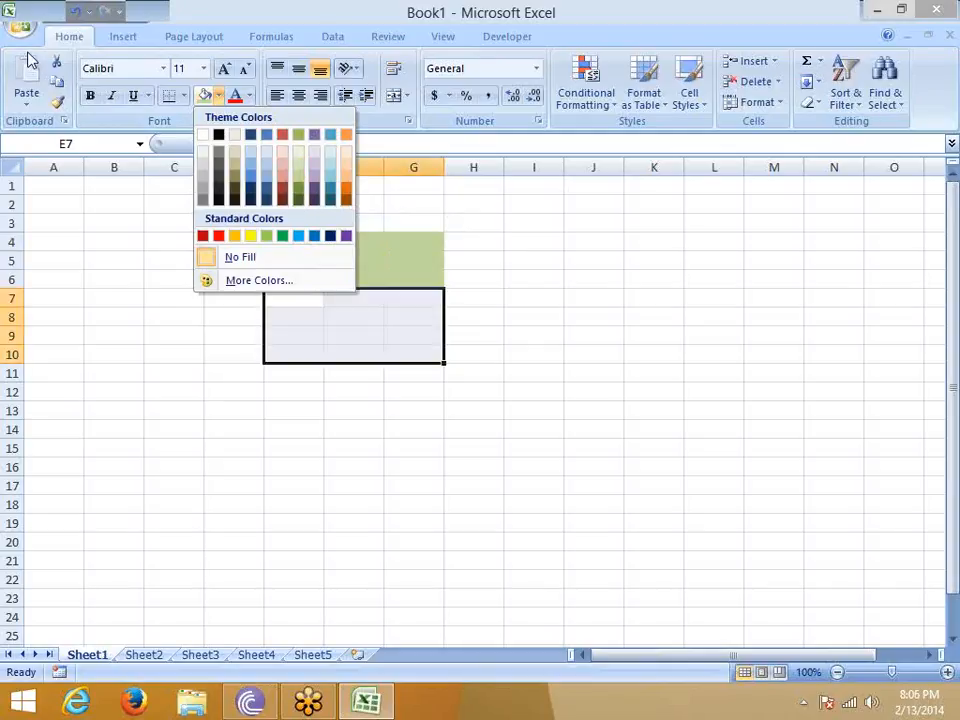
{"action": "left_click", "coordinate": [89, 189]}
{"action": "scroll", "coordinate": [57, 127], "scroll_direction": "down", "scroll_amount": 2}
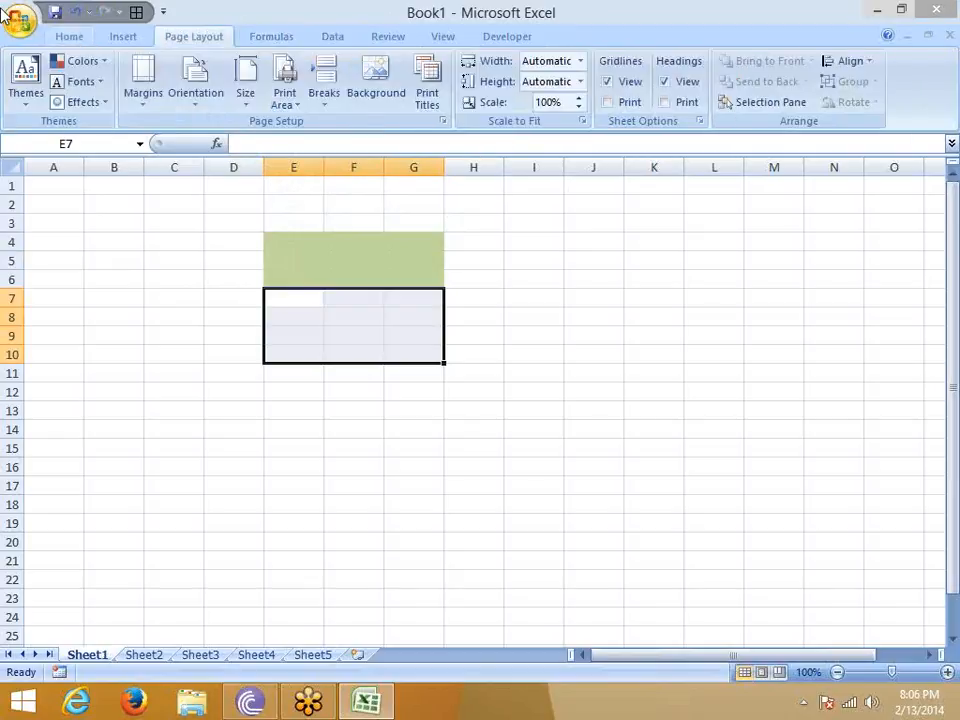
- Examine the Enable Live Preview setting in Excel Options and close the dialog
{"action": "left_click", "coordinate": [24, 26]}
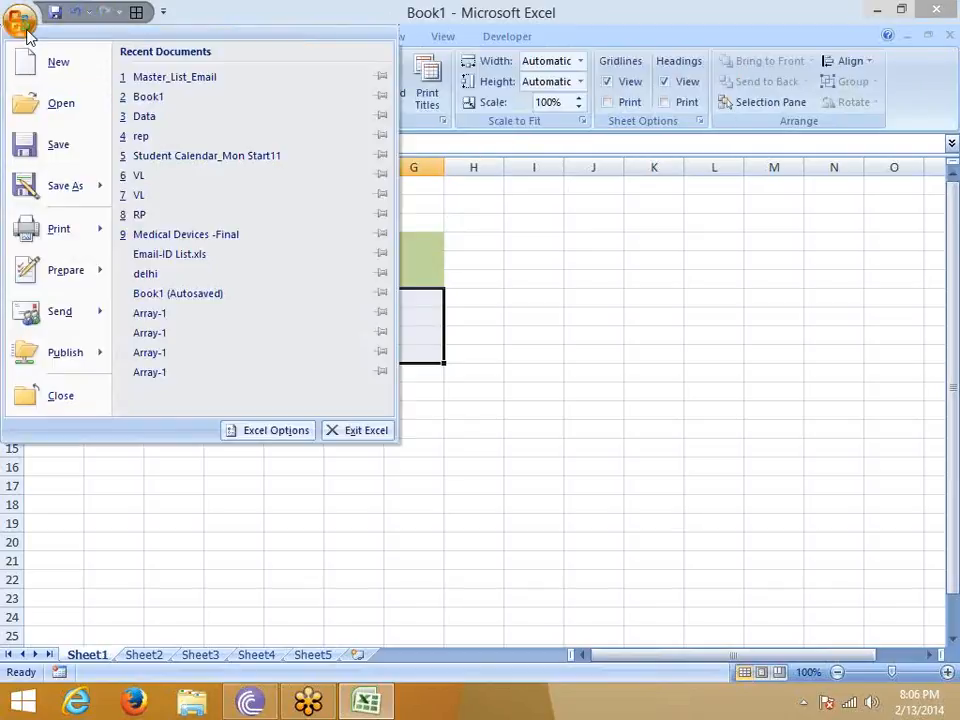
{"action": "left_click", "coordinate": [283, 431]}
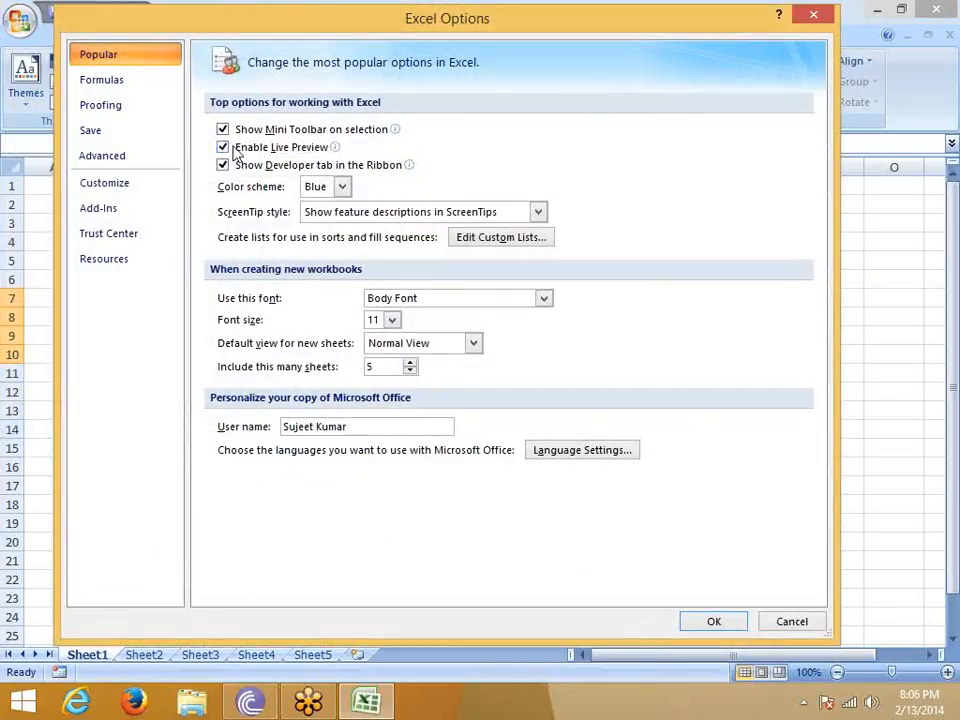
{"action": "mouse_move", "coordinate": [235, 150]}
{"action": "left_click", "coordinate": [814, 15]}
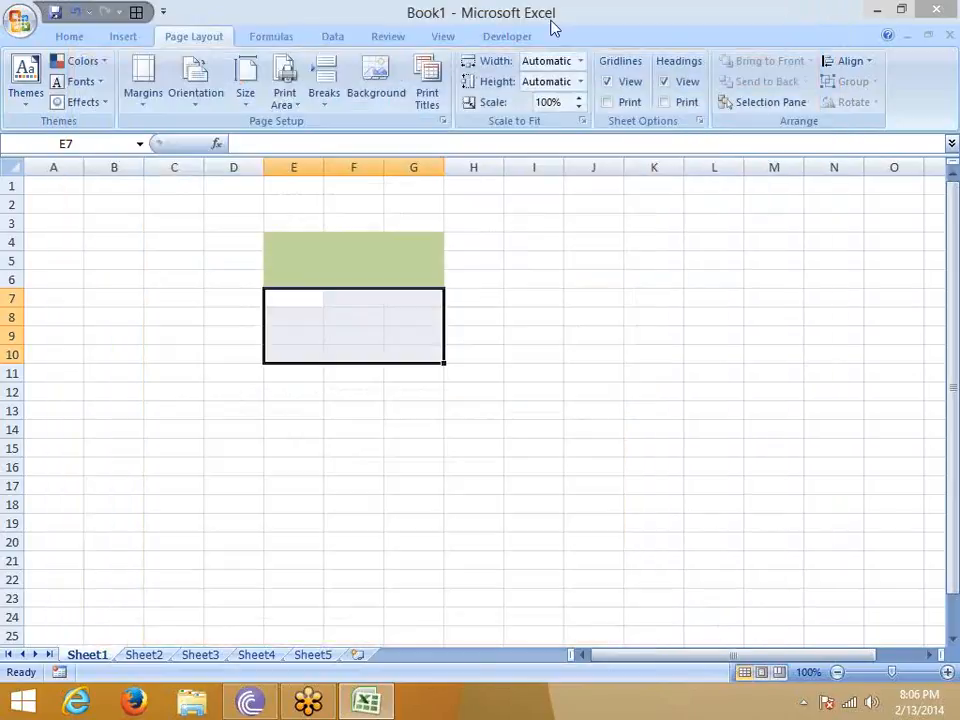
- Look over the Developer, Home and View command sets in the ribbon
{"action": "left_click", "coordinate": [488, 37]}
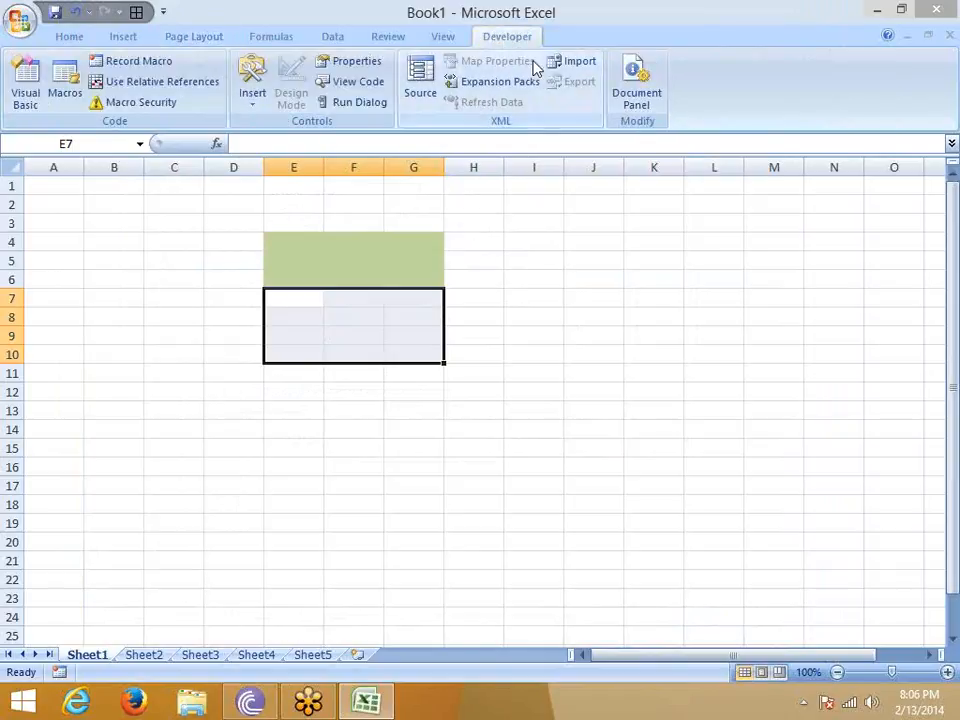
{"action": "left_click", "coordinate": [70, 36]}
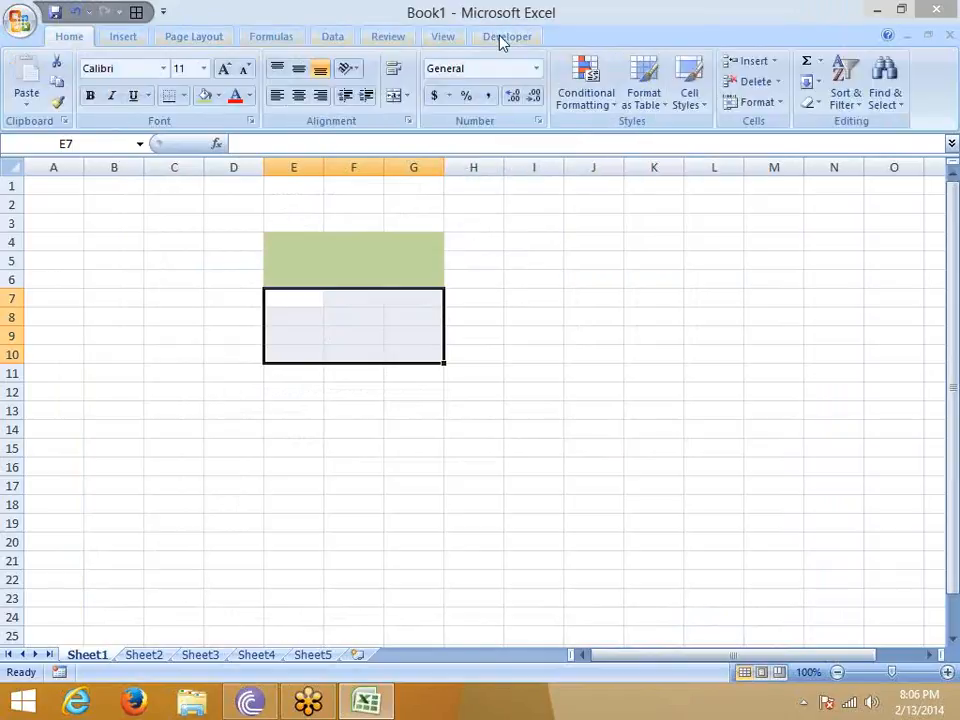
{"action": "left_click", "coordinate": [446, 37]}
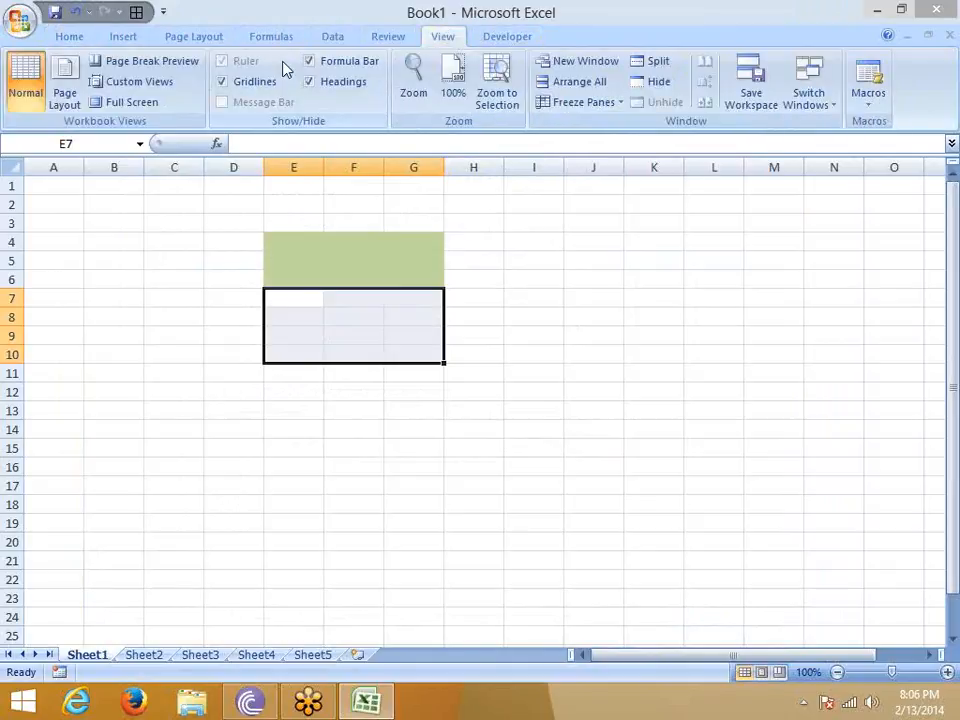
- Switch the Show Developer tab in the Ribbon option off and back on in Excel Options, and accept the settings
{"action": "left_click", "coordinate": [20, 20]}
{"action": "left_click", "coordinate": [268, 431]}
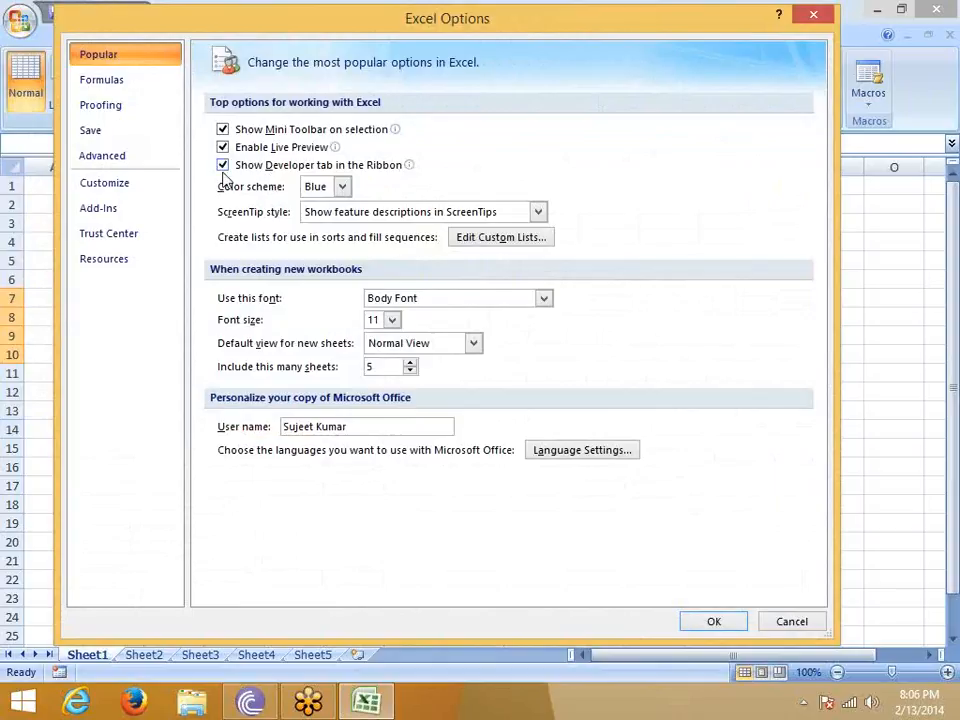
{"action": "left_click", "coordinate": [222, 166]}
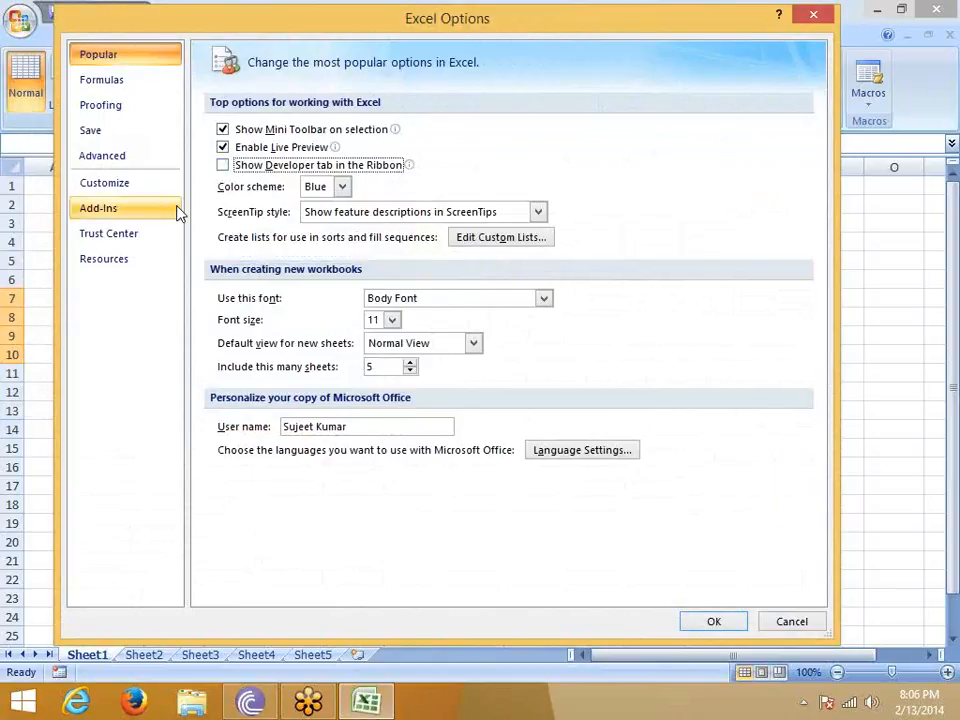
{"action": "left_click", "coordinate": [222, 165]}
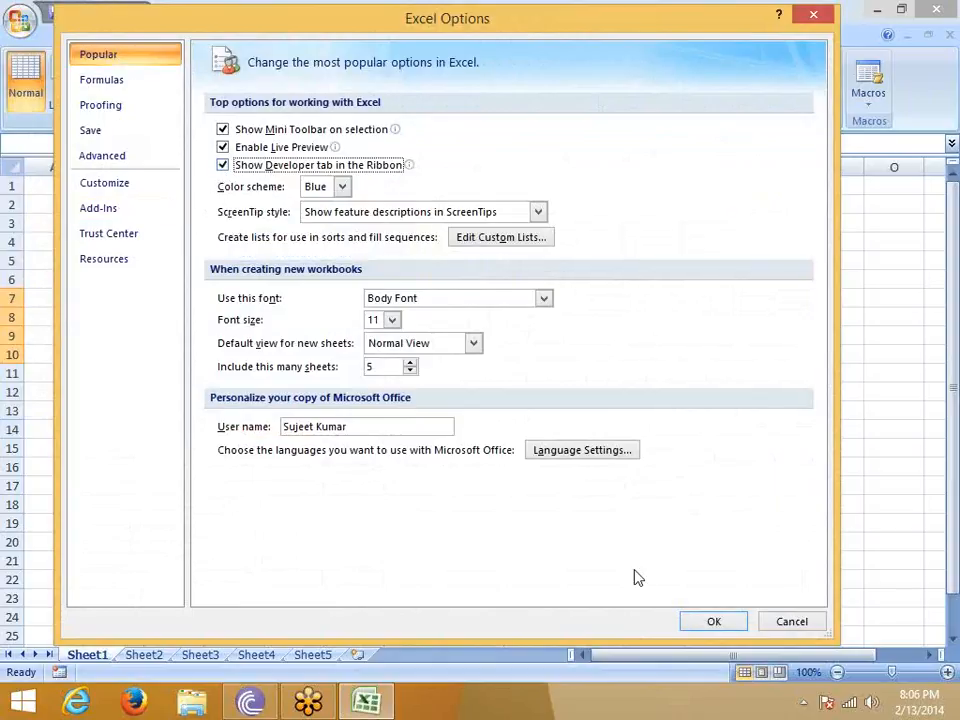
{"action": "left_click", "coordinate": [712, 622]}
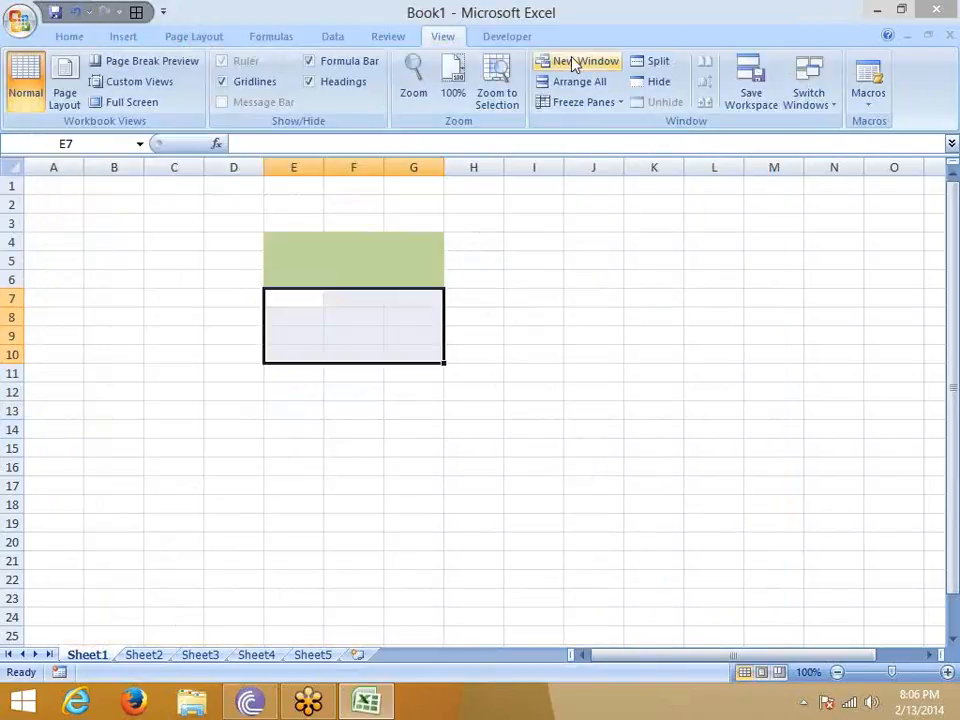
- Examine the Developer commands, including the Form Controls and ActiveX Controls available for insertion
{"action": "left_click", "coordinate": [508, 36]}
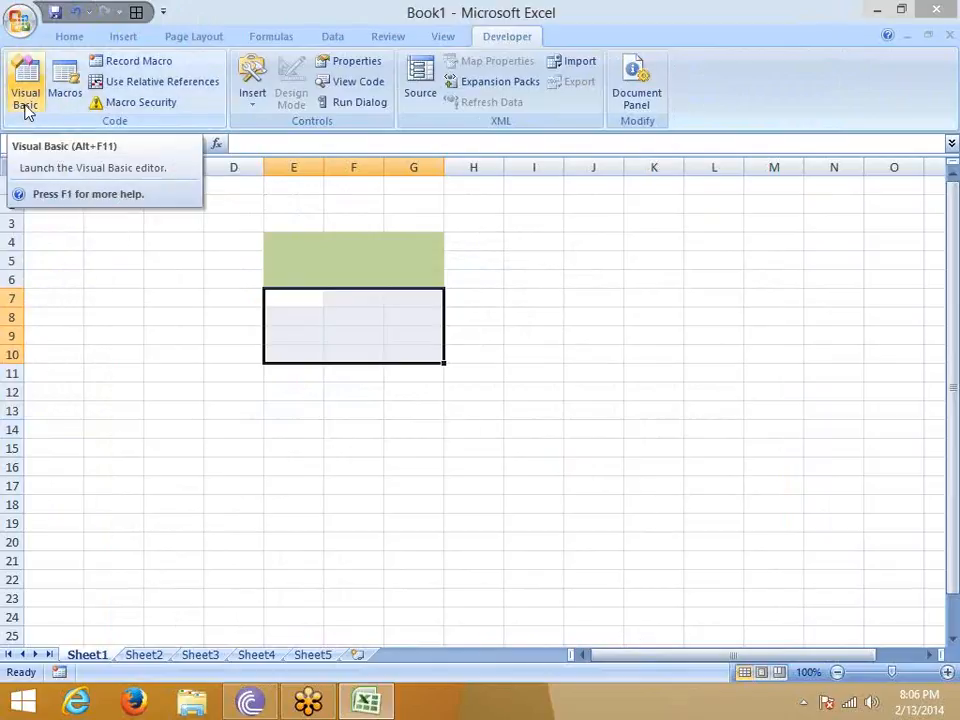
{"action": "left_click", "coordinate": [249, 100]}
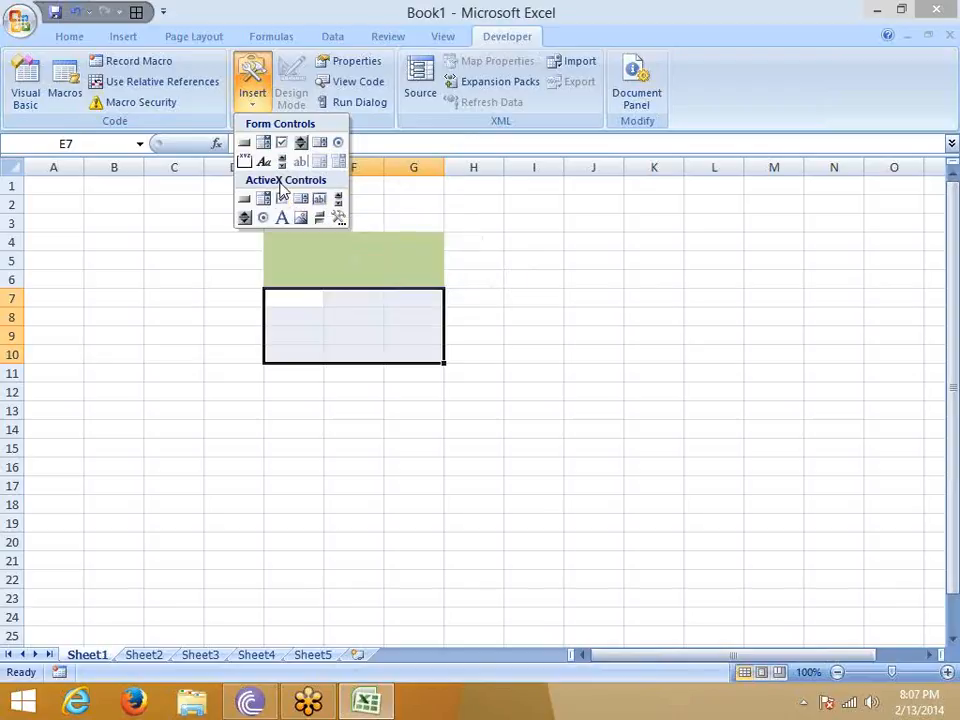
{"action": "left_click", "coordinate": [418, 266]}
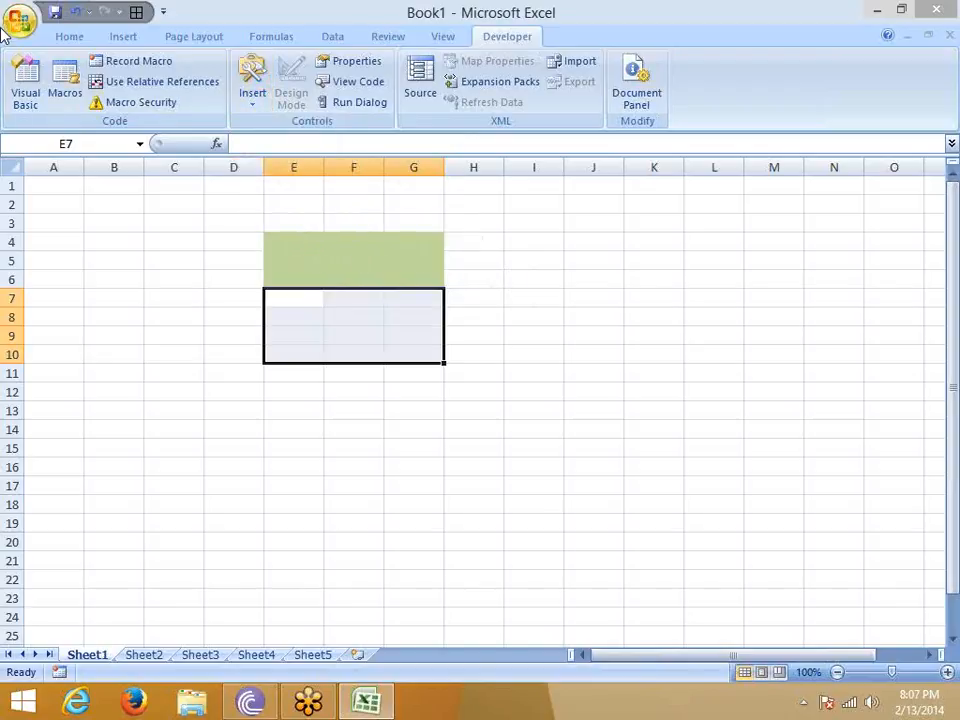
- Review the description of the Show Developer tab in the Ribbon option and dismiss Excel Options
{"action": "left_click", "coordinate": [17, 20]}
{"action": "left_click", "coordinate": [260, 434]}
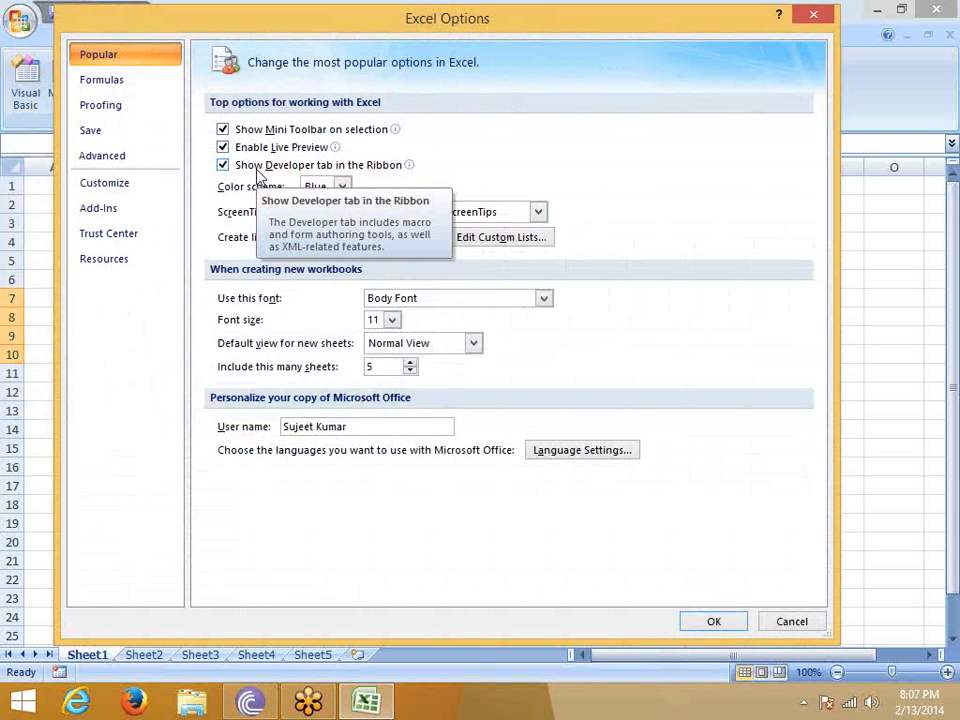
{"action": "key", "text": "Escape"}
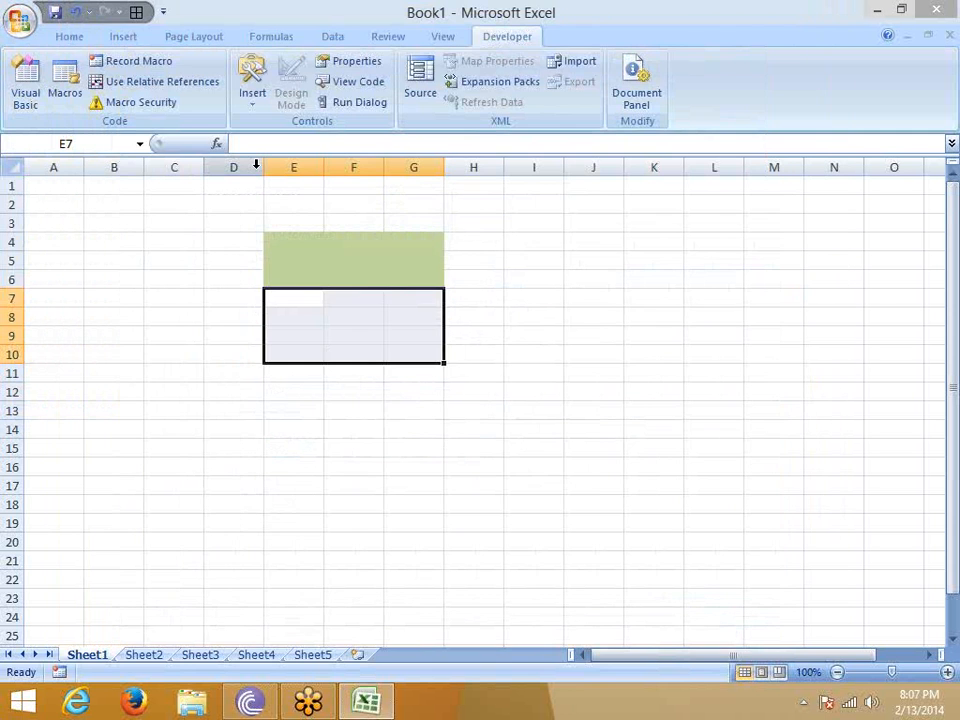
- Launch Excel 2013 from the Windows search and create a blank workbook
{"action": "key", "text": "super"}
{"action": "type", "text": "excel 2007"}
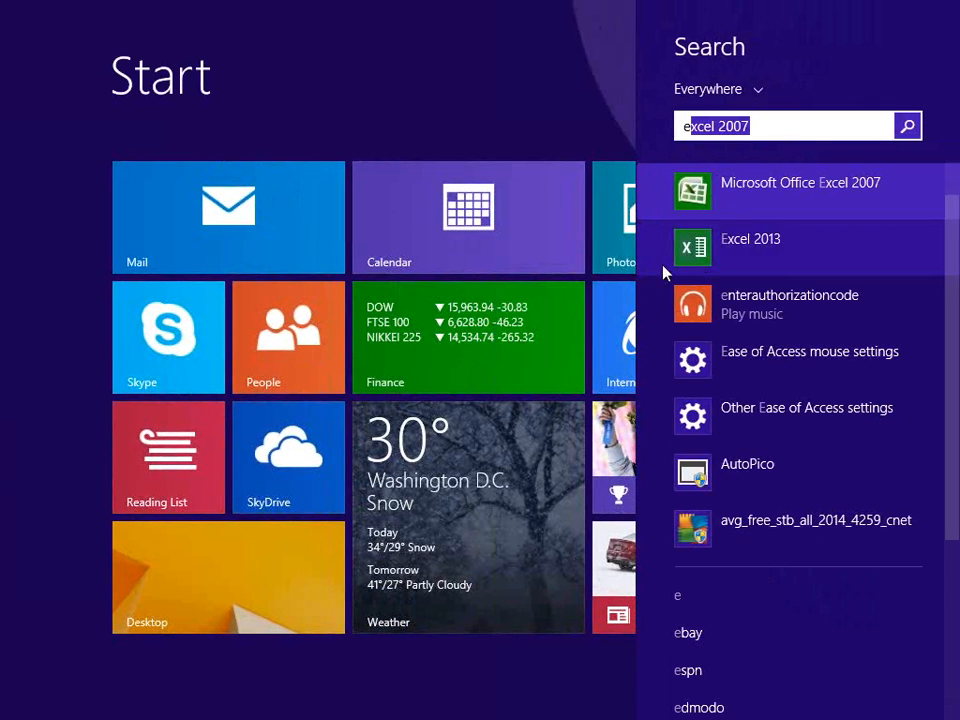
{"action": "left_click", "coordinate": [701, 253]}
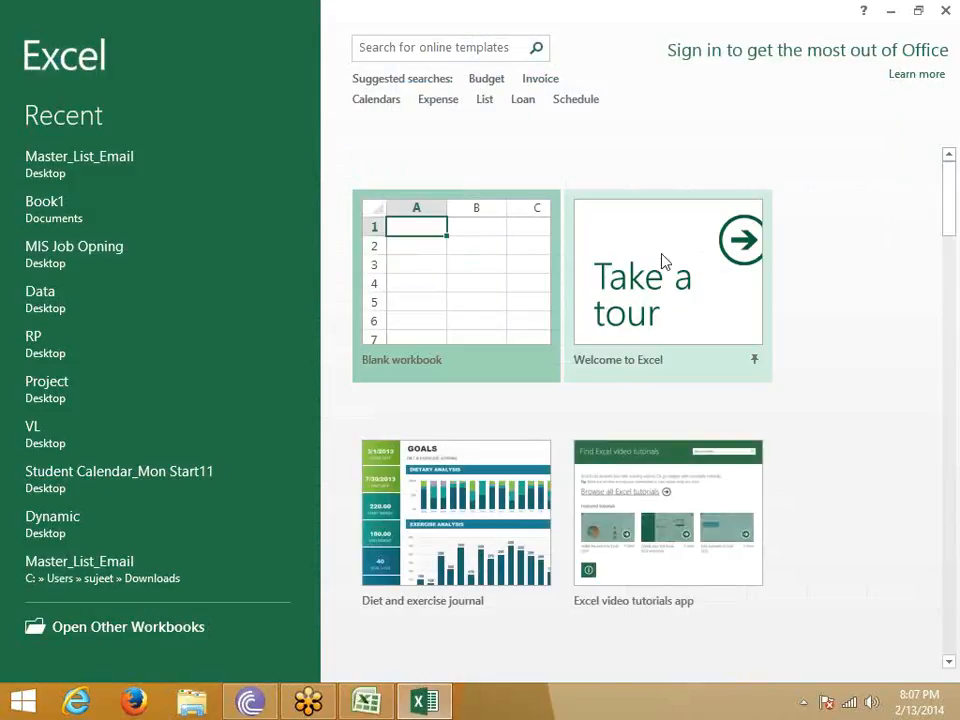
{"action": "left_click", "coordinate": [450, 262]}
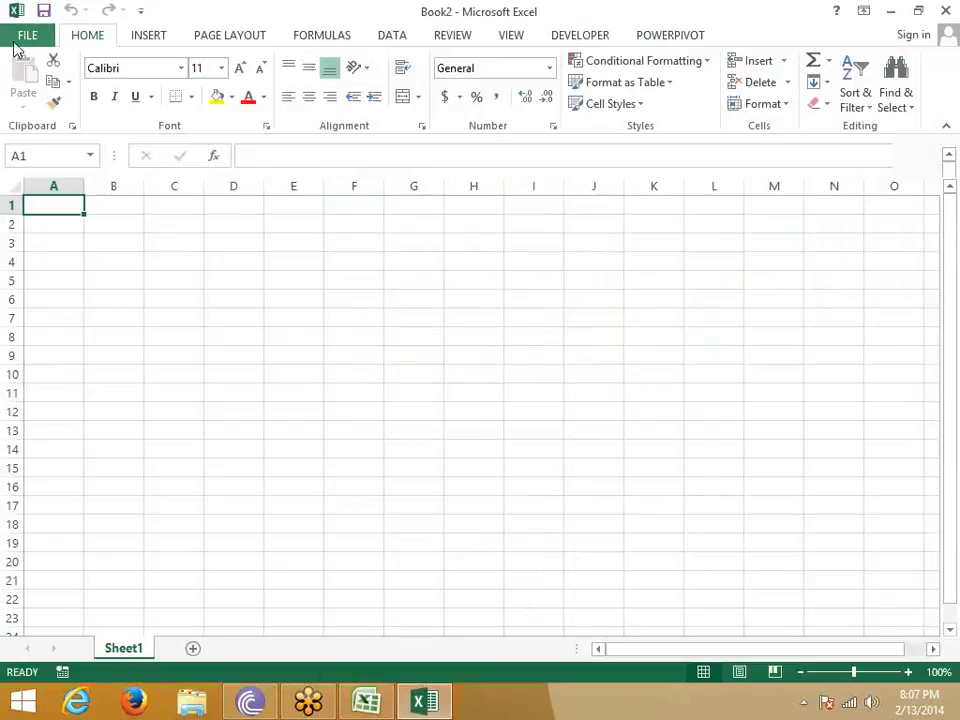
- Open the Excel Options dialog for the new Excel 2013 workbook
{"action": "left_click", "coordinate": [28, 34]}
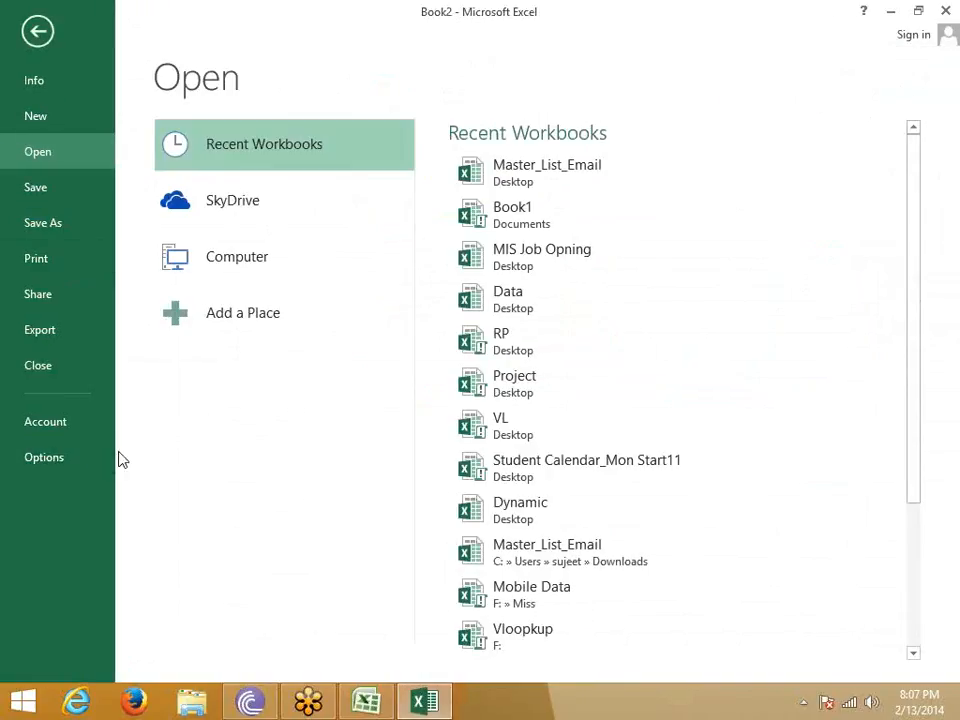
{"action": "left_click", "coordinate": [33, 38]}
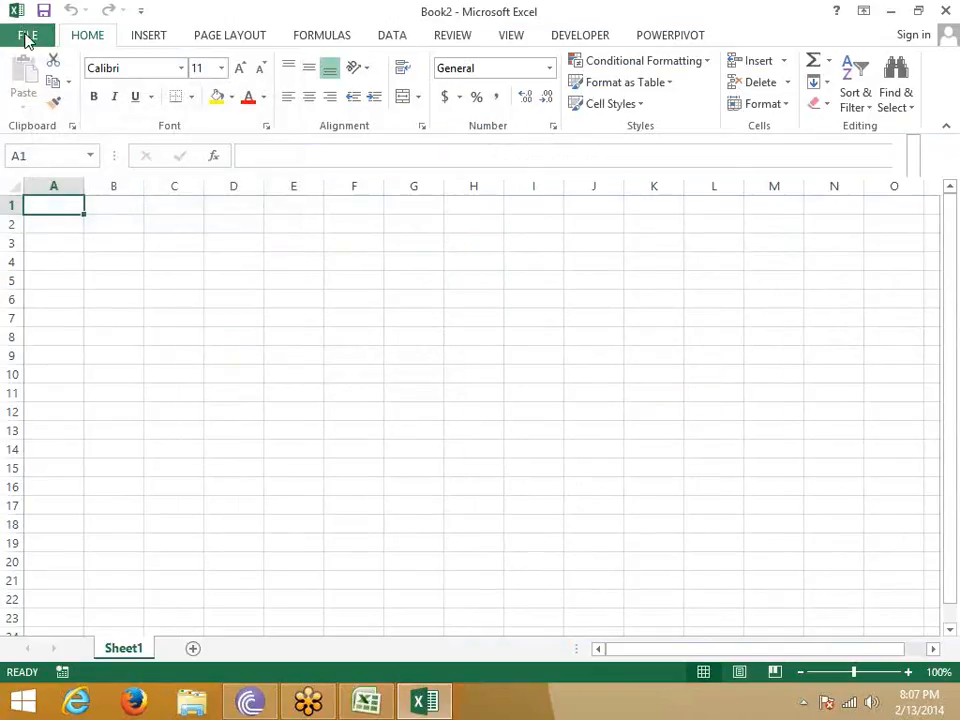
{"action": "left_click", "coordinate": [27, 38]}
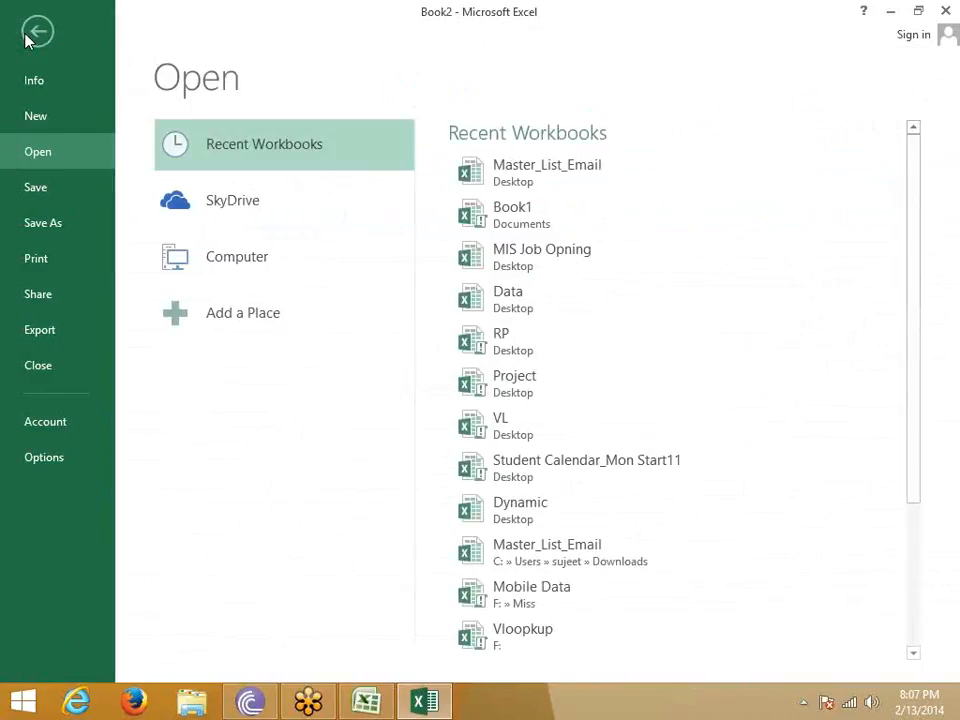
{"action": "left_click", "coordinate": [43, 458]}
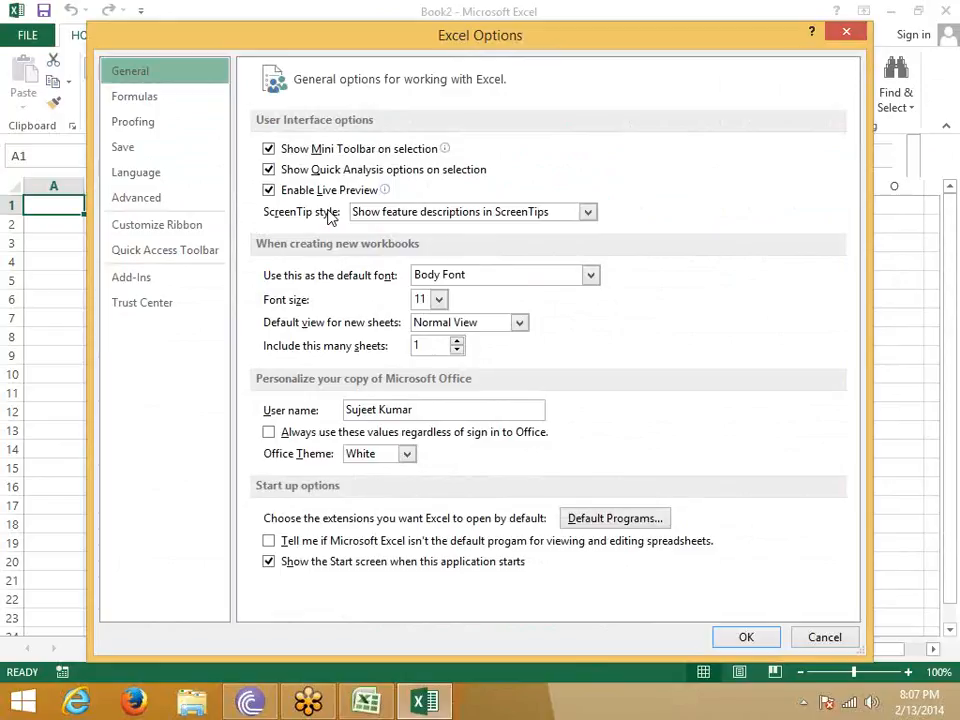
- Review the Customize Ribbon options that include the Developer tab, dismiss the dialog, and switch back to the Excel 2007 workbook
{"action": "left_click", "coordinate": [160, 236]}
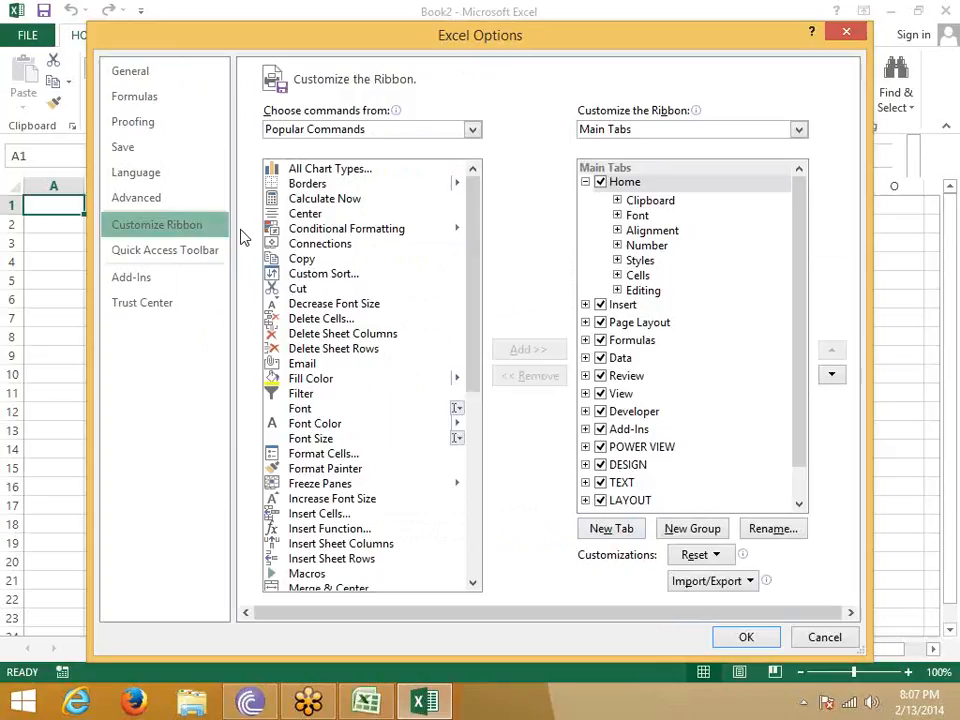
{"action": "key", "text": "Escape"}
{"action": "left_click", "coordinate": [362, 700]}
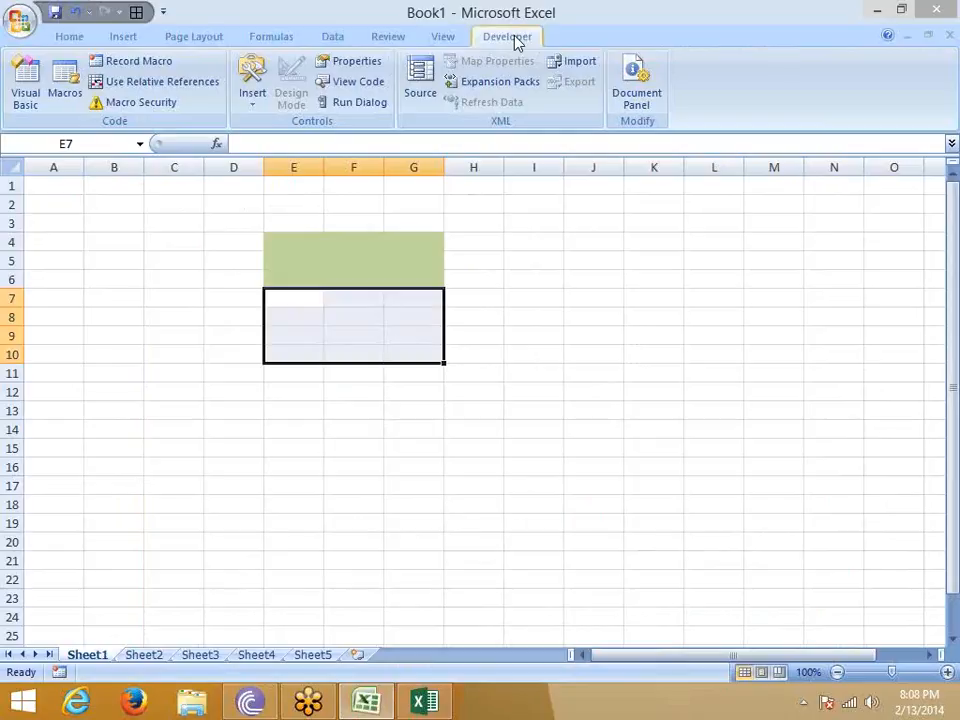
{"action": "left_click", "coordinate": [73, 36]}
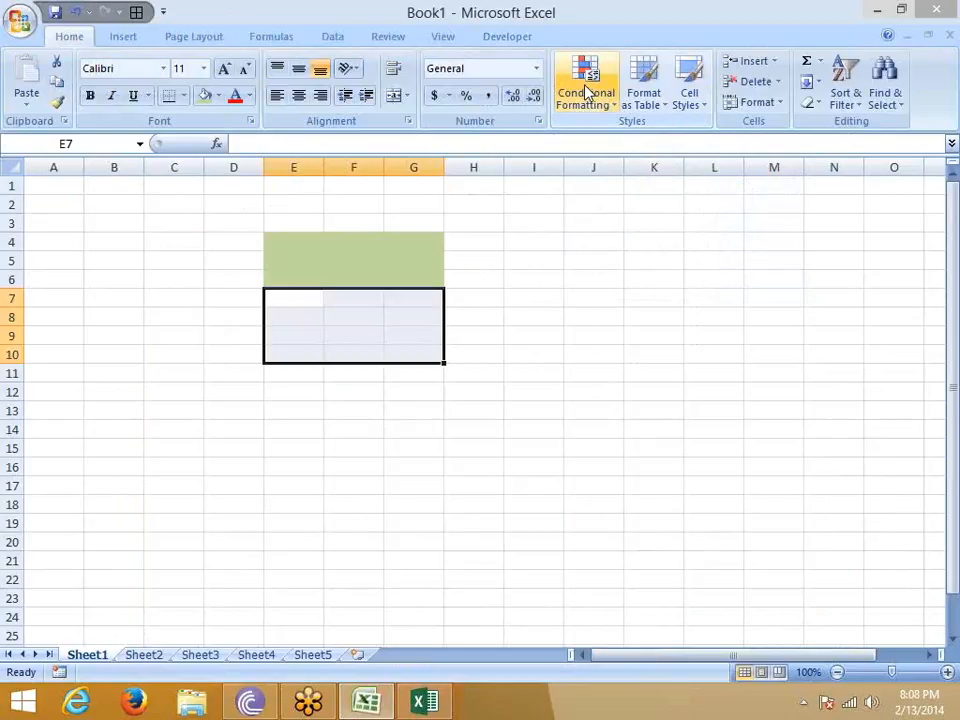
- Fill cell G18 on Sheet1 with the current green fill color
{"action": "left_click", "coordinate": [486, 343]}
{"action": "scroll", "coordinate": [486, 354], "scroll_direction": "down", "scroll_amount": 1}
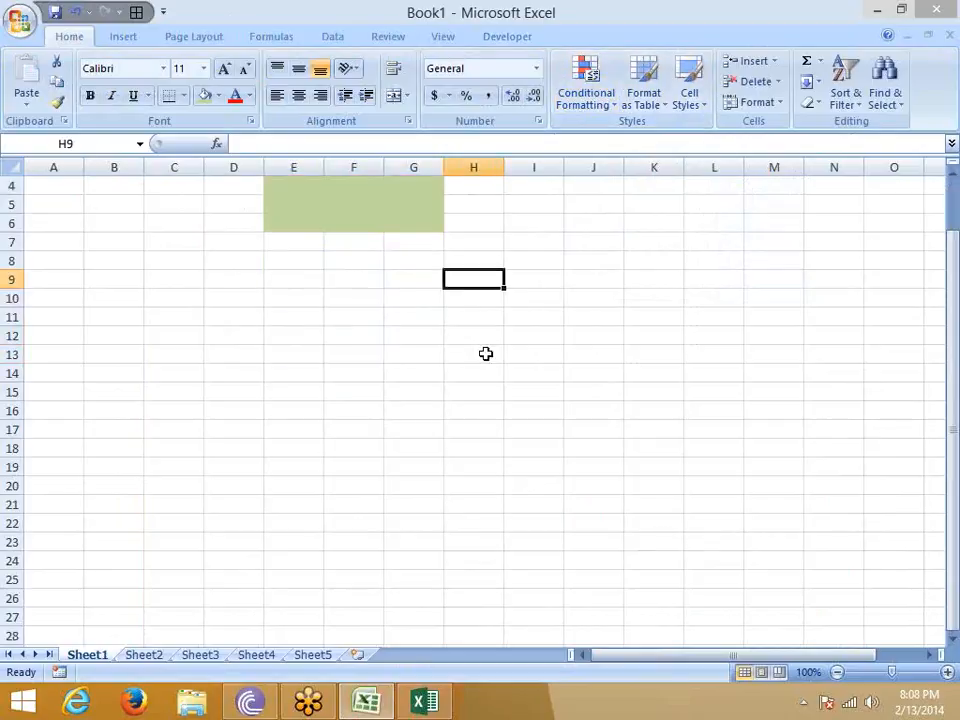
{"action": "scroll", "coordinate": [486, 354], "scroll_direction": "up", "scroll_amount": 1}
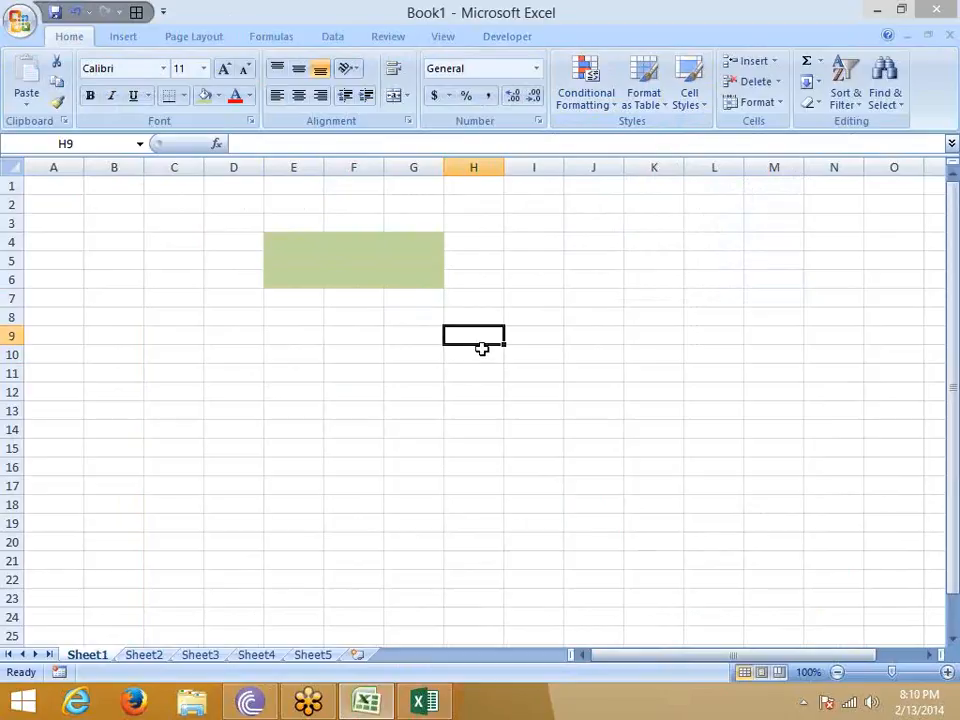
{"action": "scroll", "coordinate": [490, 420], "scroll_direction": "down", "scroll_amount": 6}
{"action": "scroll", "coordinate": [440, 300], "scroll_direction": "up", "scroll_amount": 1}
{"action": "left_click", "coordinate": [413, 223]}
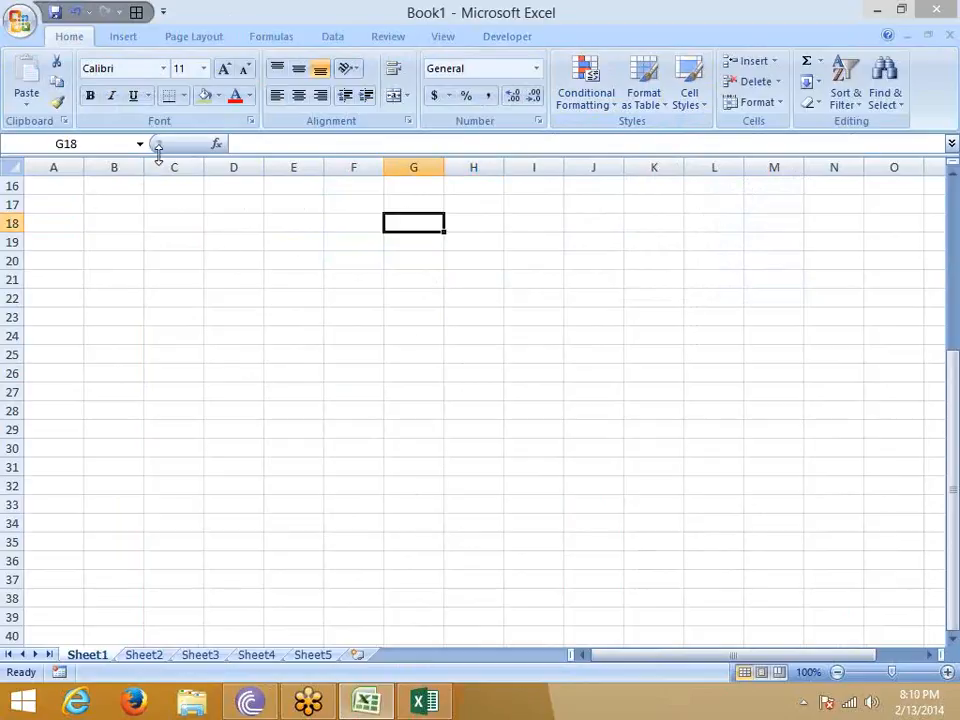
{"action": "left_click", "coordinate": [205, 95]}
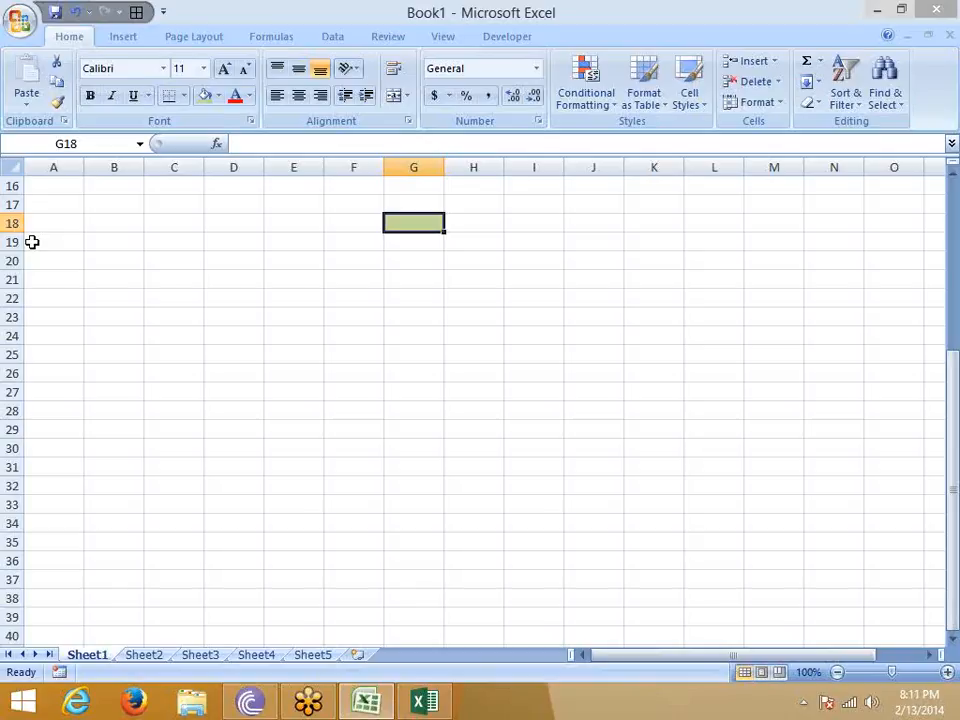
- Paste the copied screenshot onto Sheet2, delete it, and return to Sheet1
{"action": "left_click", "coordinate": [144, 656]}
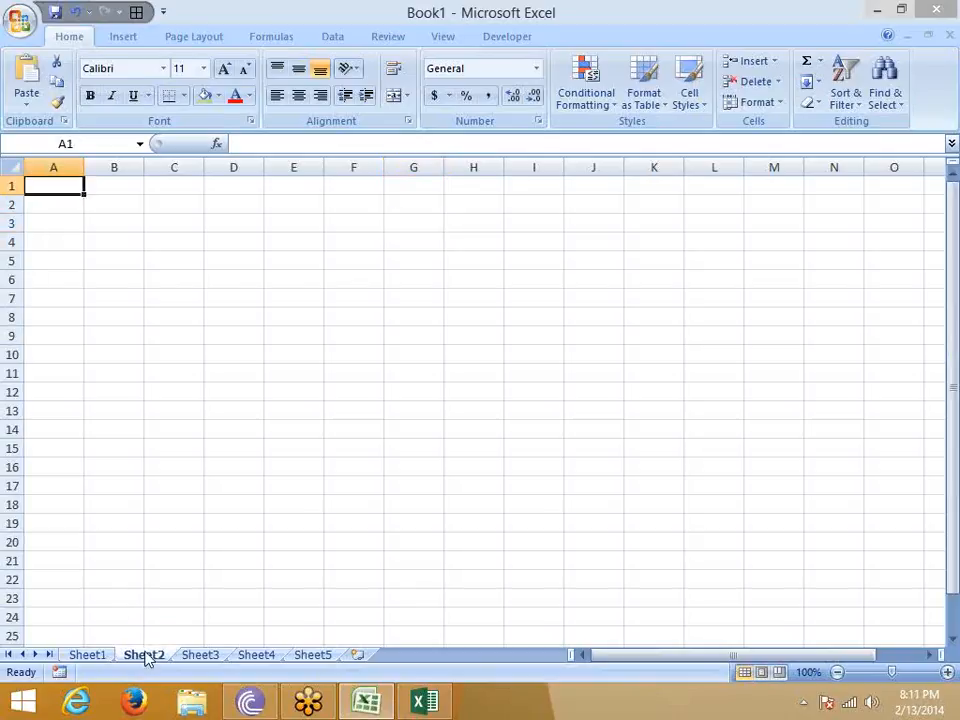
{"action": "key", "text": "ctrl+v"}
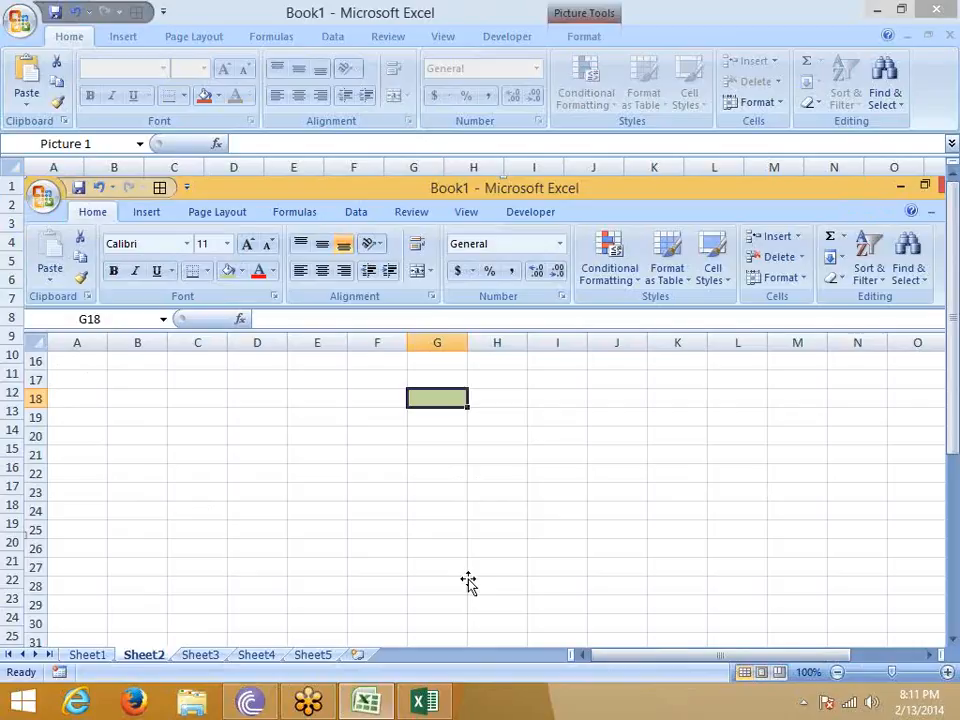
{"action": "key", "text": "Delete"}
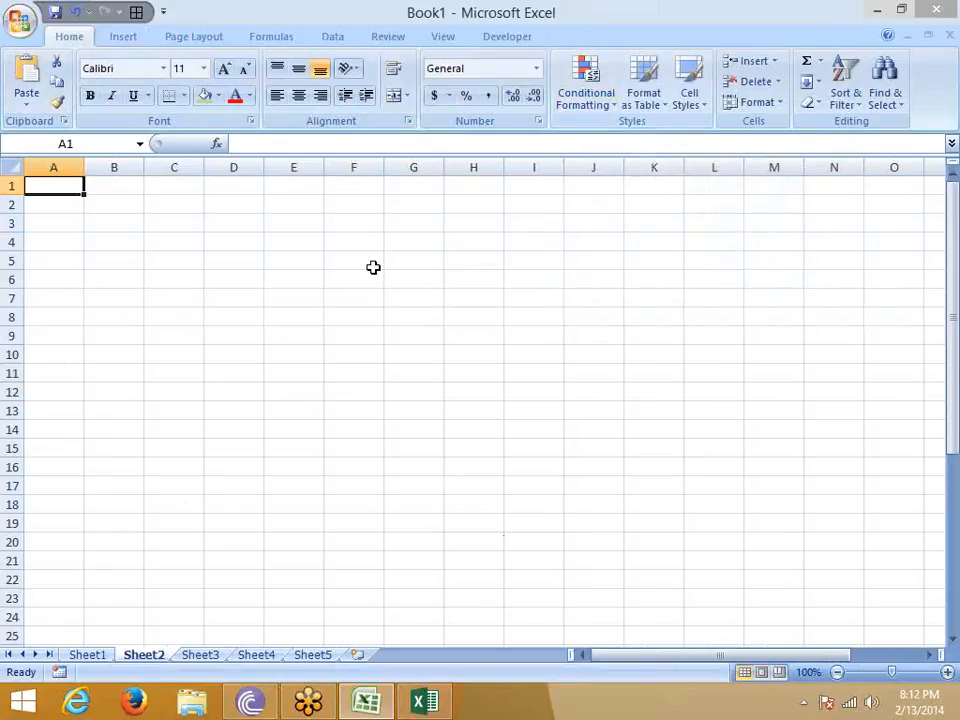
{"action": "left_click", "coordinate": [104, 656]}
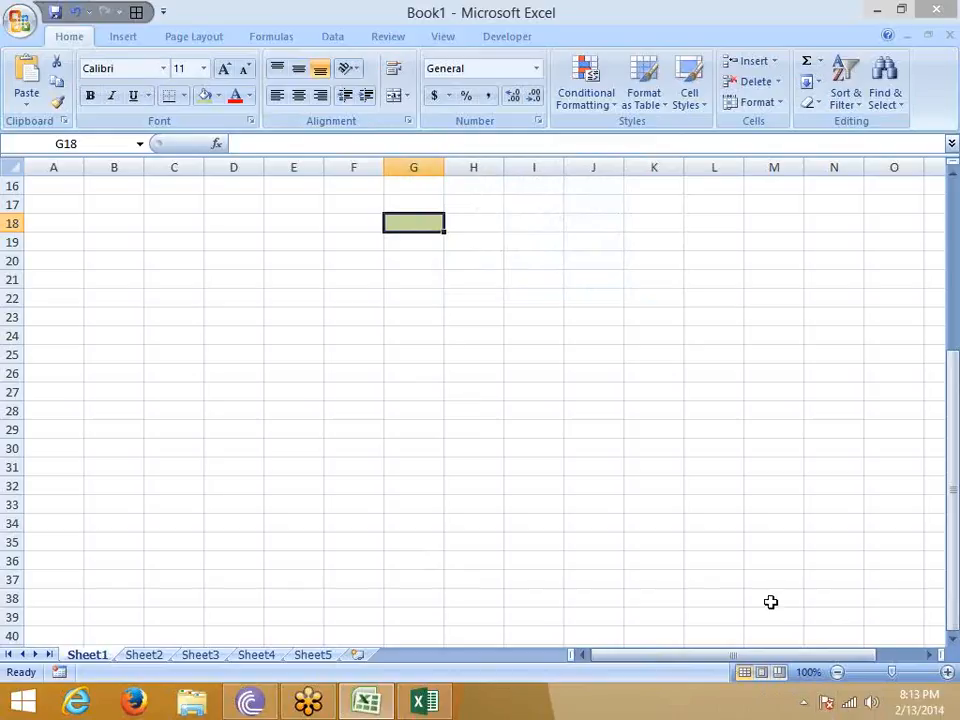
{"action": "mouse_move", "coordinate": [955, 5]}
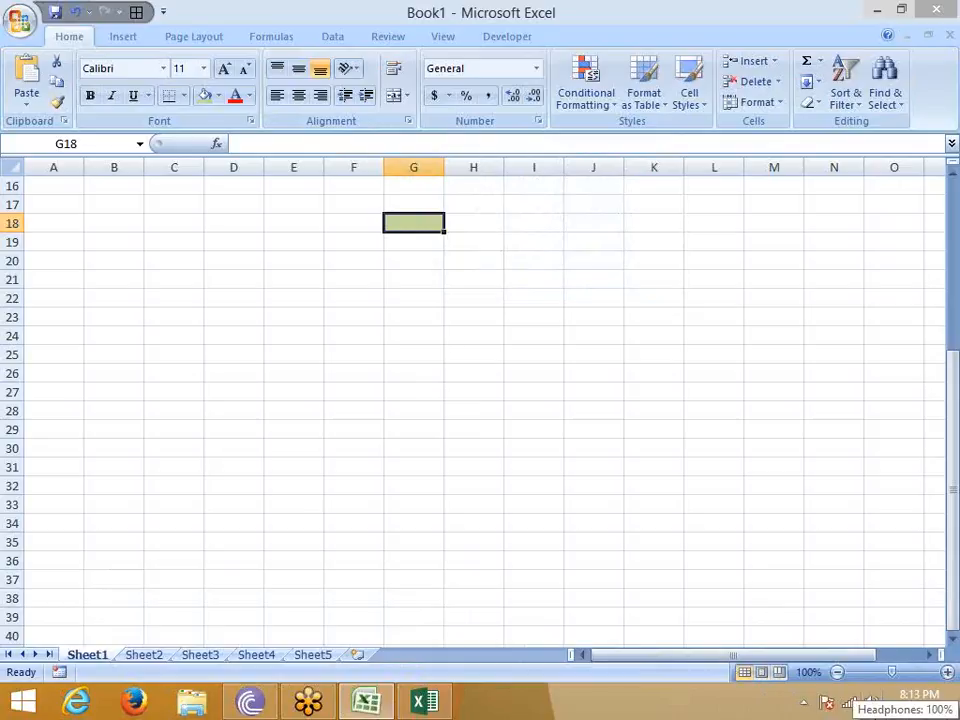
{"action": "scroll", "coordinate": [480, 400], "scroll_direction": "down", "scroll_amount": 1}
{"action": "right_click", "coordinate": [868, 702]}
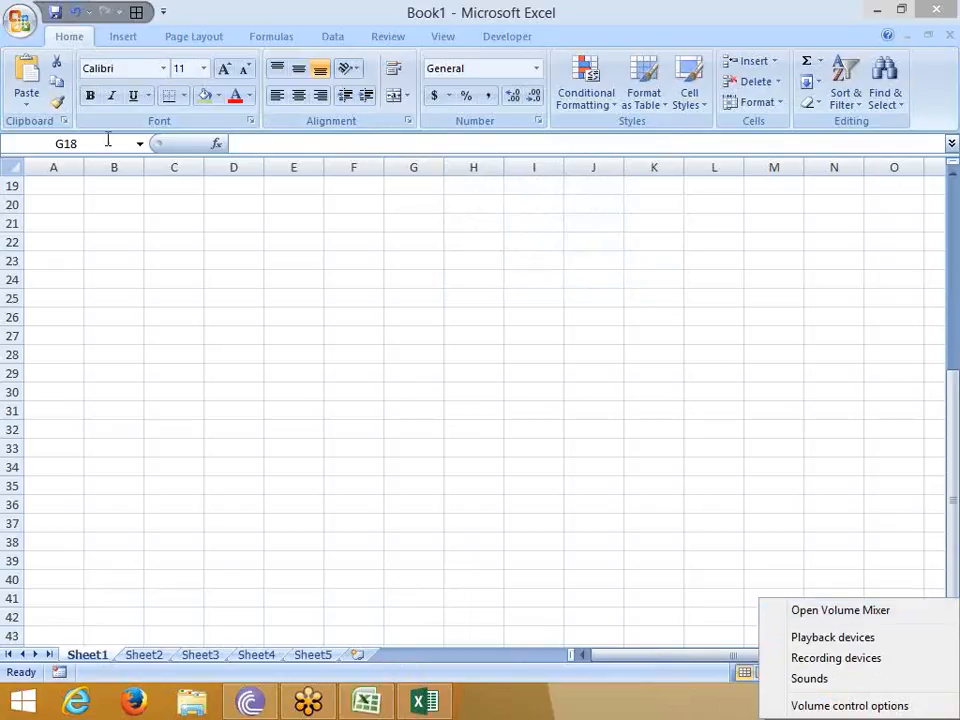
{"action": "left_click", "coordinate": [172, 237]}
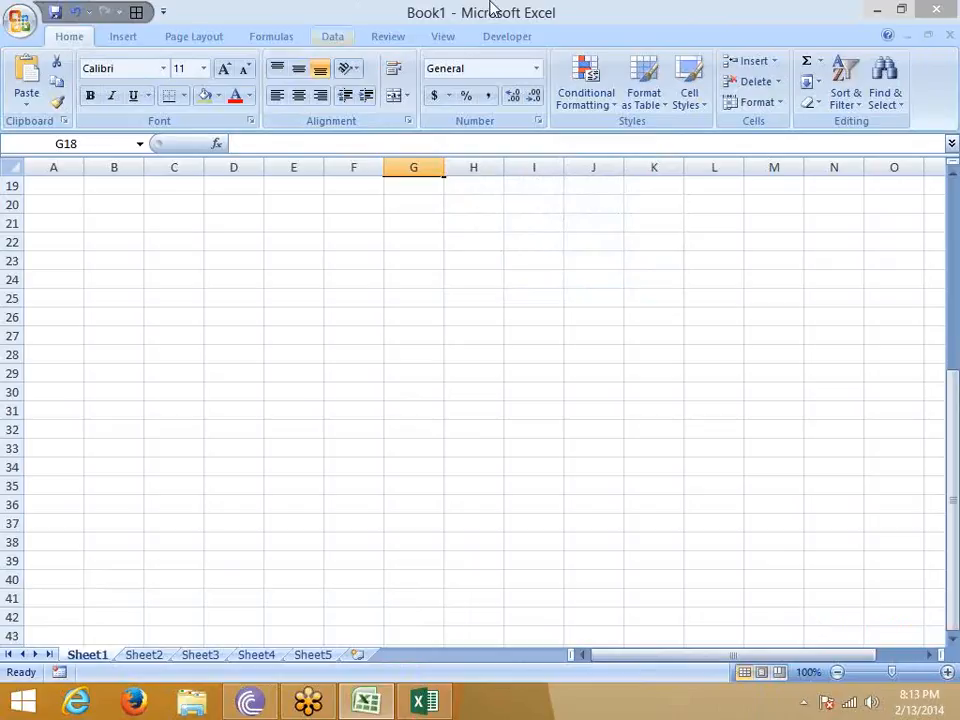
{"action": "left_click", "coordinate": [947, 44]}
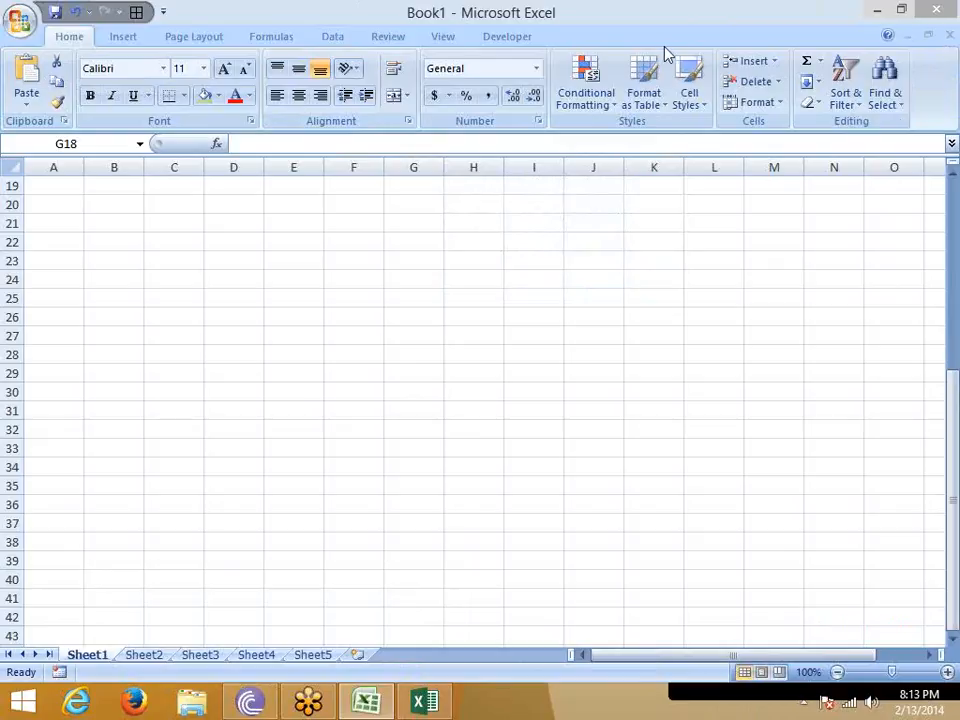
- Open Excel Options and apply the Black color scheme
{"action": "key", "text": "alt+f"}
{"action": "left_click", "coordinate": [279, 434]}
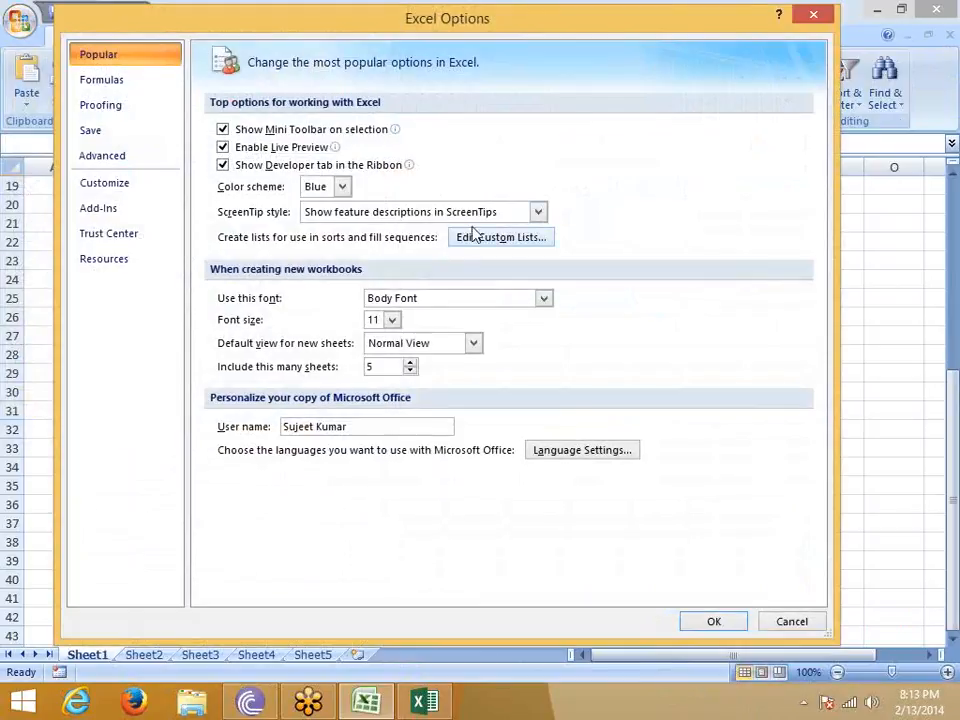
{"action": "left_click", "coordinate": [467, 213]}
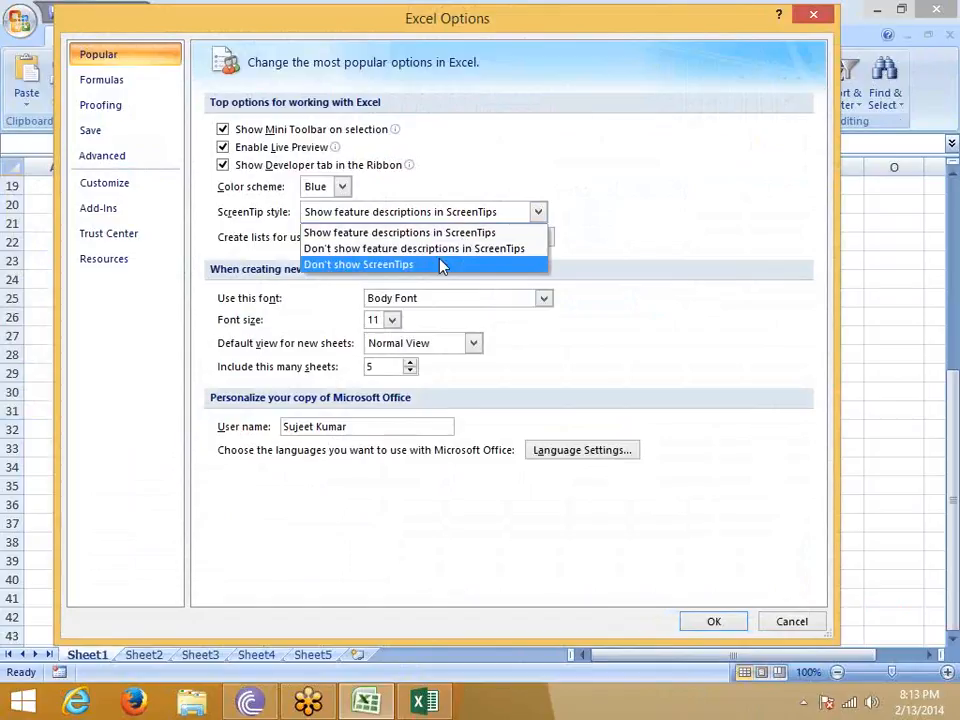
{"action": "left_click", "coordinate": [467, 12]}
{"action": "left_click_drag", "start_coordinate": [465, 10], "coordinate": [465, 79]}
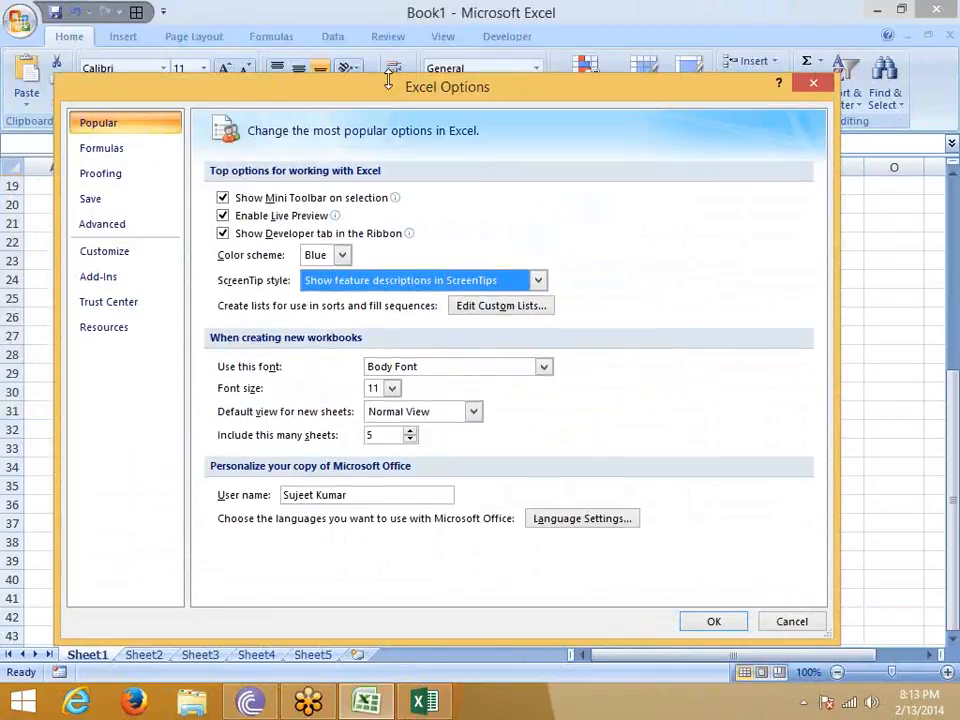
{"action": "left_click", "coordinate": [316, 256]}
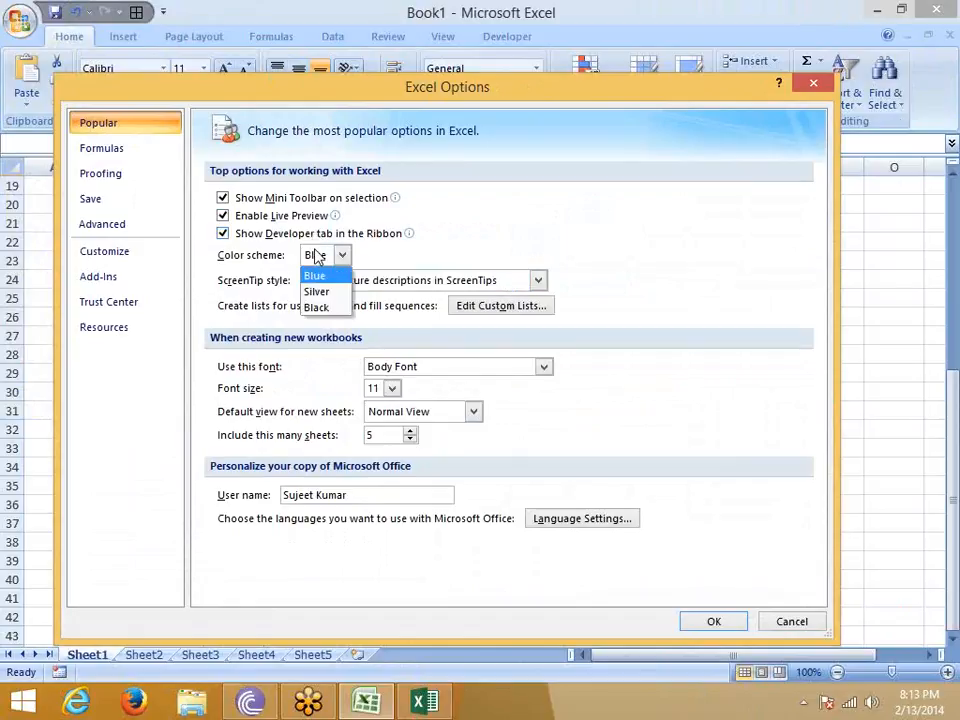
{"action": "left_click", "coordinate": [316, 308]}
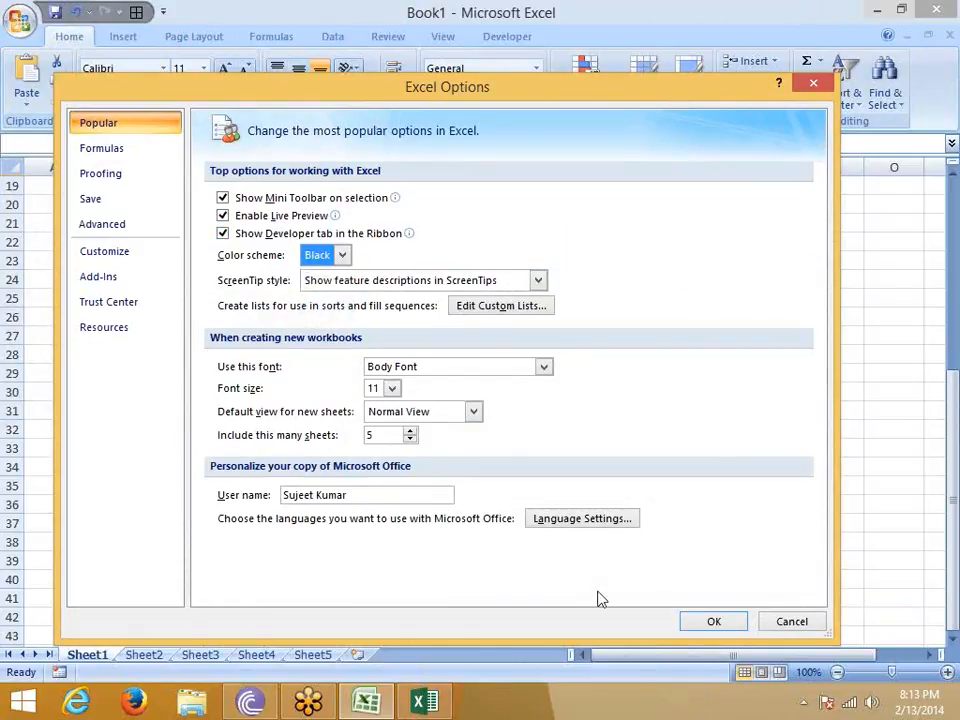
{"action": "left_click", "coordinate": [708, 623]}
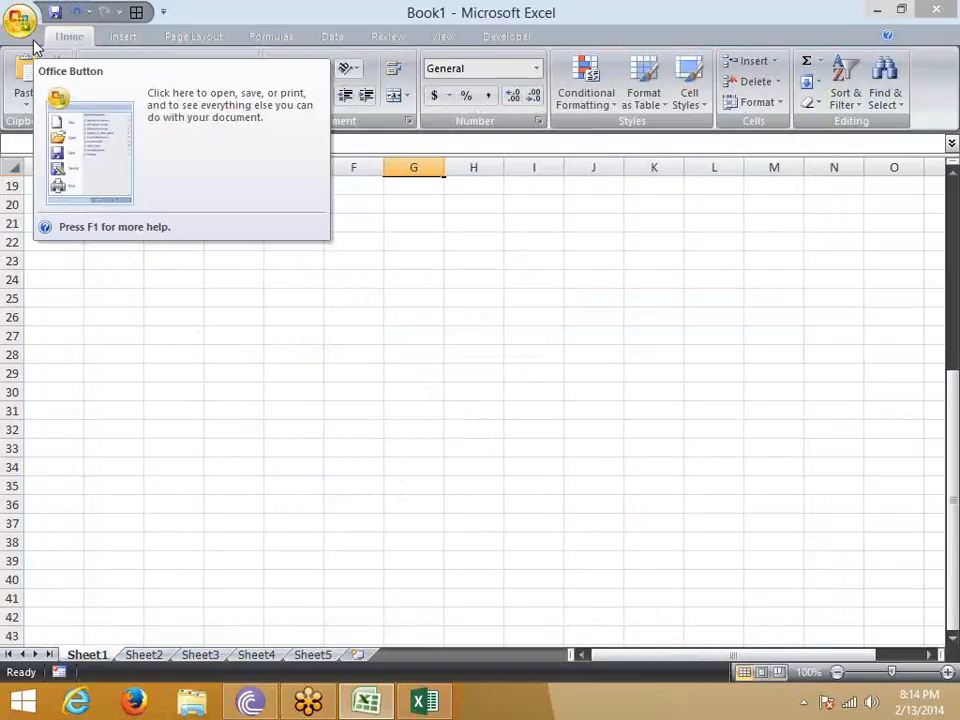
- Reopen Excel Options to review the available ScreenTip styles, and dismiss the dialog without changing the setting
{"action": "left_click", "coordinate": [25, 28]}
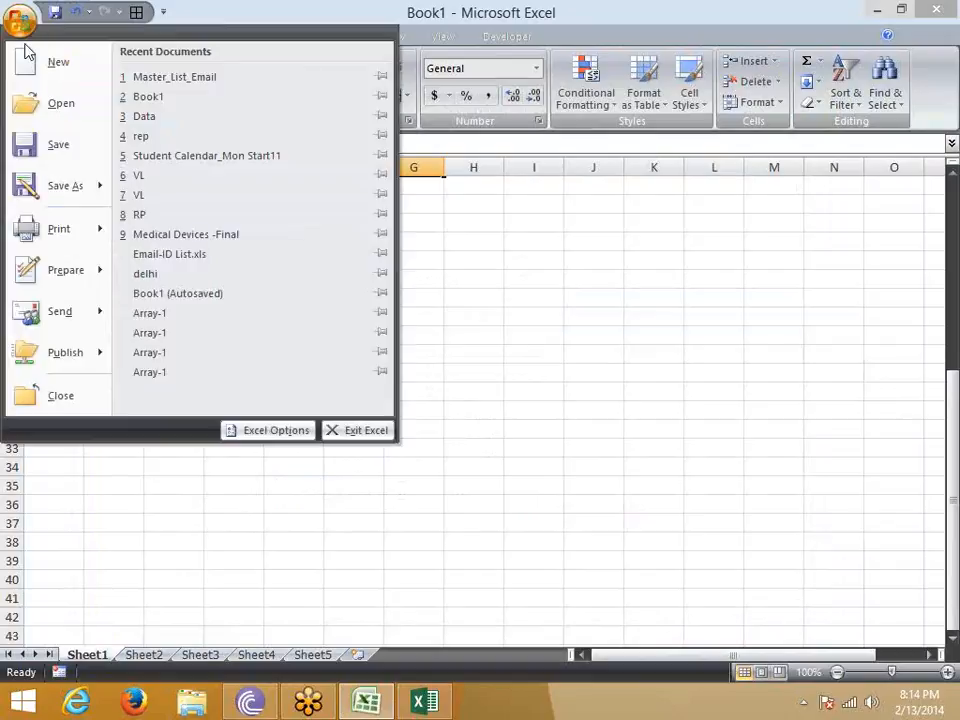
{"action": "left_click", "coordinate": [264, 433]}
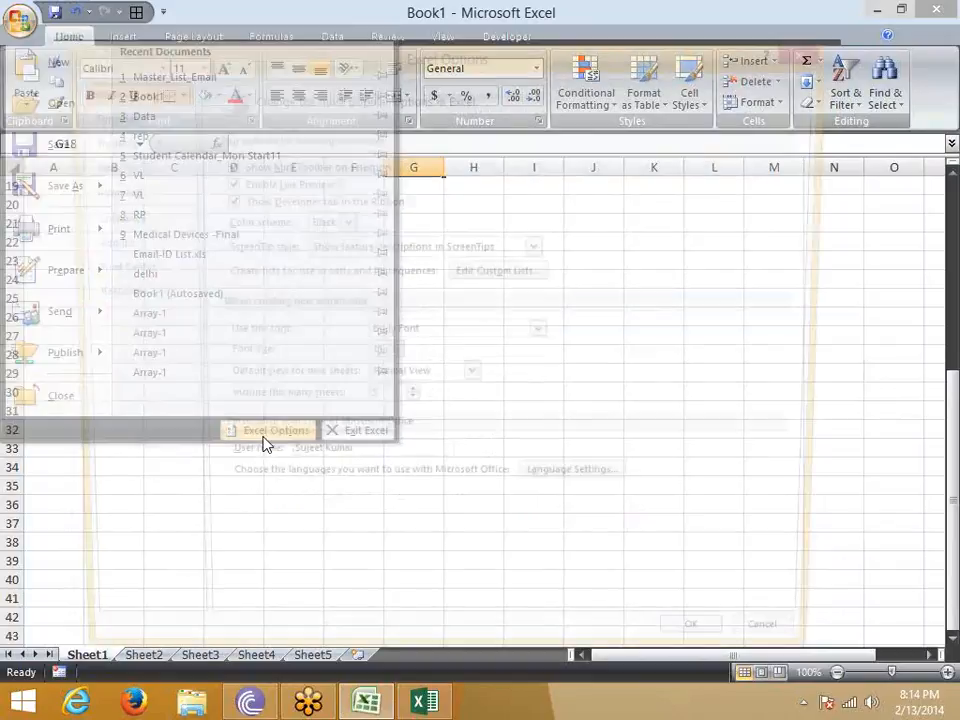
{"action": "left_click", "coordinate": [450, 250]}
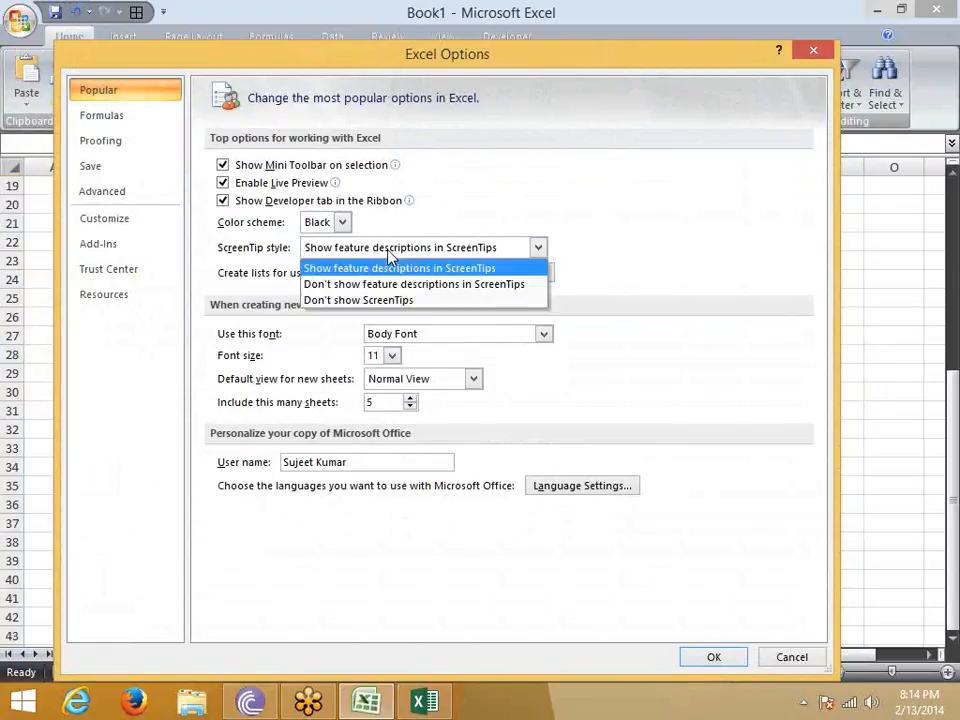
{"action": "left_click", "coordinate": [589, 209]}
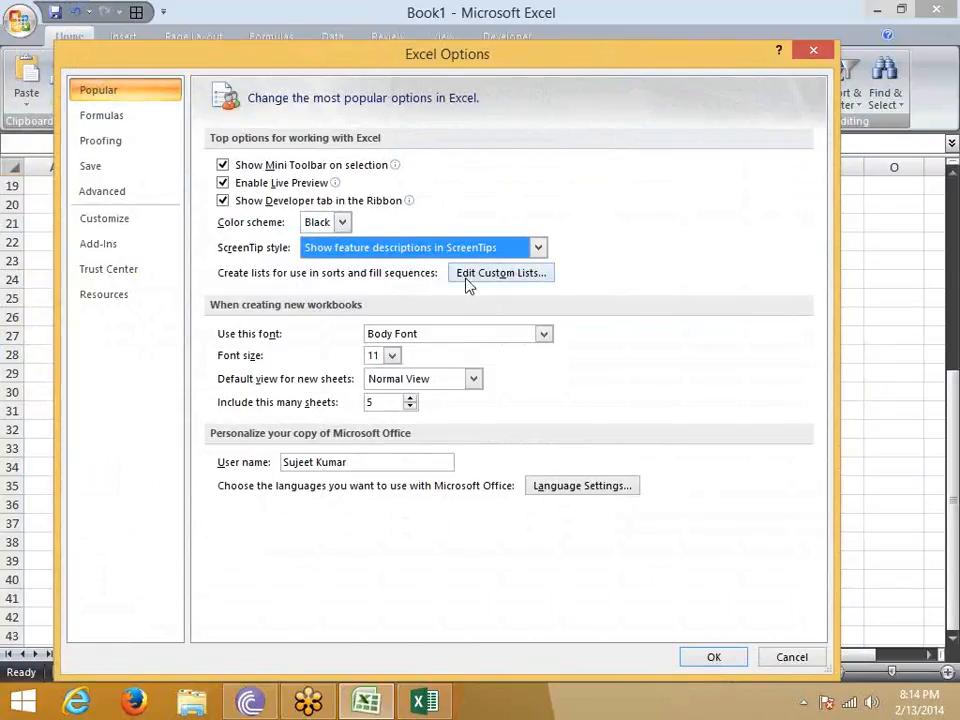
{"action": "key", "text": "Escape"}
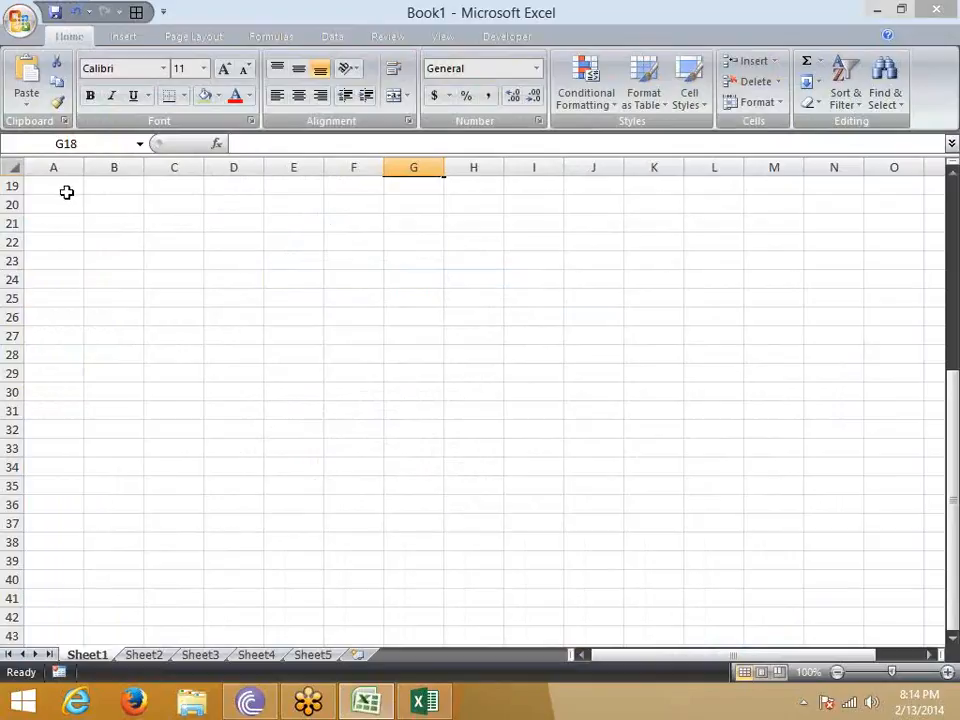
- On Sheet2, enter Jan in A1 and autofill the month series down to Dec in A12
{"action": "scroll", "coordinate": [67, 195], "scroll_direction": "up", "scroll_amount": 6}
{"action": "left_click", "coordinate": [144, 655]}
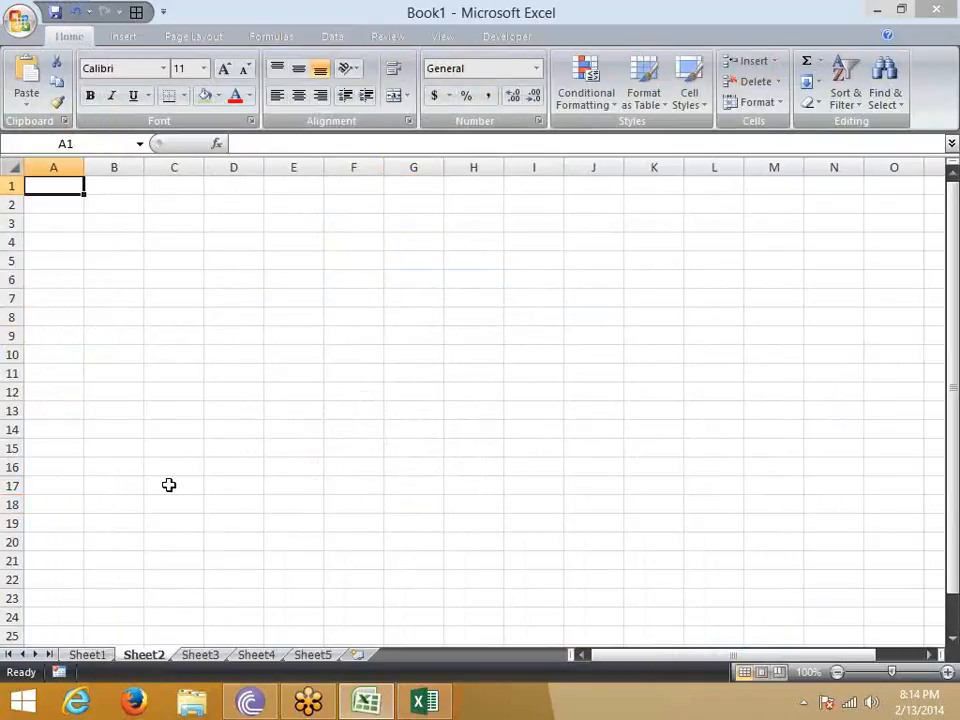
{"action": "type", "text": "JAn"}
{"action": "key", "text": "Return"}
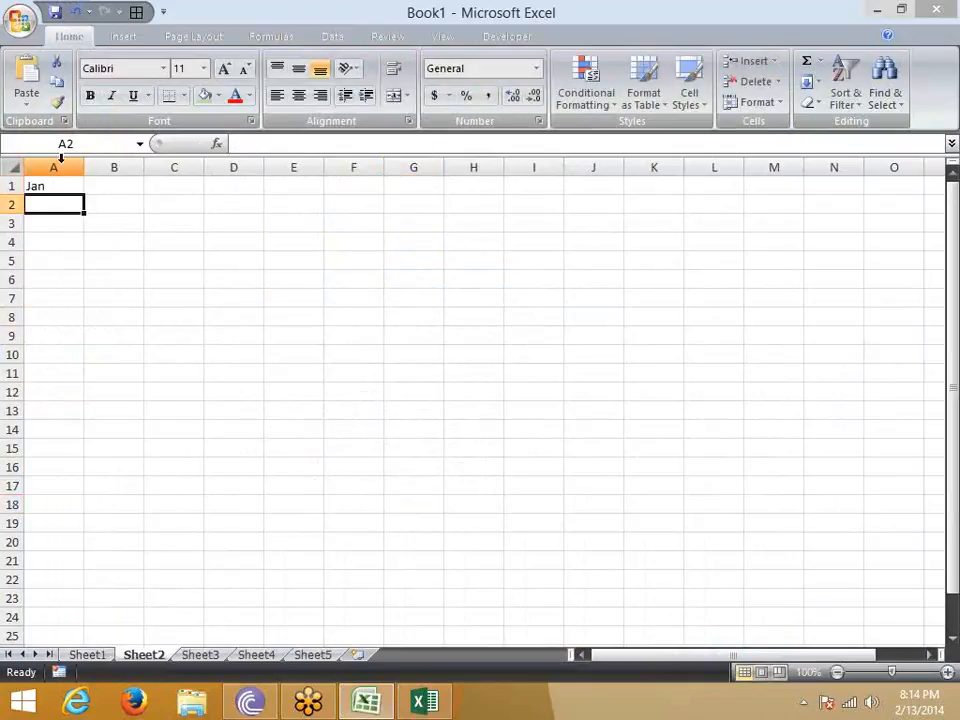
{"action": "left_click_drag", "start_coordinate": [82, 193], "coordinate": [90, 401]}
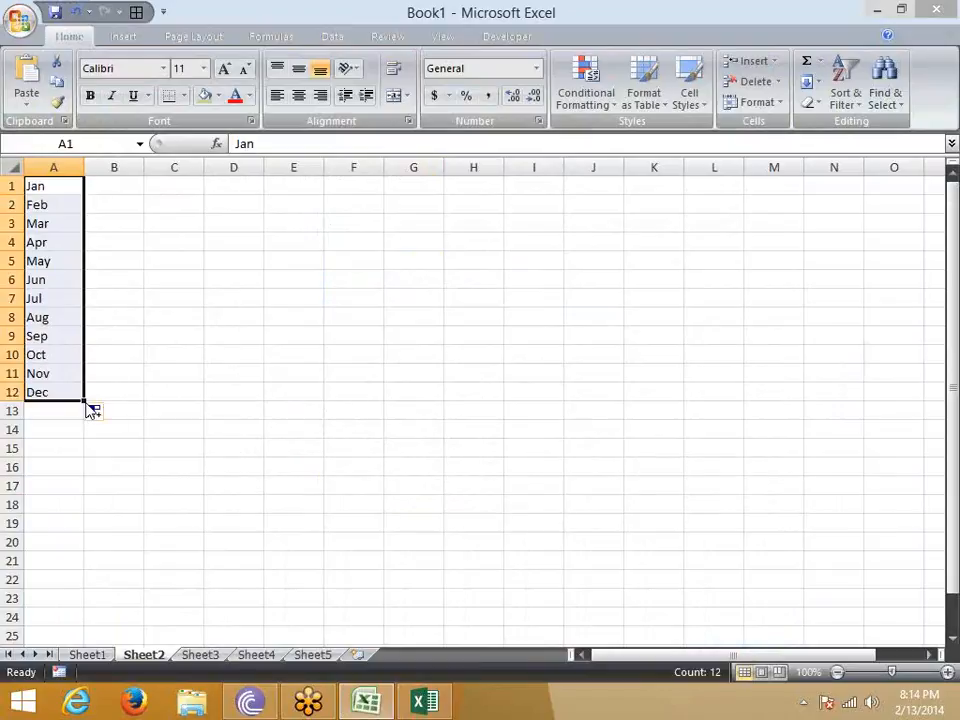
- Enter Sun in B1 and autofill the weekday series down to B12
{"action": "left_click", "coordinate": [117, 184]}
{"action": "type", "text": "Sun"}
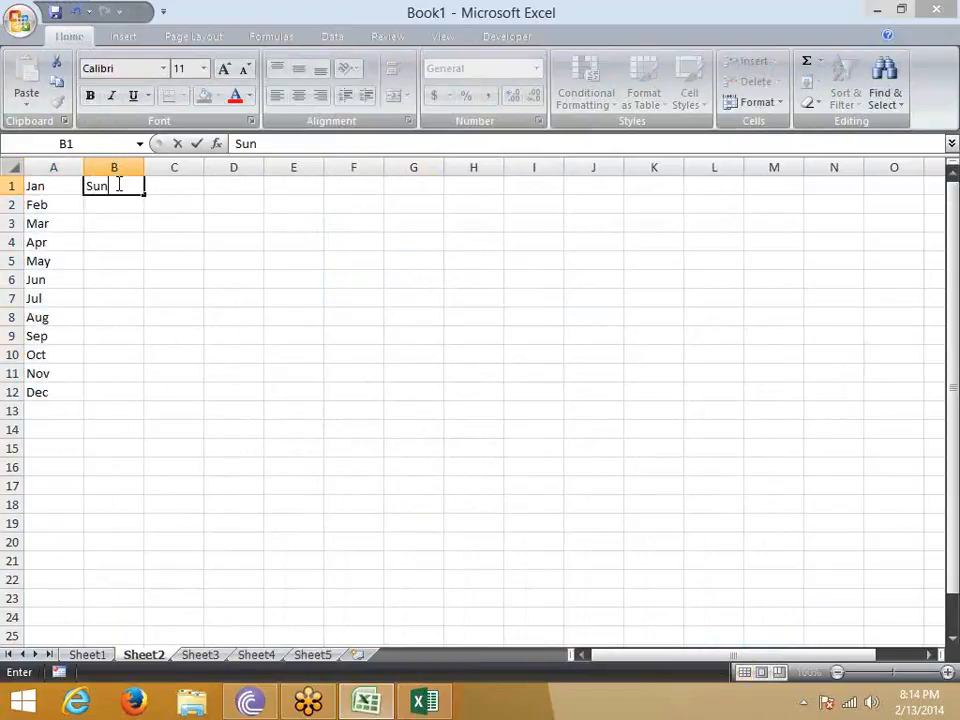
{"action": "key", "text": "Return"}
{"action": "left_click", "coordinate": [117, 184]}
{"action": "left_click_drag", "start_coordinate": [144, 195], "coordinate": [141, 400]}
- Enter the custom list's first person name in C1 and autofill the list of names down to C12
{"action": "left_click", "coordinate": [188, 180]}
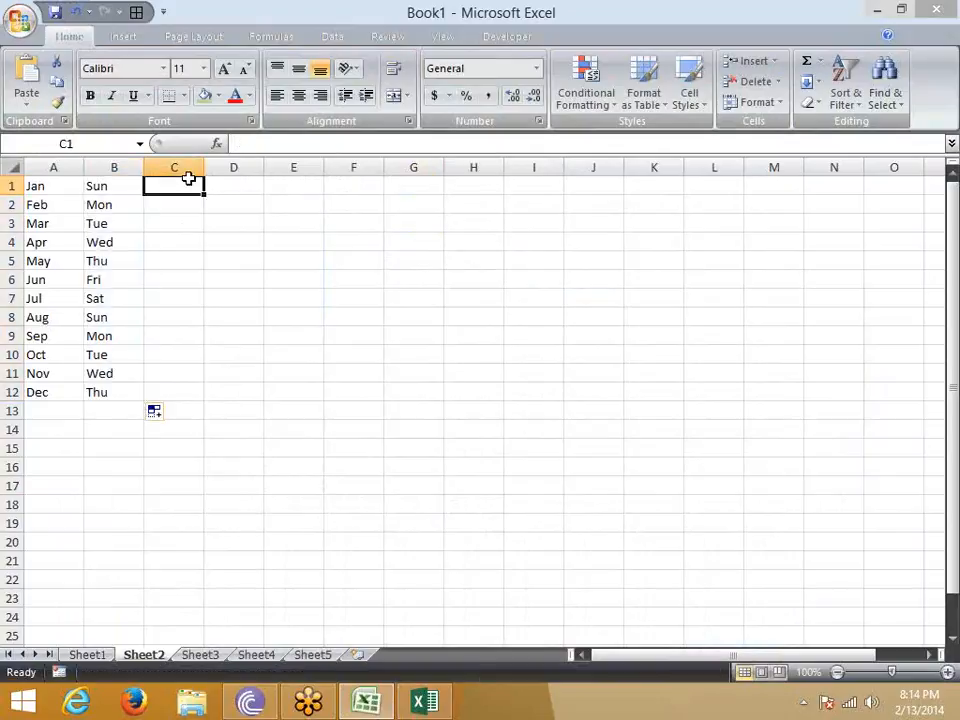
{"action": "type", "text": "Puneet"}
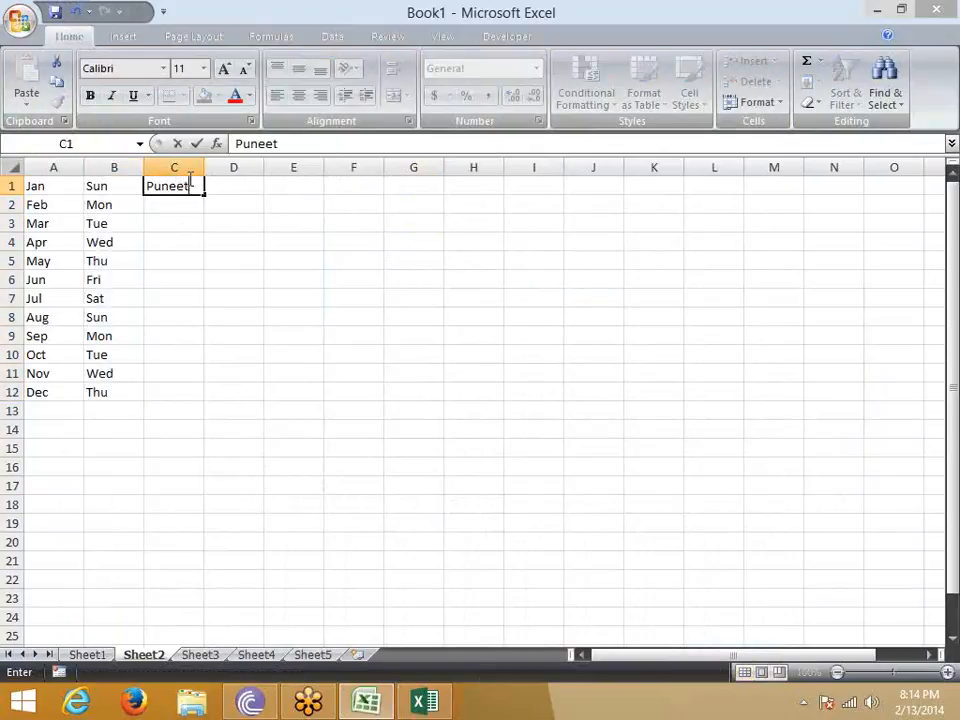
{"action": "key", "text": "Return"}
{"action": "left_click", "coordinate": [188, 182]}
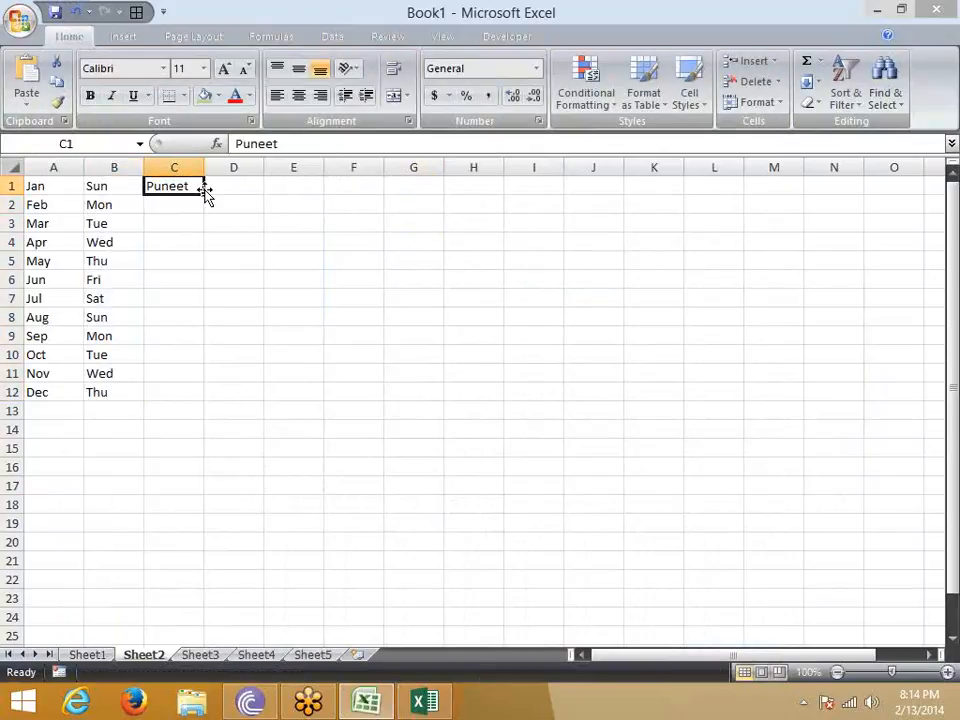
{"action": "left_click_drag", "start_coordinate": [203, 196], "coordinate": [210, 400]}
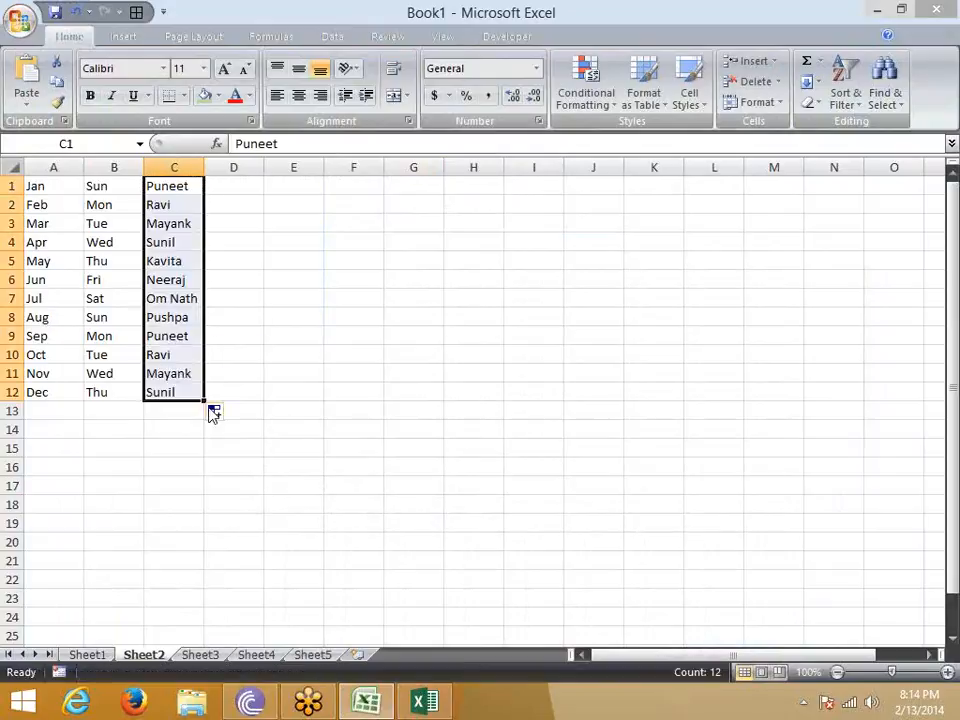
{"action": "left_click", "coordinate": [250, 203]}
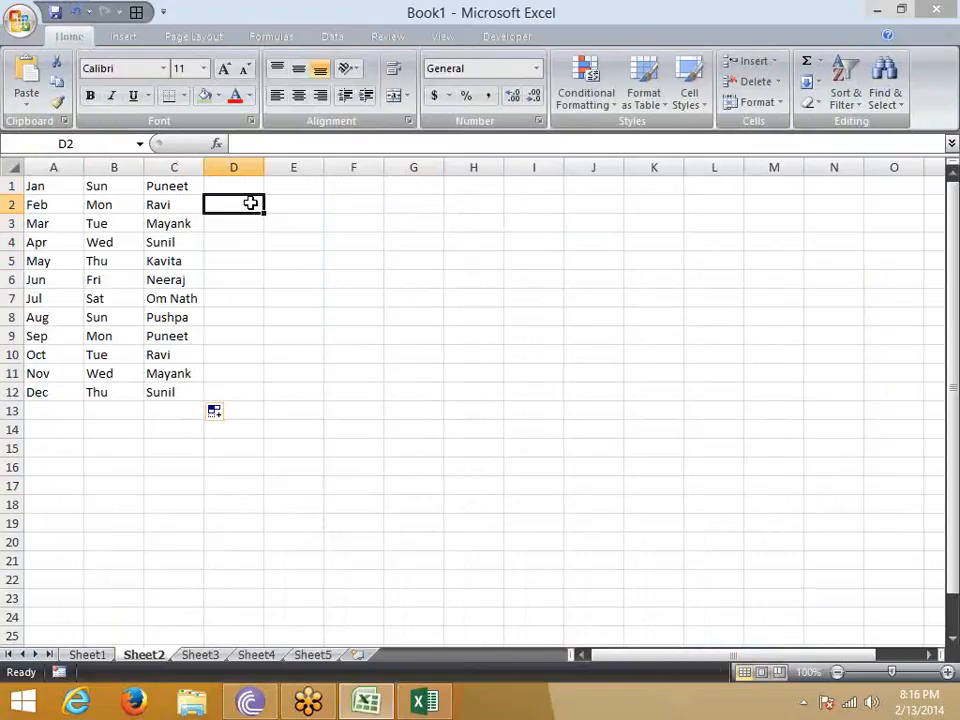
- Open the custom lists editor from Excel Options and start a new list with the entries New Delhi, Pune and Jaipur
{"action": "left_click", "coordinate": [20, 20]}
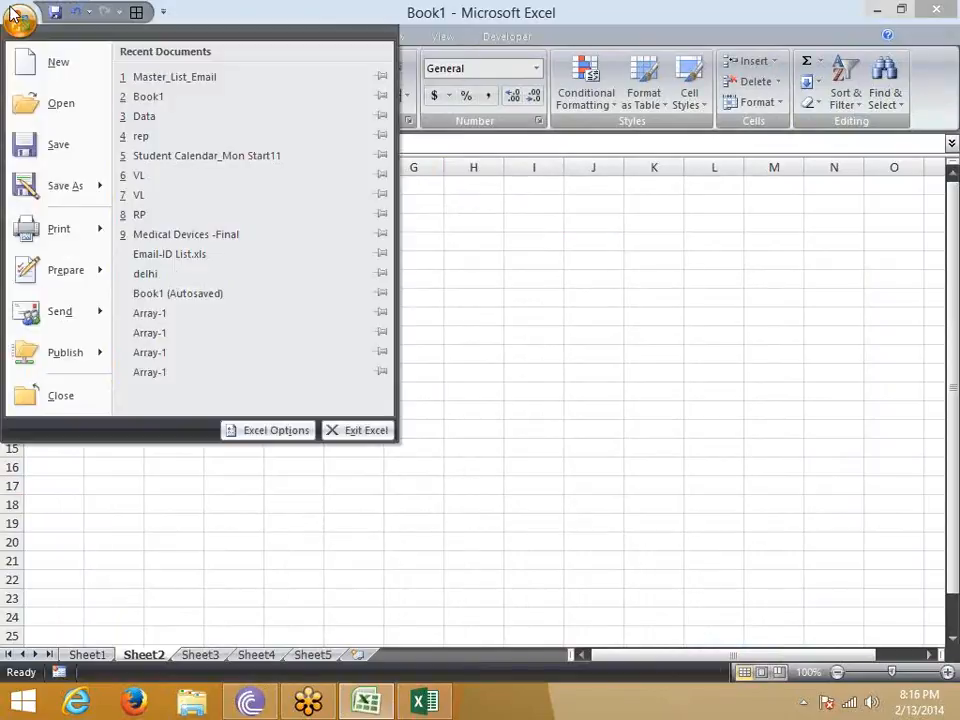
{"action": "left_click", "coordinate": [268, 428]}
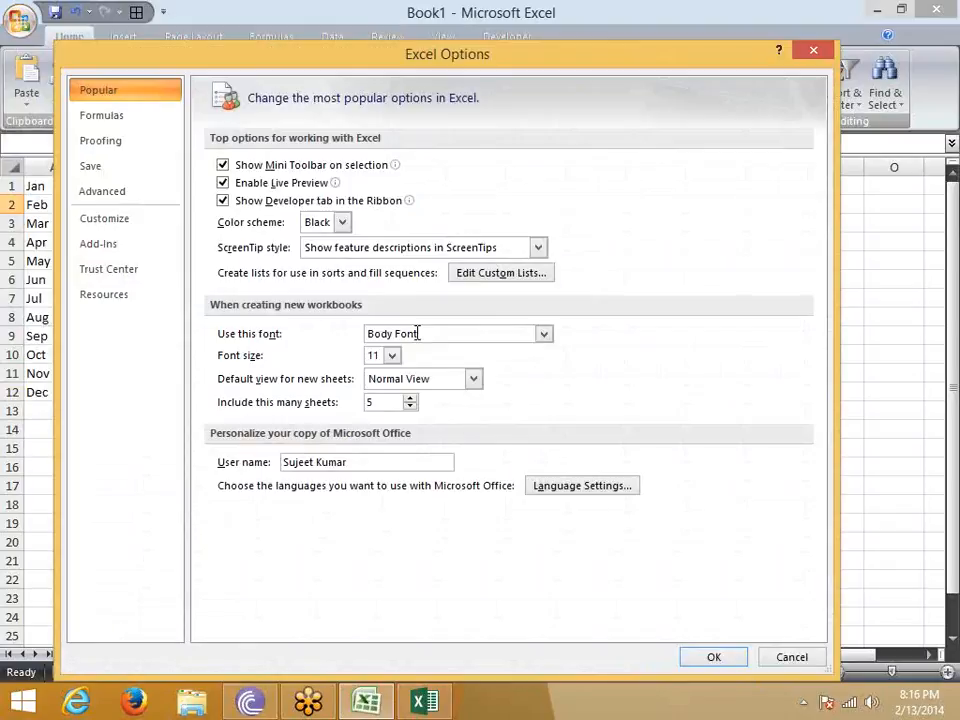
{"action": "left_click", "coordinate": [510, 277]}
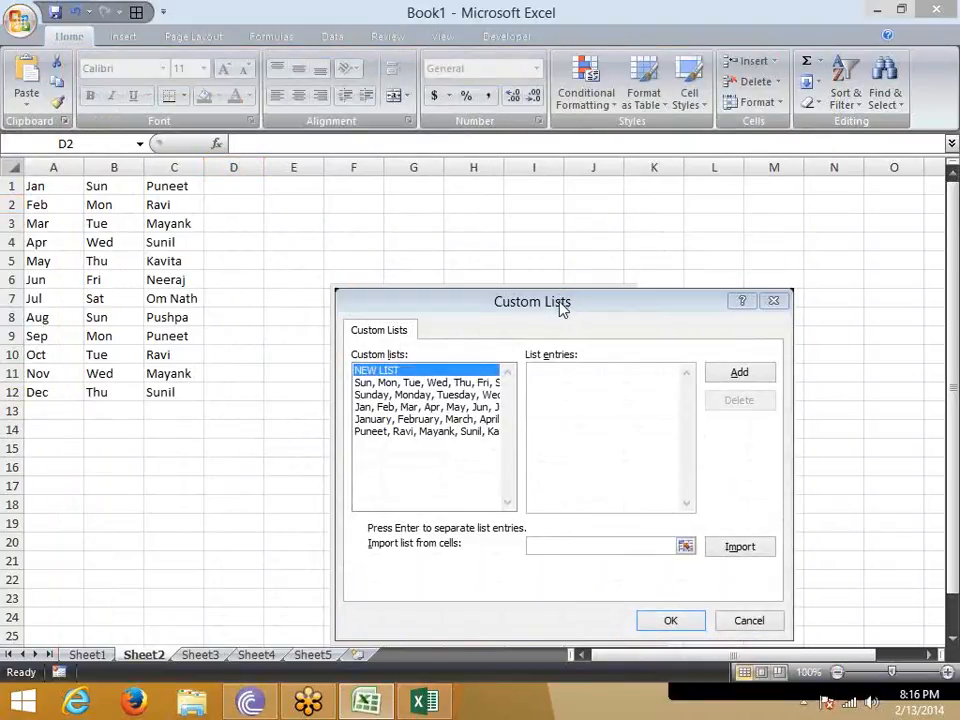
{"action": "left_click_drag", "start_coordinate": [559, 314], "coordinate": [285, 156]}
{"action": "left_click", "coordinate": [283, 237]}
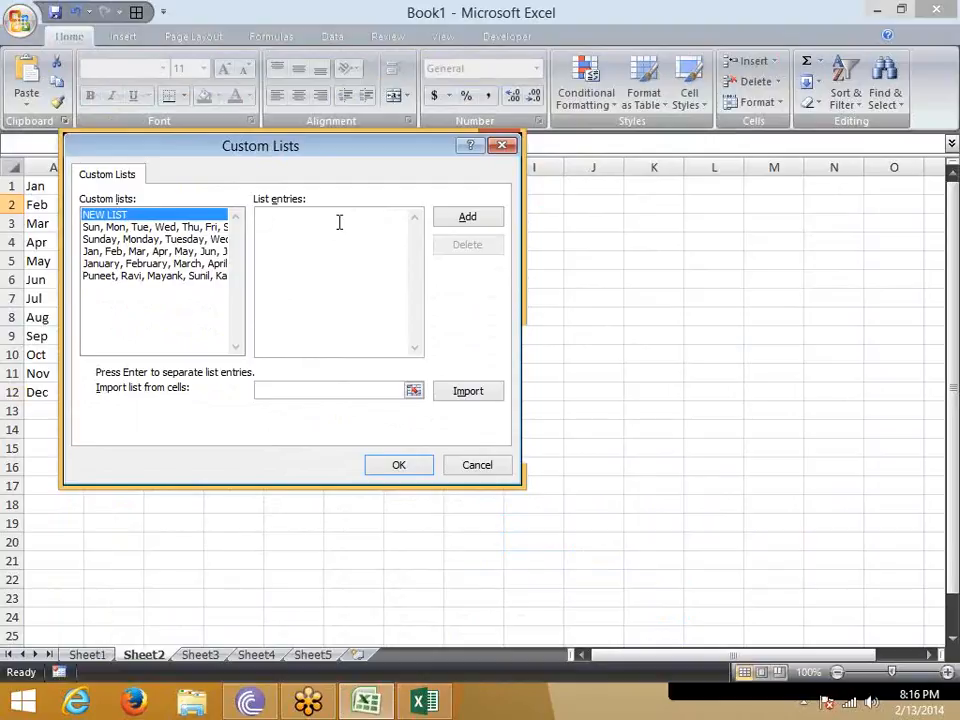
{"action": "type", "text": "New Delhi"}
{"action": "key", "text": "Return"}
{"action": "type", "text": "Pune"}
{"action": "key", "text": "Return"}
{"action": "type", "text": "Jaipur"}
{"action": "key", "text": "Return"}
- Complete the new list with Indore, Kanpur and Noida, add it to the custom lists and confirm the options
{"action": "type", "text": "Ind"}
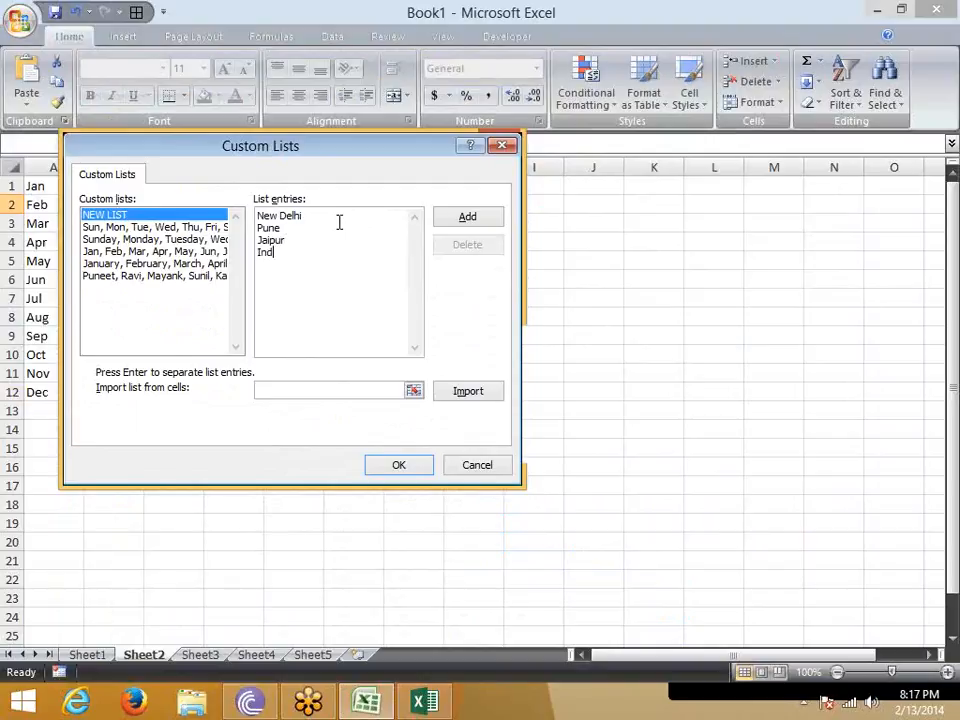
{"action": "type", "text": "ore"}
{"action": "key", "text": "Return"}
{"action": "type", "text": "Kanpur"}
{"action": "key", "text": "Return"}
{"action": "type", "text": "Noida"}
{"action": "left_click", "coordinate": [477, 217]}
{"action": "left_click", "coordinate": [400, 466]}
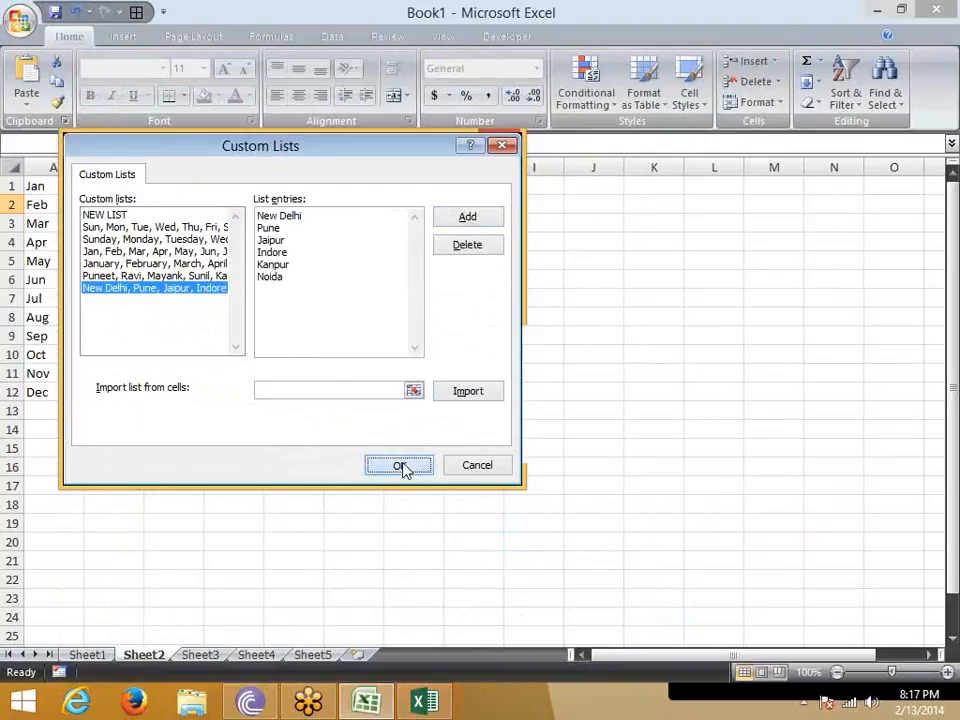
{"action": "left_click", "coordinate": [694, 660]}
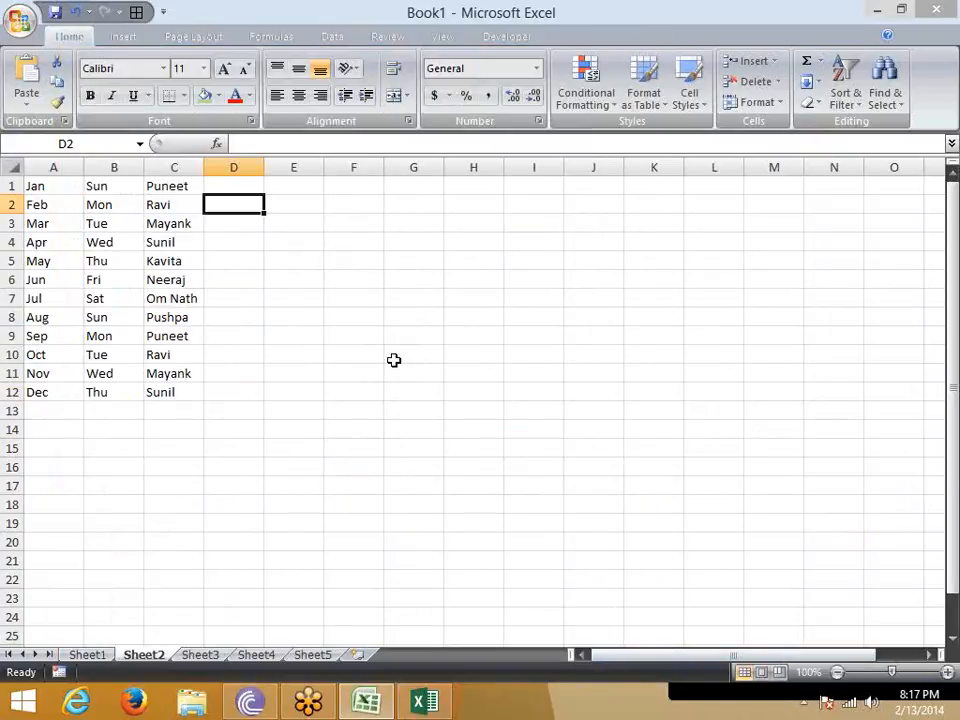
- Enter noida in D2 and autofill the city series down to D12
{"action": "type", "text": "noida"}
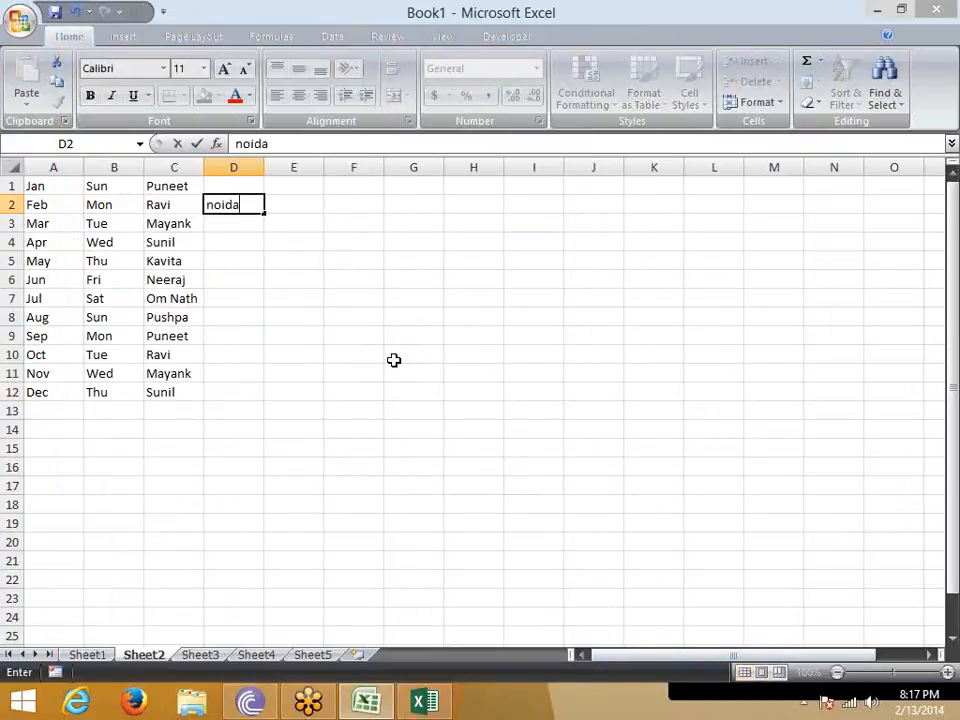
{"action": "key", "text": "Return"}
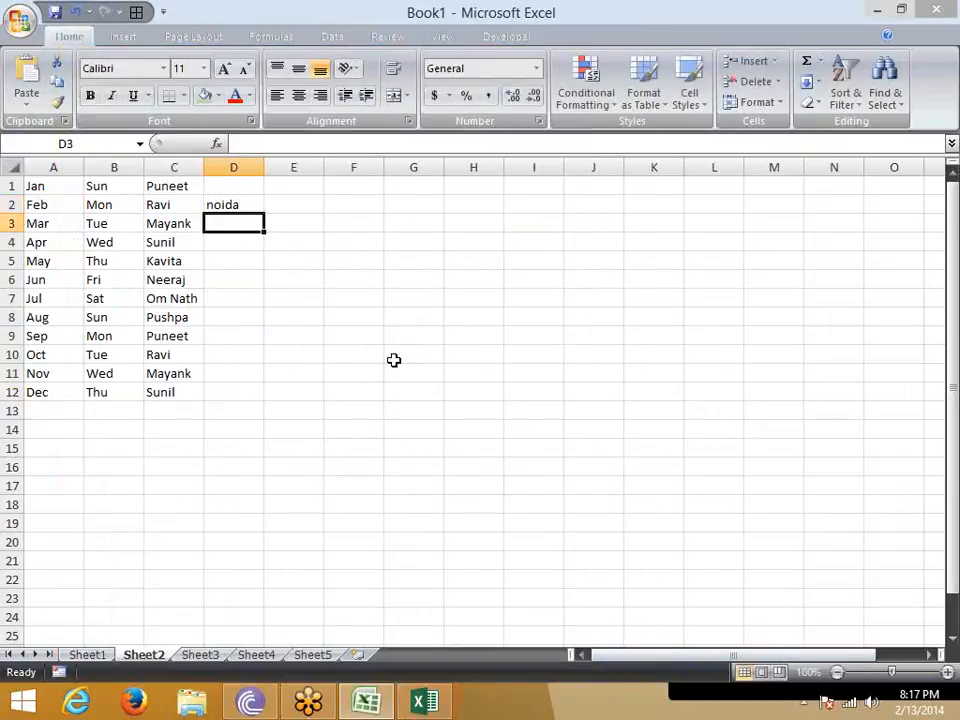
{"action": "left_click", "coordinate": [255, 205]}
{"action": "left_click_drag", "start_coordinate": [260, 213], "coordinate": [274, 411]}
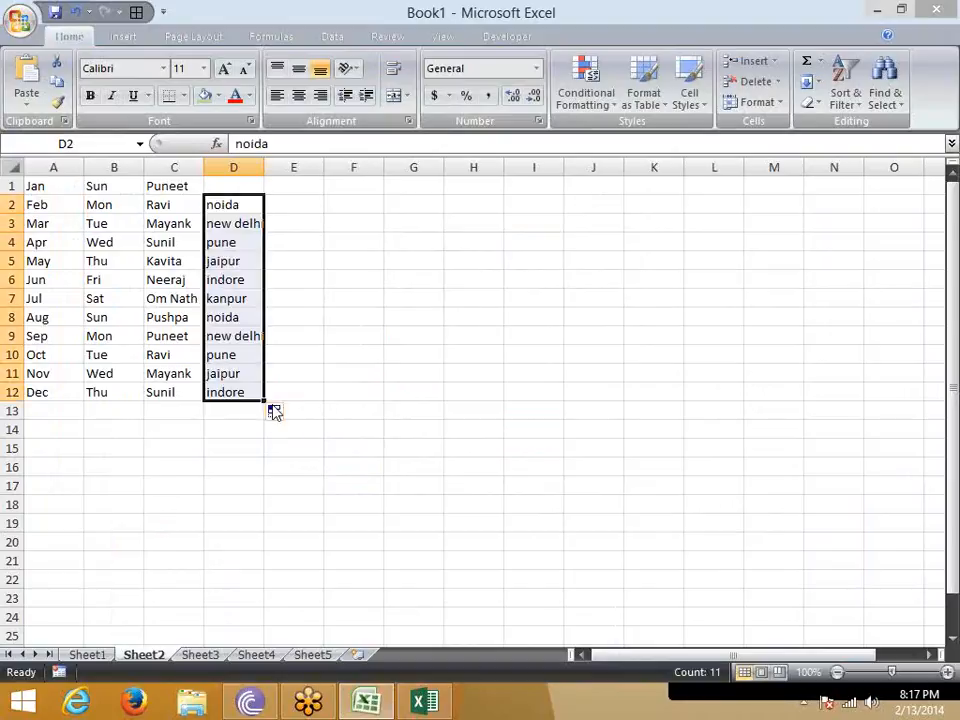
{"action": "left_click", "coordinate": [705, 383]}
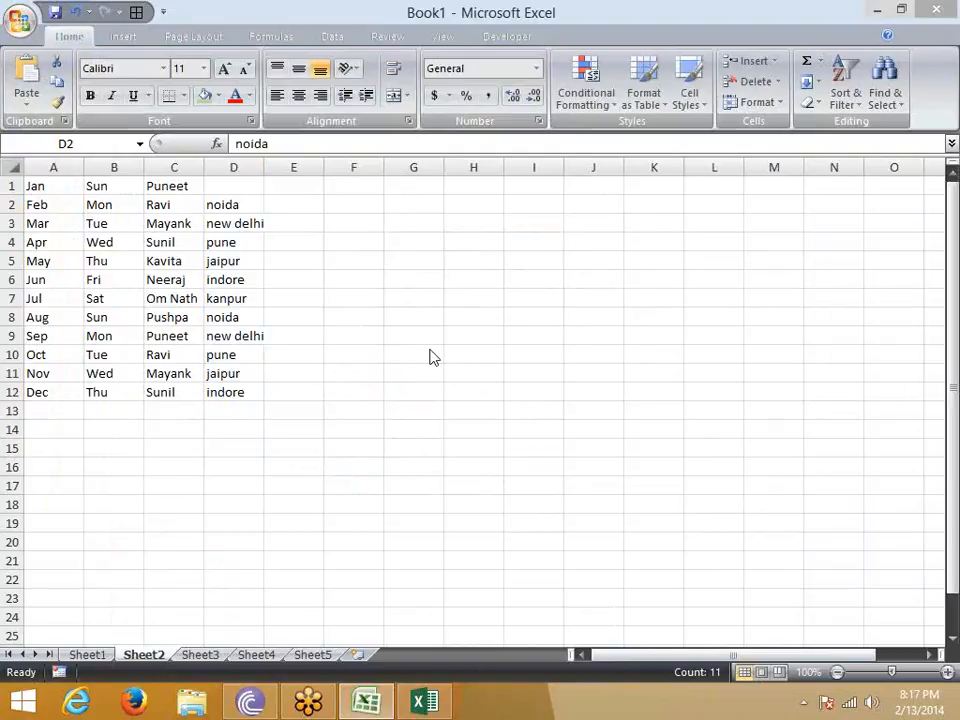
- Select J1:J14 and review the custom lists and their cell import range in Excel Options, dismissing the dialogs without changes
{"action": "left_click_drag", "start_coordinate": [579, 197], "coordinate": [574, 423]}
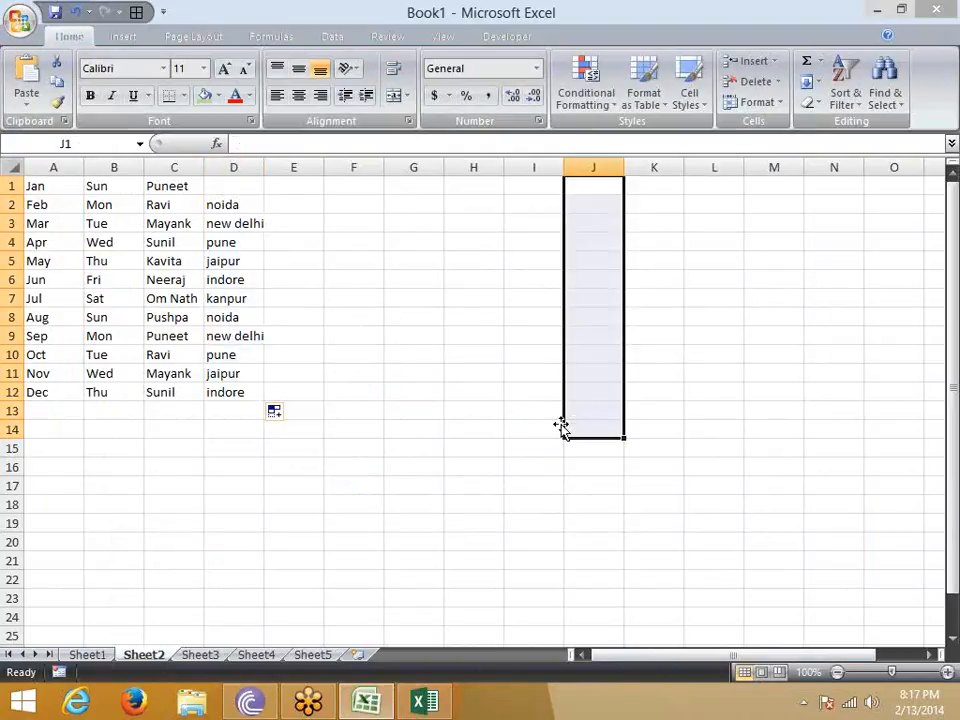
{"action": "left_click", "coordinate": [22, 22]}
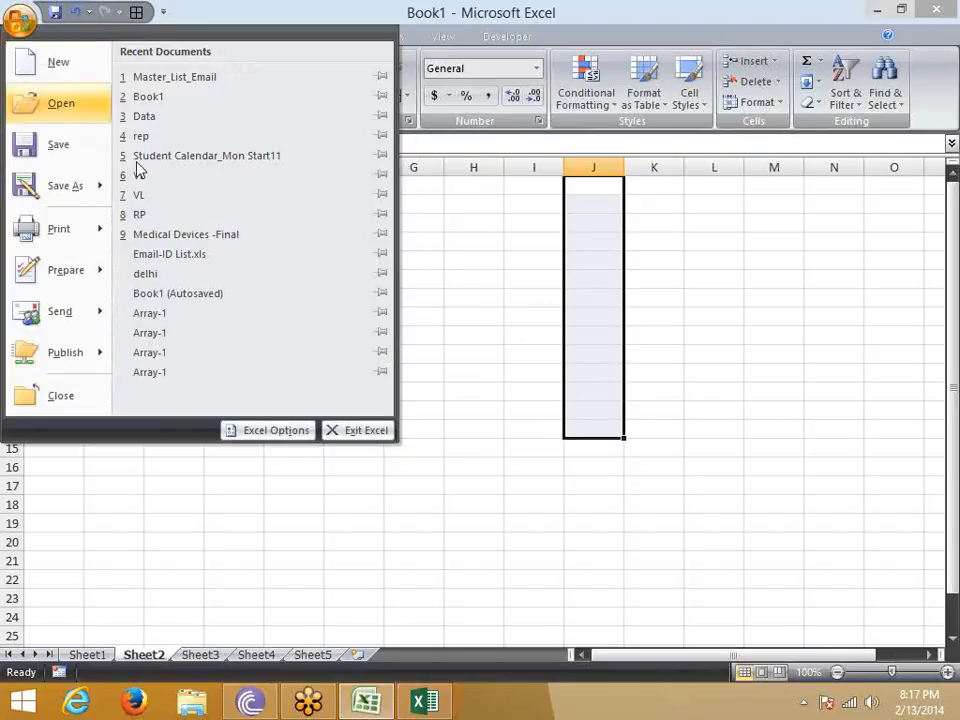
{"action": "left_click", "coordinate": [272, 431]}
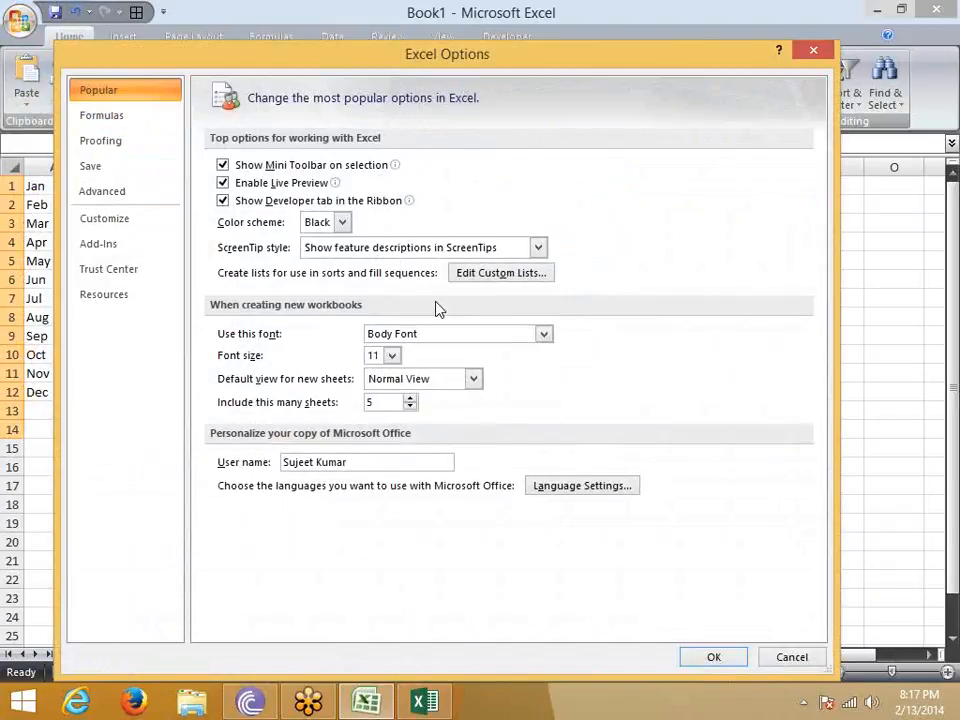
{"action": "left_click", "coordinate": [475, 277]}
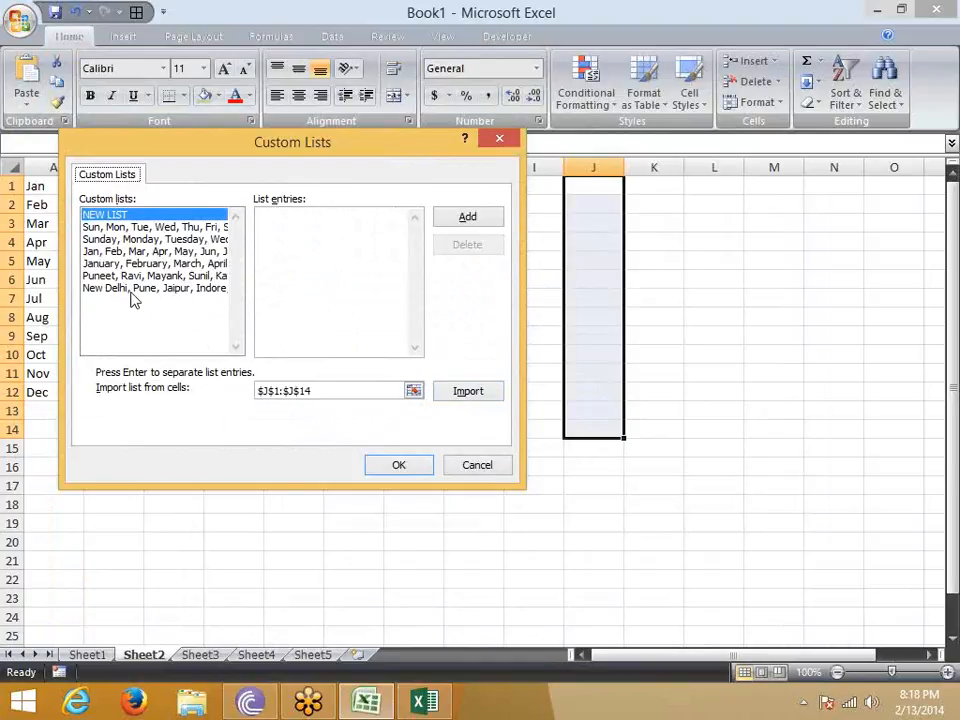
{"action": "key", "text": "Escape"}
{"action": "key", "text": "Escape"}
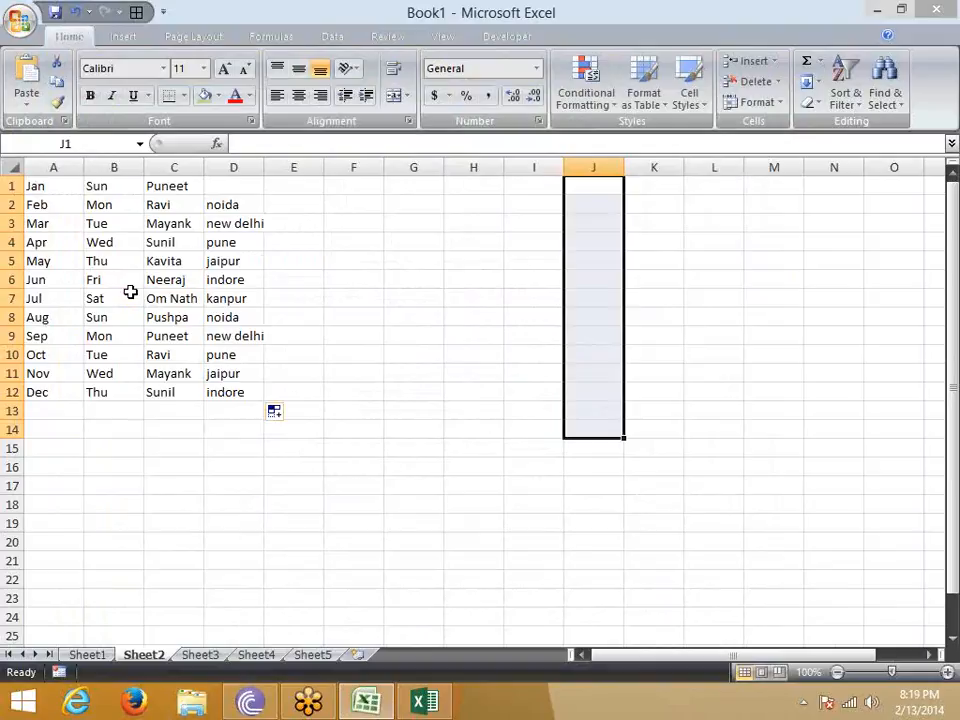
- Review the new-workbook settings in Excel Options, including the number of sheets and the available default fonts, and close without changes
{"action": "left_click", "coordinate": [22, 22]}
{"action": "left_click", "coordinate": [262, 434]}
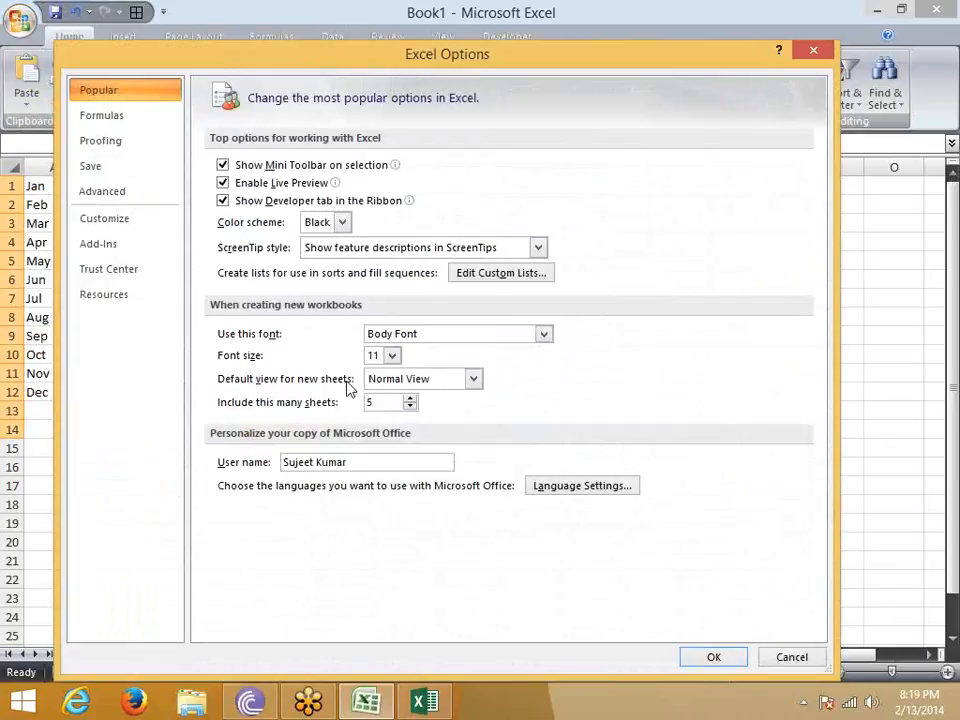
{"action": "left_click_drag", "start_coordinate": [377, 63], "coordinate": [421, 45]}
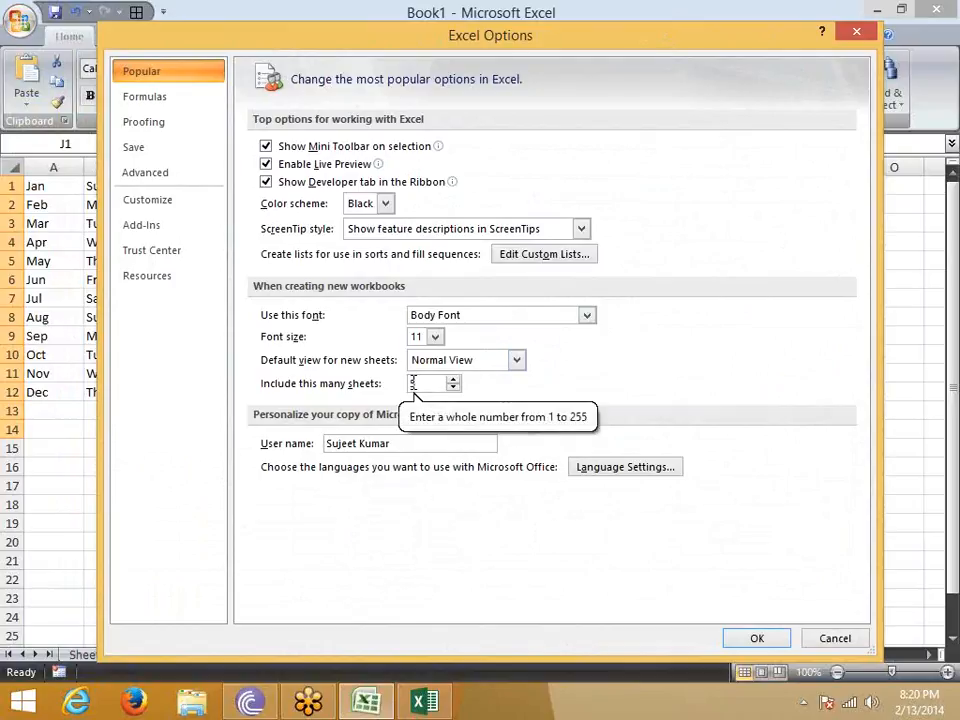
{"action": "double_click", "coordinate": [412, 382]}
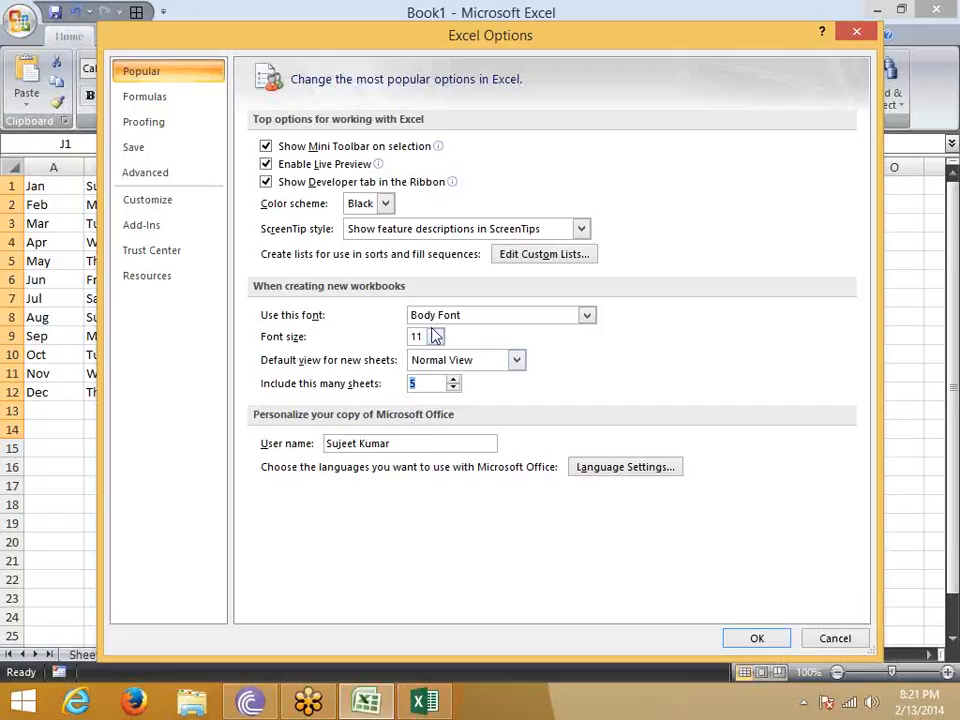
{"action": "left_click", "coordinate": [587, 320]}
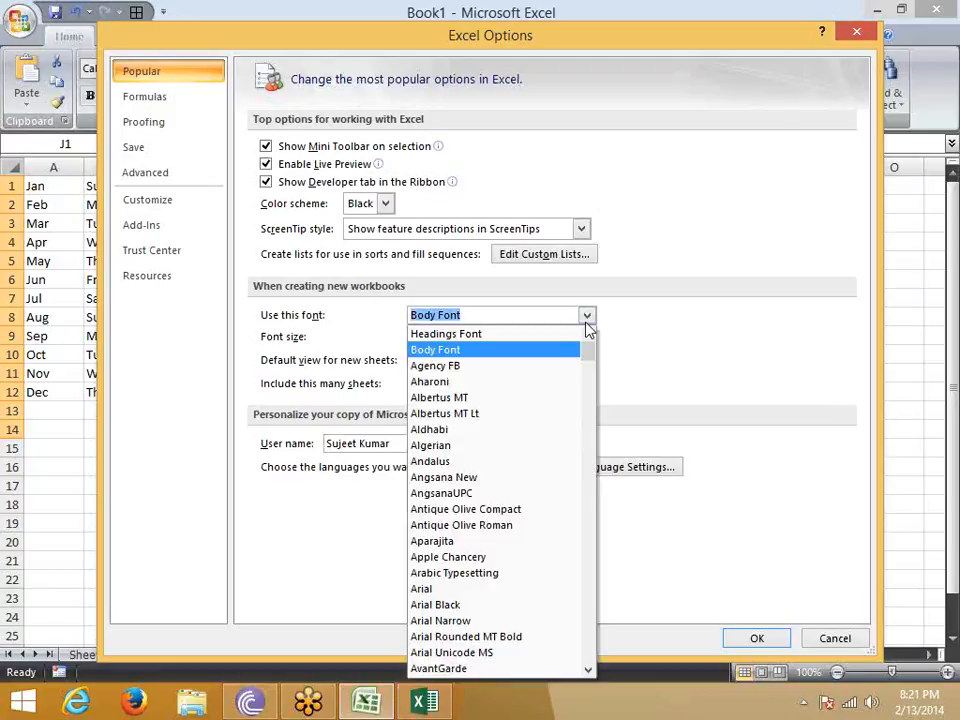
{"action": "left_click", "coordinate": [587, 315]}
{"action": "key", "text": "Escape"}
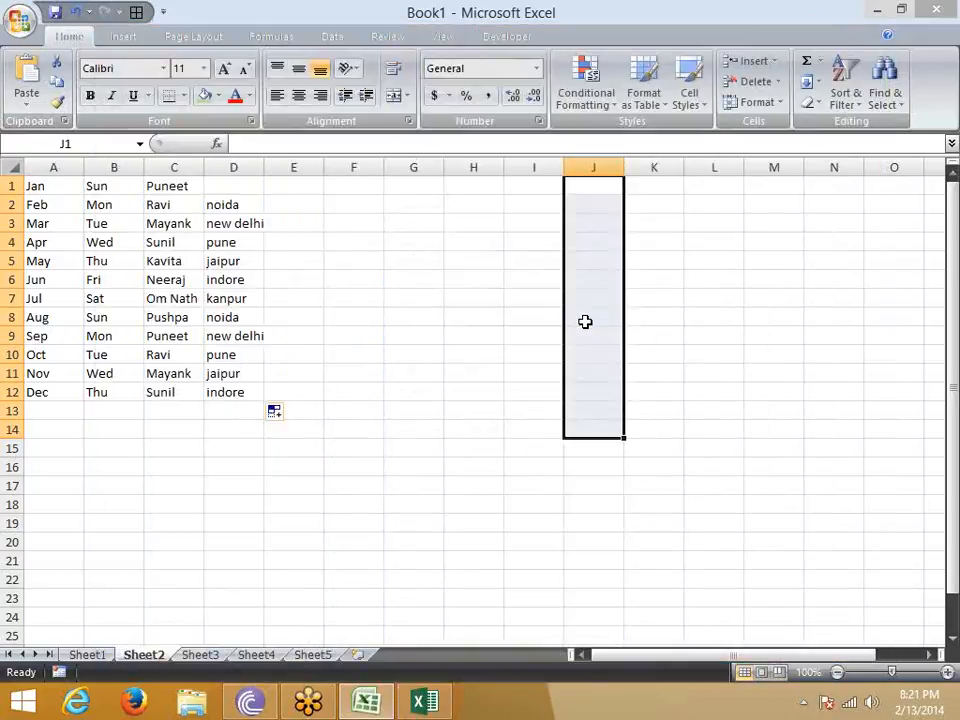
{"action": "key", "text": "super+d"}
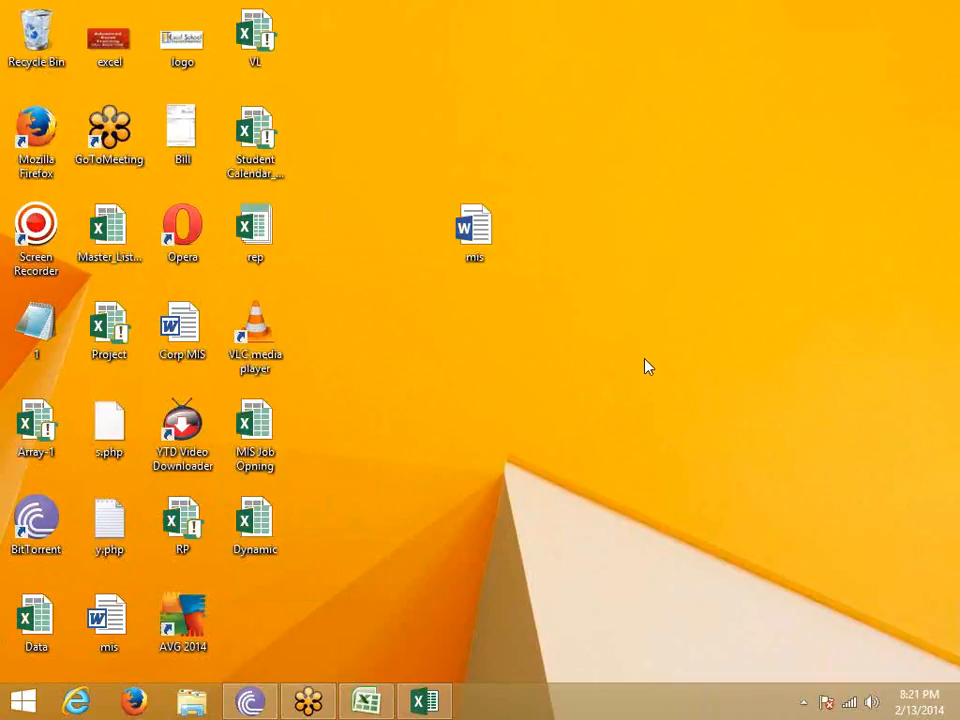
{"action": "right_click", "coordinate": [579, 318]}
{"action": "left_click", "coordinate": [621, 368]}
{"action": "right_click", "coordinate": [573, 331]}
{"action": "left_click", "coordinate": [621, 389]}
{"action": "right_click", "coordinate": [557, 362]}
{"action": "left_click", "coordinate": [594, 410]}
{"action": "right_click", "coordinate": [386, 132]}
{"action": "left_click", "coordinate": [424, 182]}
{"action": "right_click", "coordinate": [386, 148]}
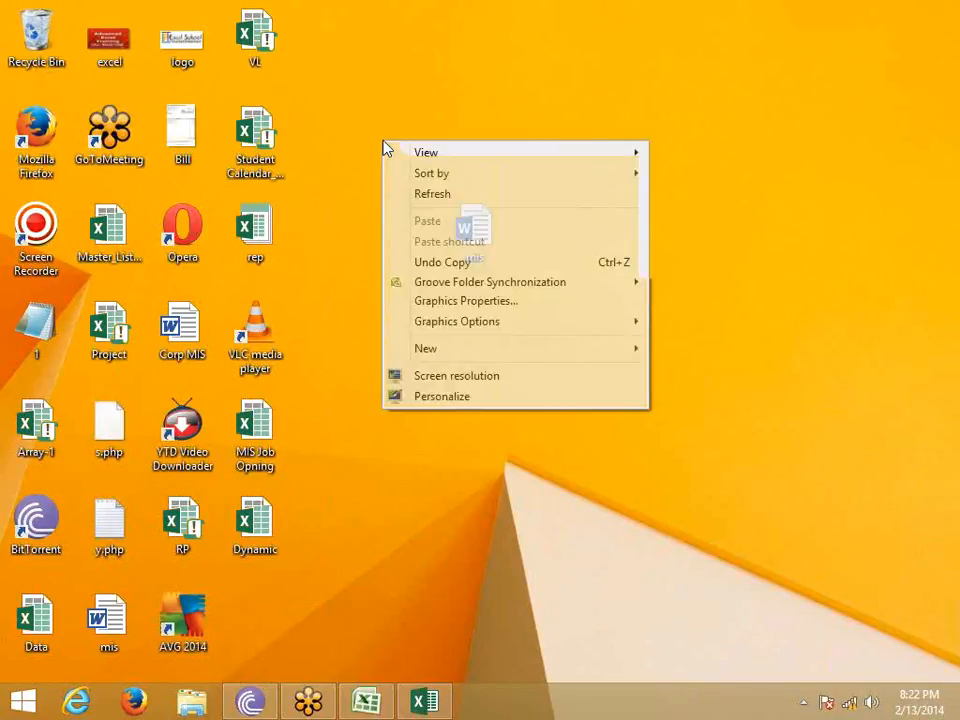
{"action": "left_click", "coordinate": [427, 204]}
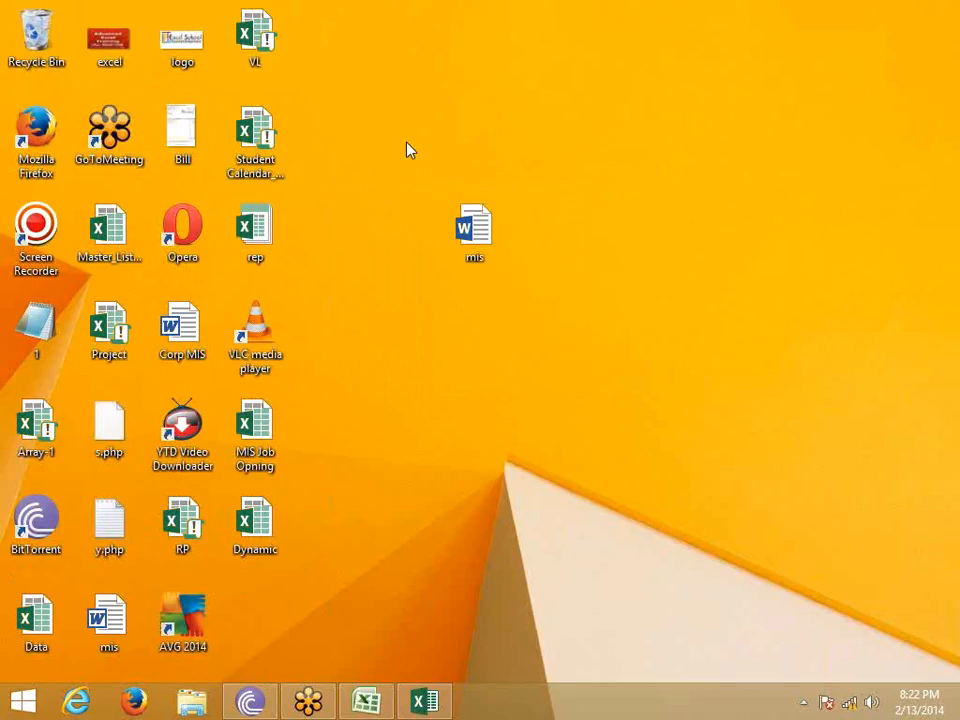
{"action": "right_click", "coordinate": [407, 148]}
{"action": "left_click", "coordinate": [445, 197]}
{"action": "right_click", "coordinate": [328, 88]}
{"action": "left_click", "coordinate": [396, 138]}
{"action": "left_click", "coordinate": [366, 700]}
{"action": "left_click", "coordinate": [388, 314]}
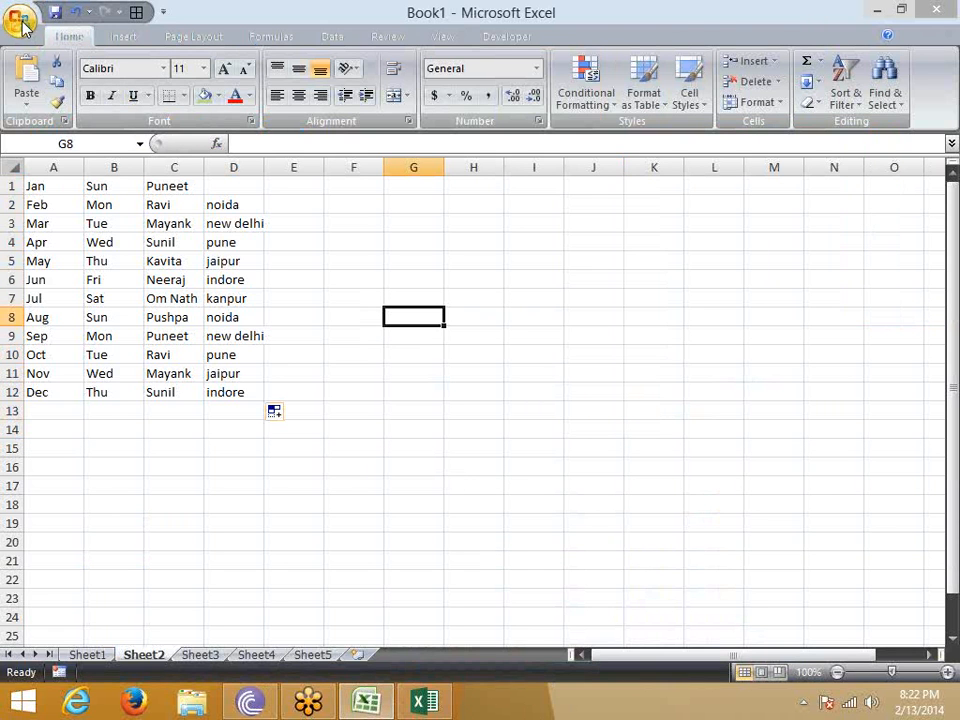
- Check the file details of the Master_List_Email workbook on the desktop and return to Book1
{"action": "key", "text": "super+d"}
{"action": "key", "text": "super+d"}
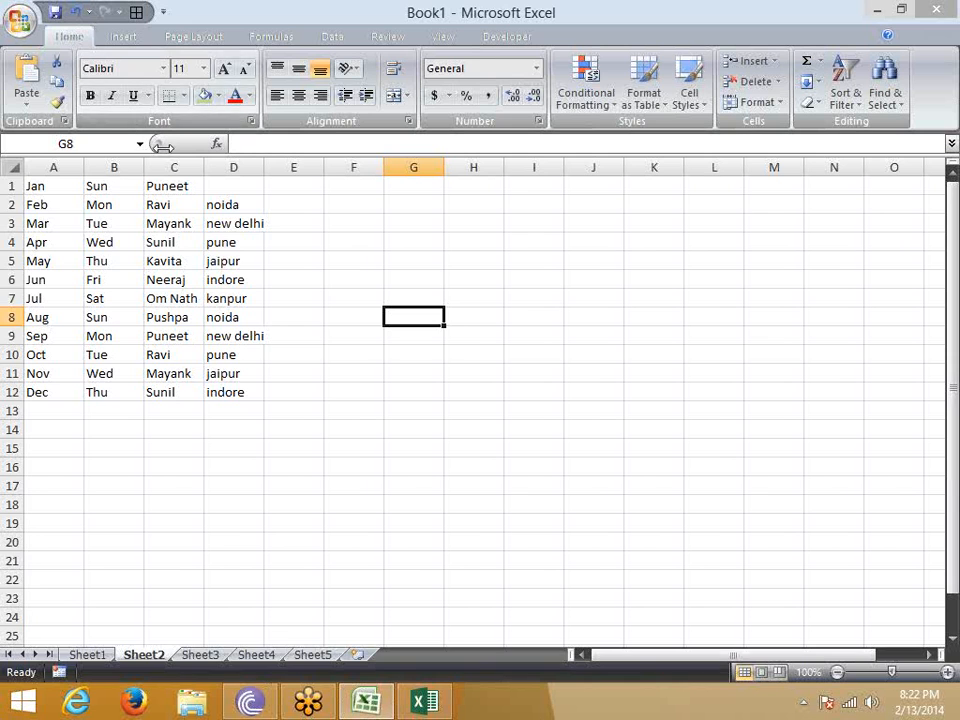
{"action": "key", "text": "super+d"}
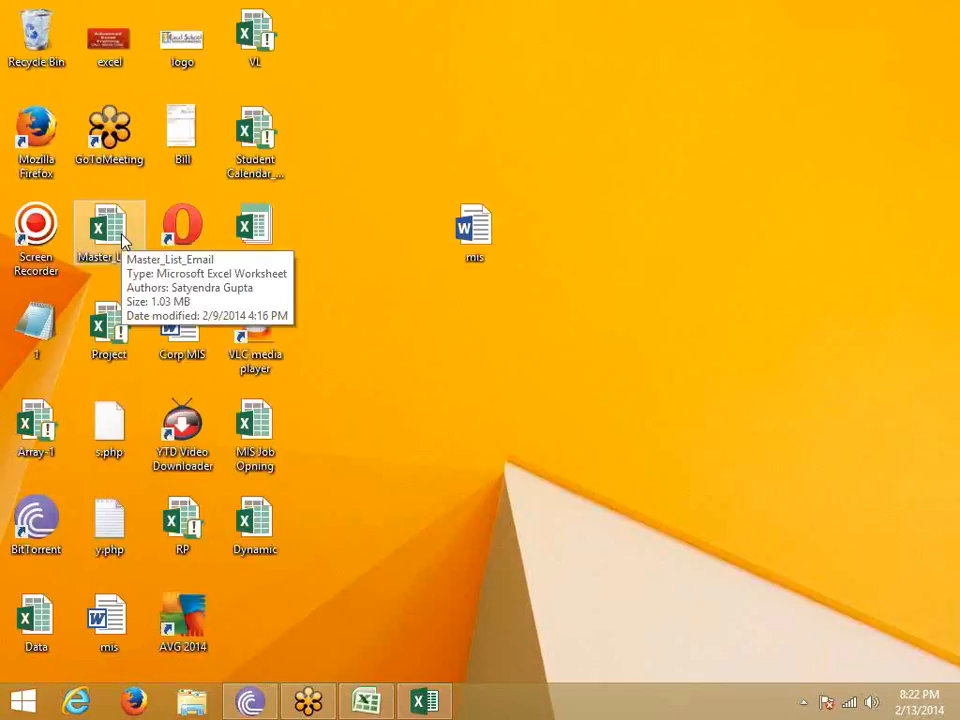
{"action": "key", "text": "super+d"}
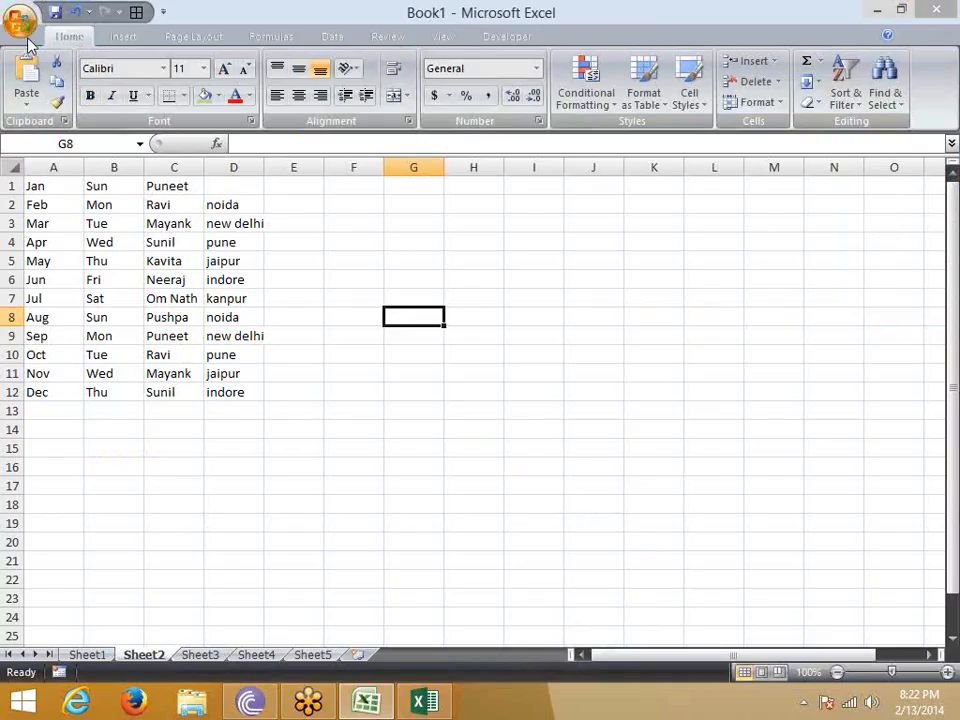
- Reopen Excel Options and highlight the user name used to personalize Microsoft Office
{"action": "left_click", "coordinate": [24, 30]}
{"action": "left_click", "coordinate": [264, 431]}
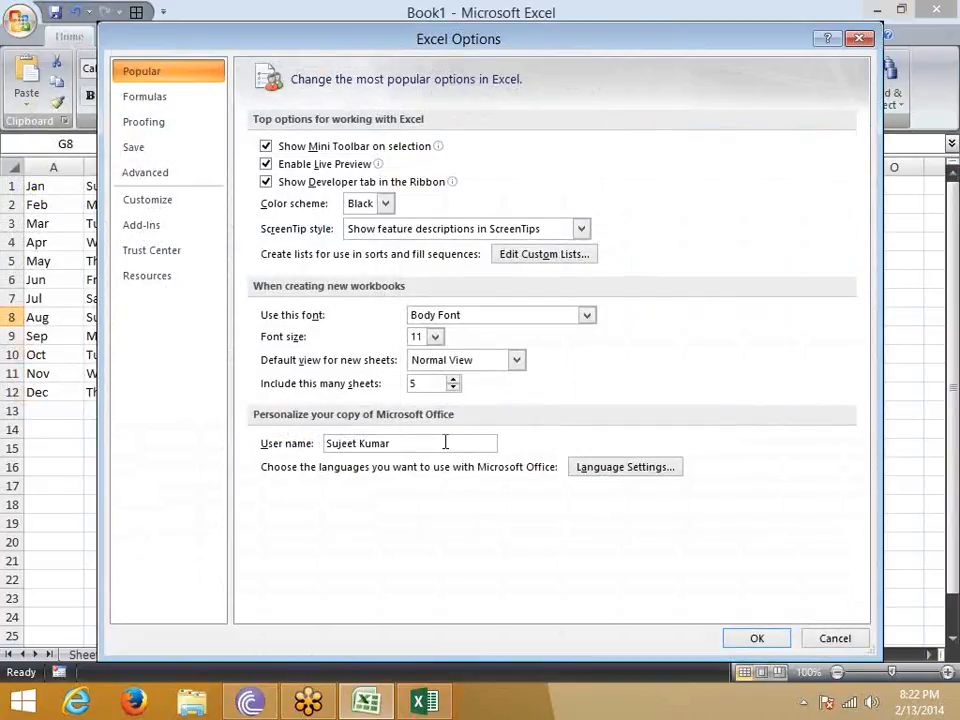
{"action": "left_click_drag", "start_coordinate": [446, 443], "coordinate": [292, 449]}
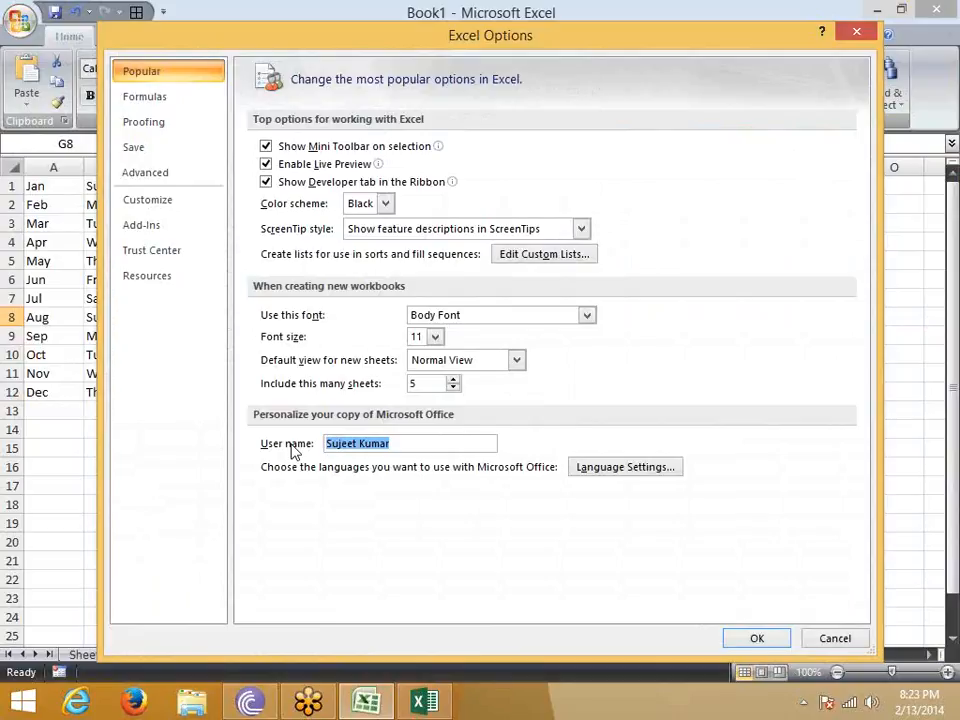
- Enable the R1C1 reference style in the formula settings of Excel Options and apply it
{"action": "left_click", "coordinate": [170, 101]}
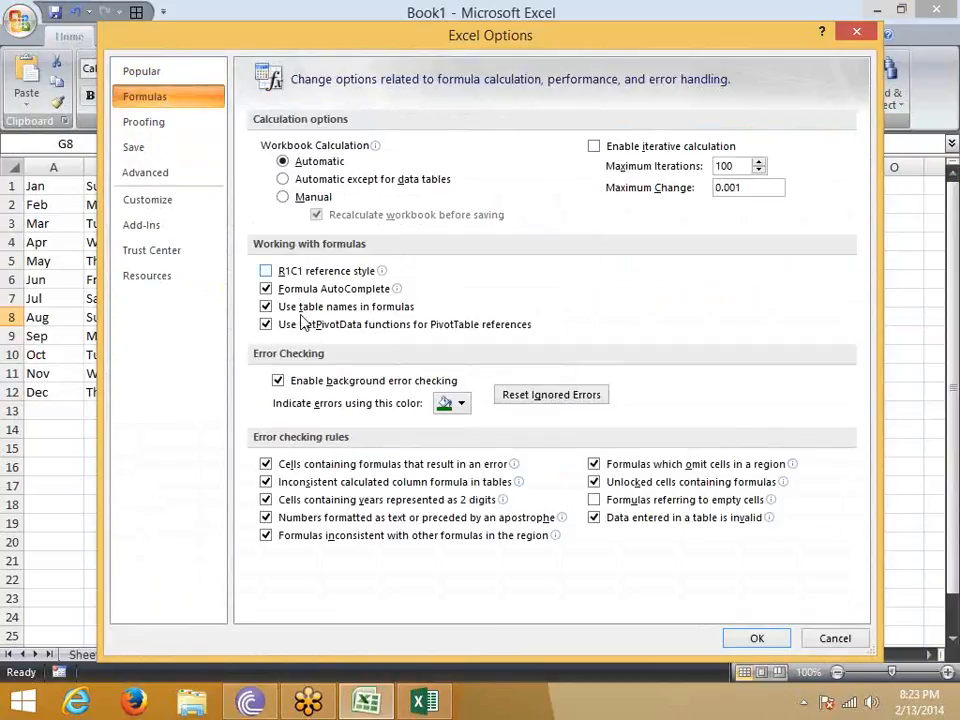
{"action": "left_click_drag", "start_coordinate": [270, 50], "coordinate": [306, 213]}
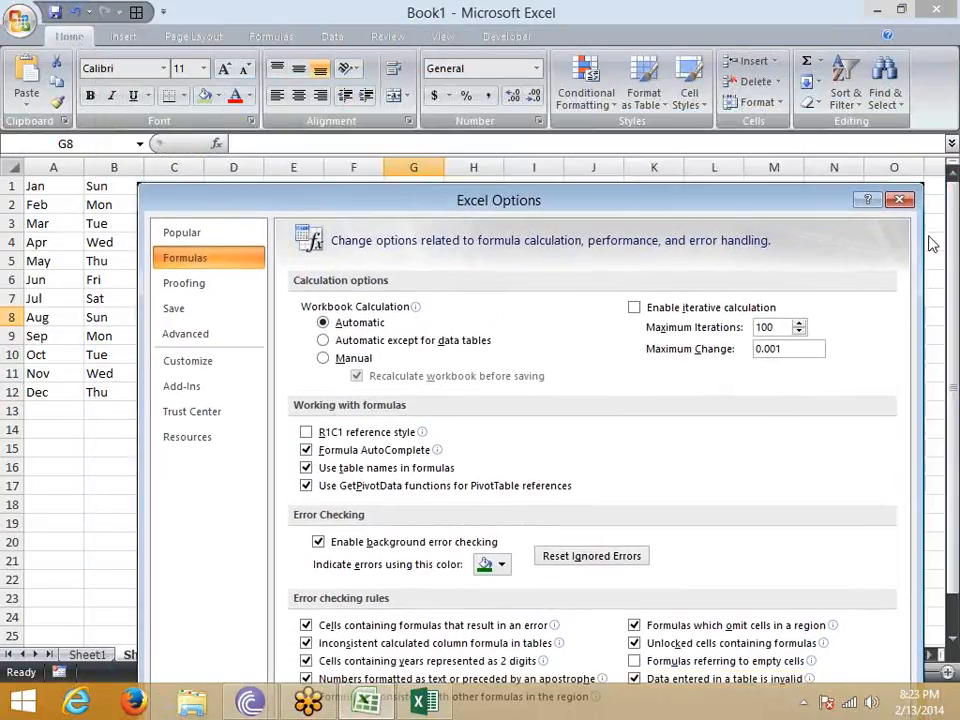
{"action": "left_click", "coordinate": [880, 299]}
{"action": "left_click_drag", "start_coordinate": [30, 164], "coordinate": [634, 166]}
{"action": "left_click_drag", "start_coordinate": [22, 186], "coordinate": [17, 441]}
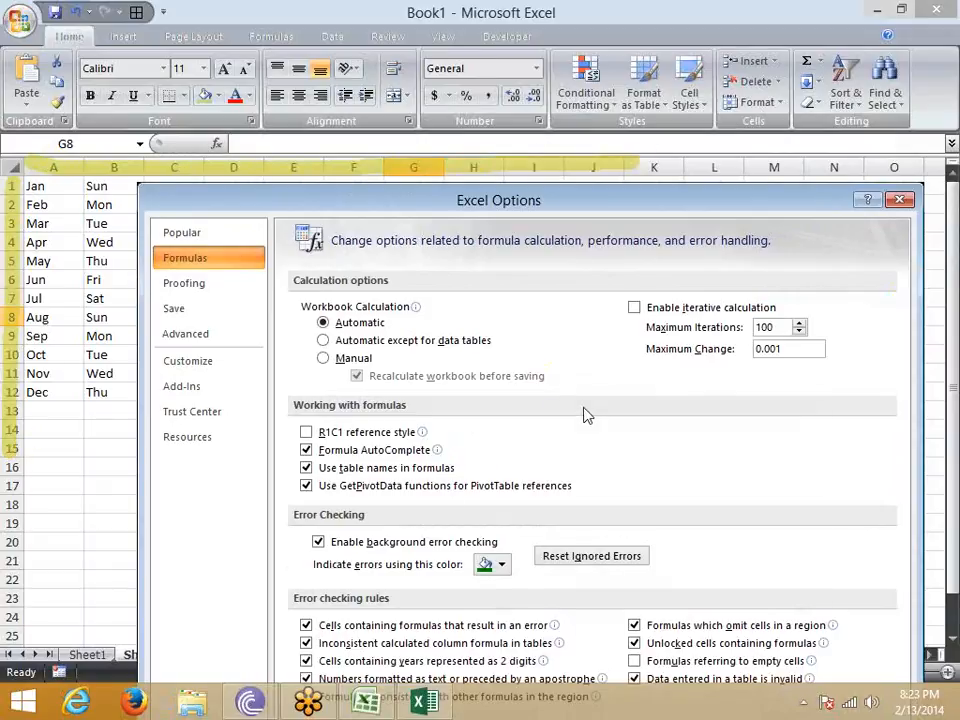
{"action": "left_click", "coordinate": [306, 432]}
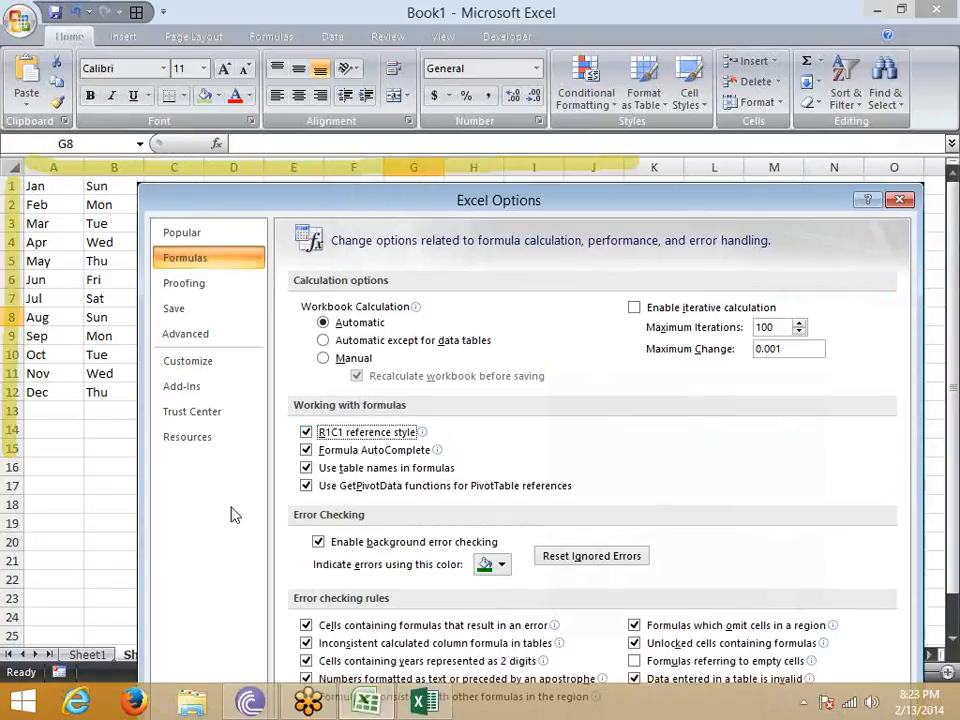
{"action": "left_click_drag", "start_coordinate": [443, 215], "coordinate": [432, 33]}
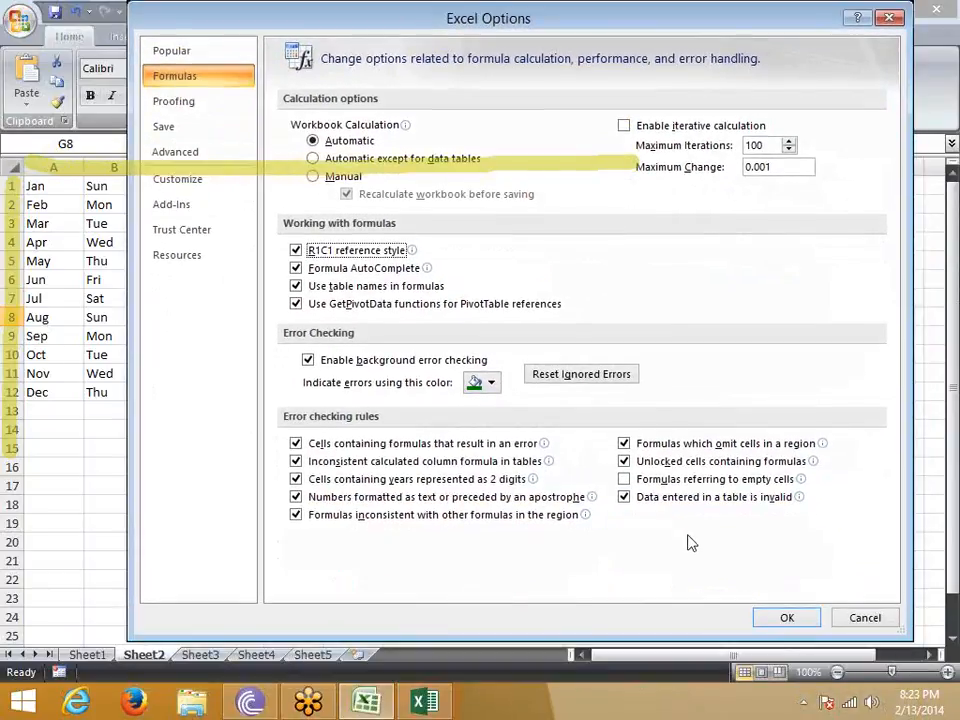
{"action": "left_click", "coordinate": [782, 617]}
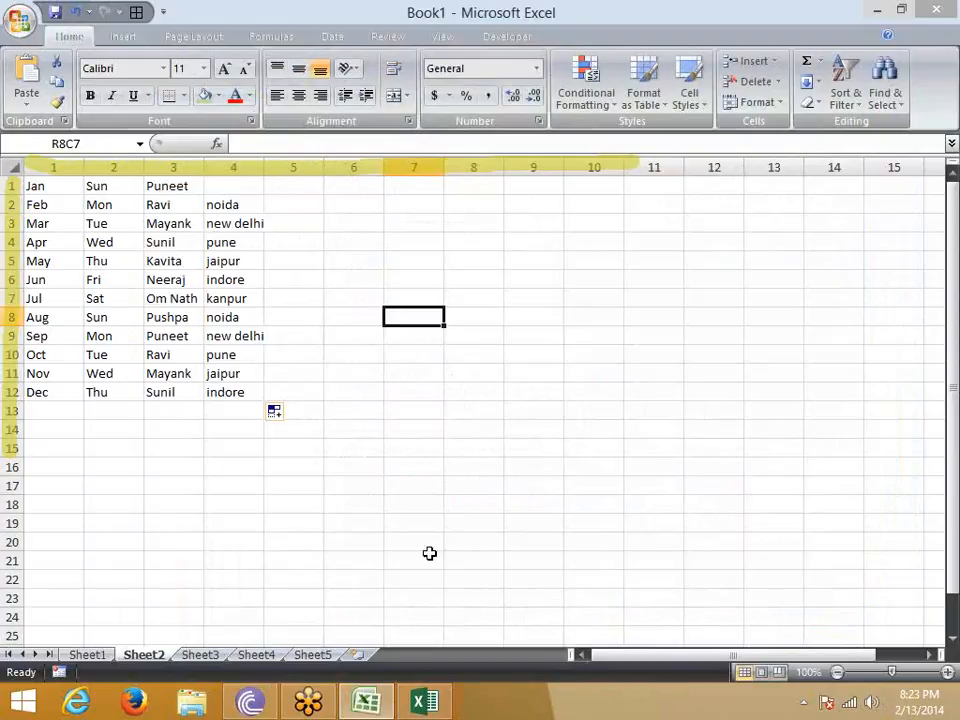
- Start a formula in R5C5 that references R3C2 and cancel the entry
{"action": "left_click", "coordinate": [36, 184]}
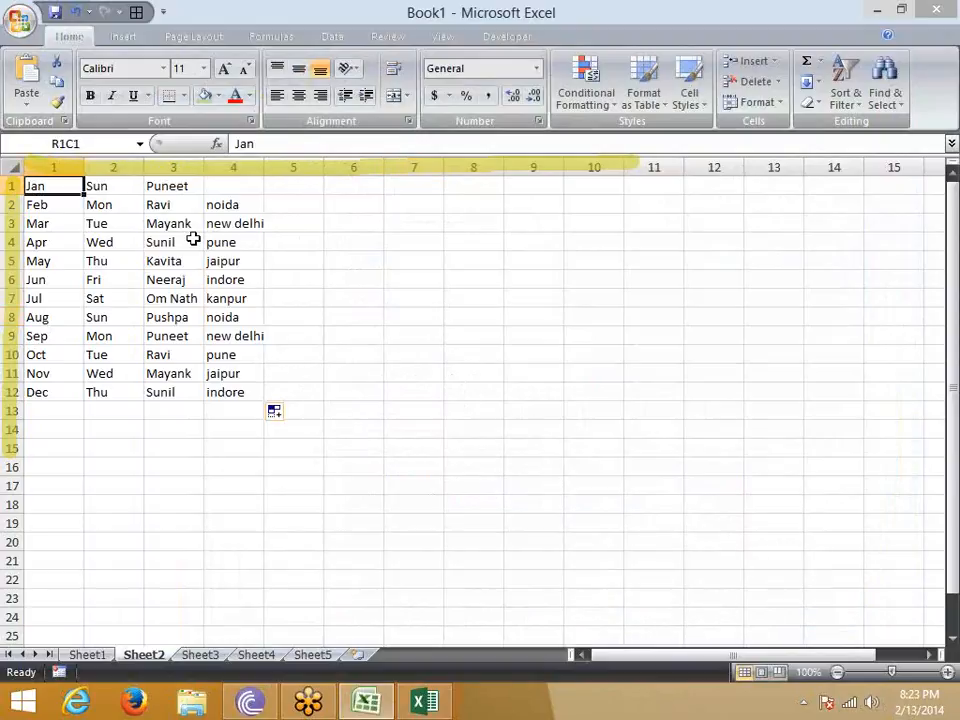
{"action": "left_click", "coordinate": [304, 261]}
{"action": "type", "text": "="}
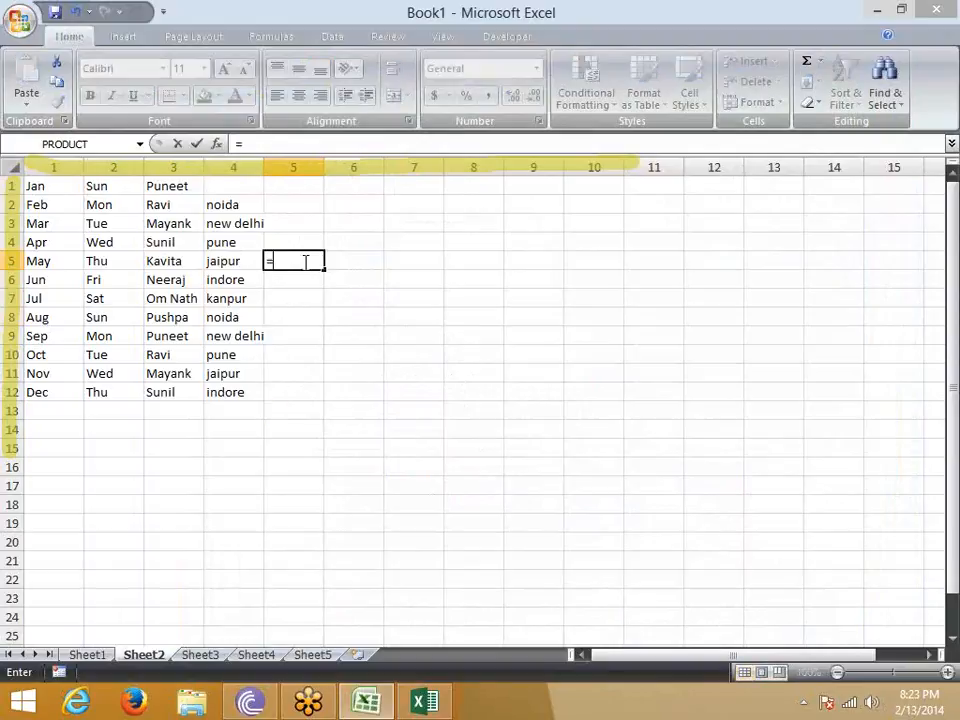
{"action": "left_click", "coordinate": [104, 222]}
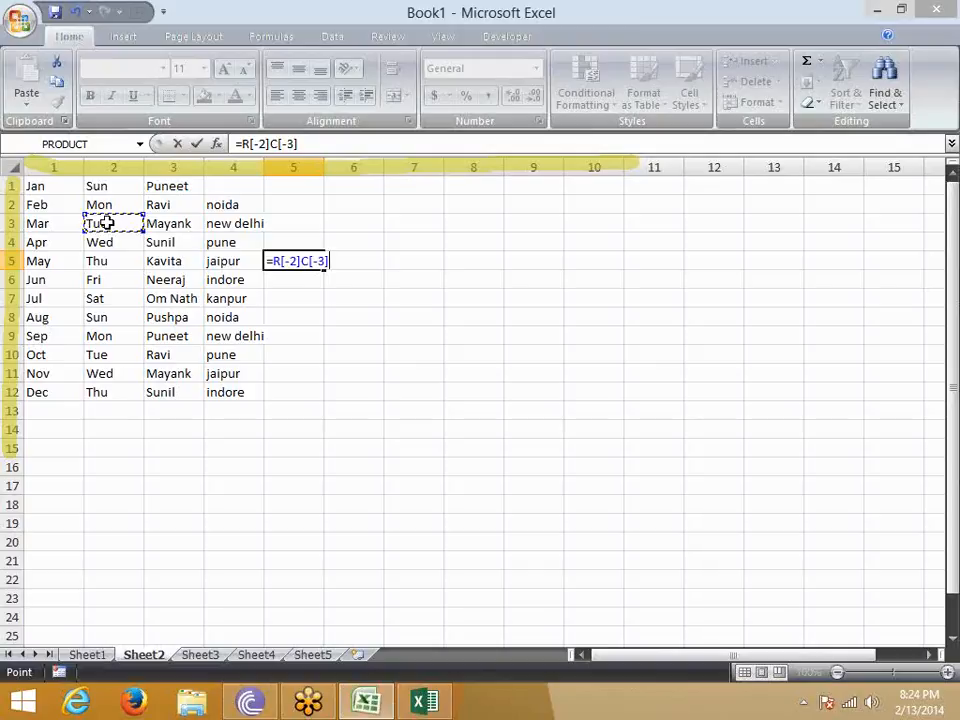
{"action": "key", "text": "Escape"}
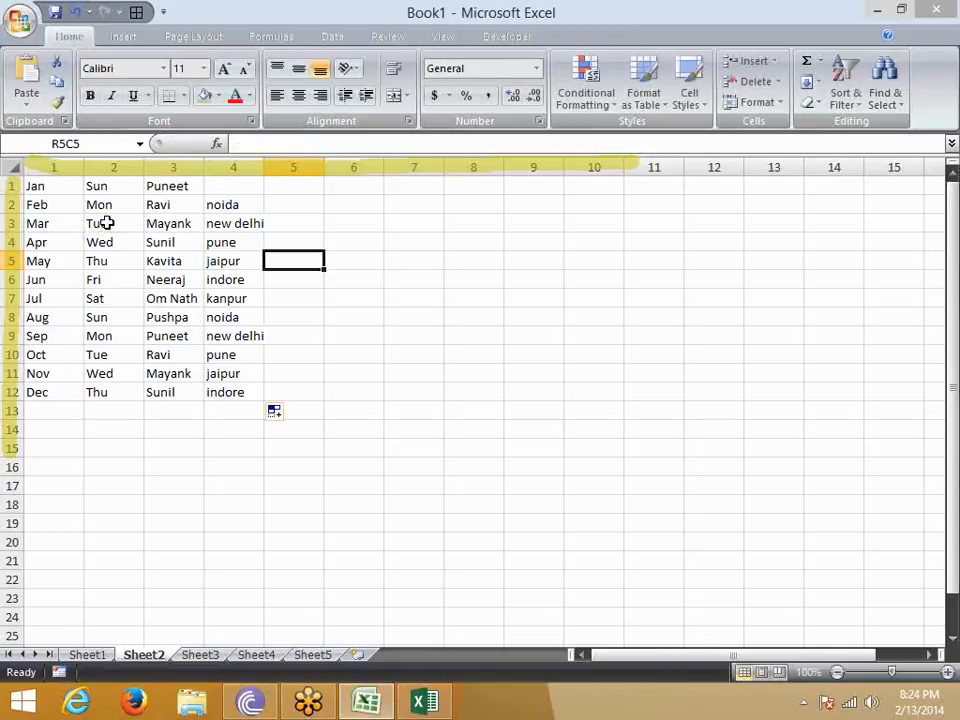
- Turn on printing of the row and column headings for Sheet2
{"action": "left_click", "coordinate": [470, 449]}
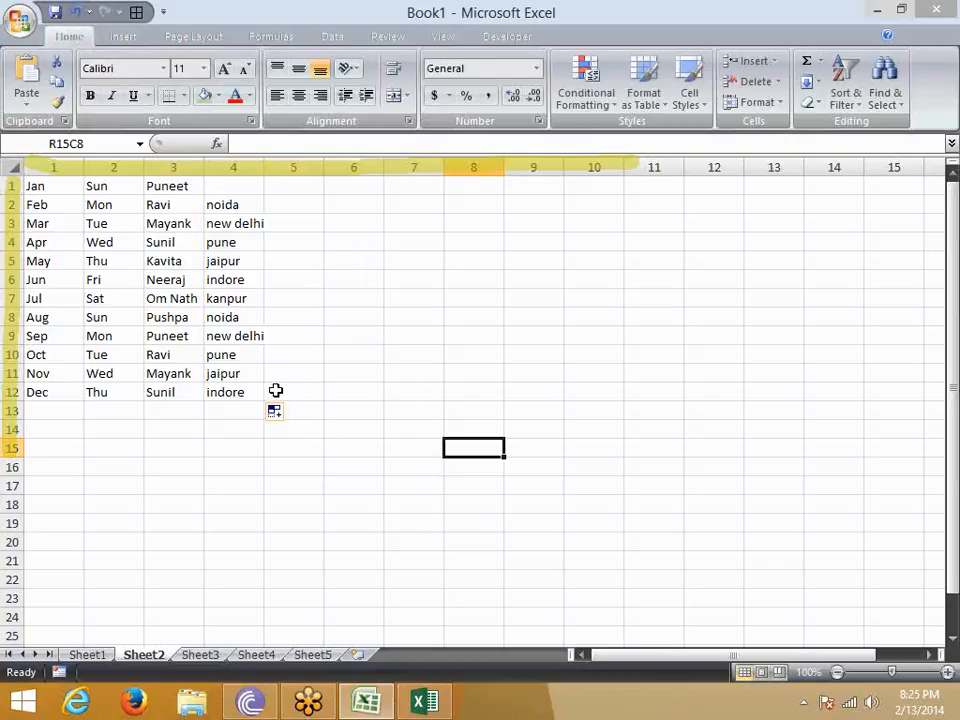
{"action": "left_click", "coordinate": [278, 36]}
{"action": "left_click", "coordinate": [200, 36]}
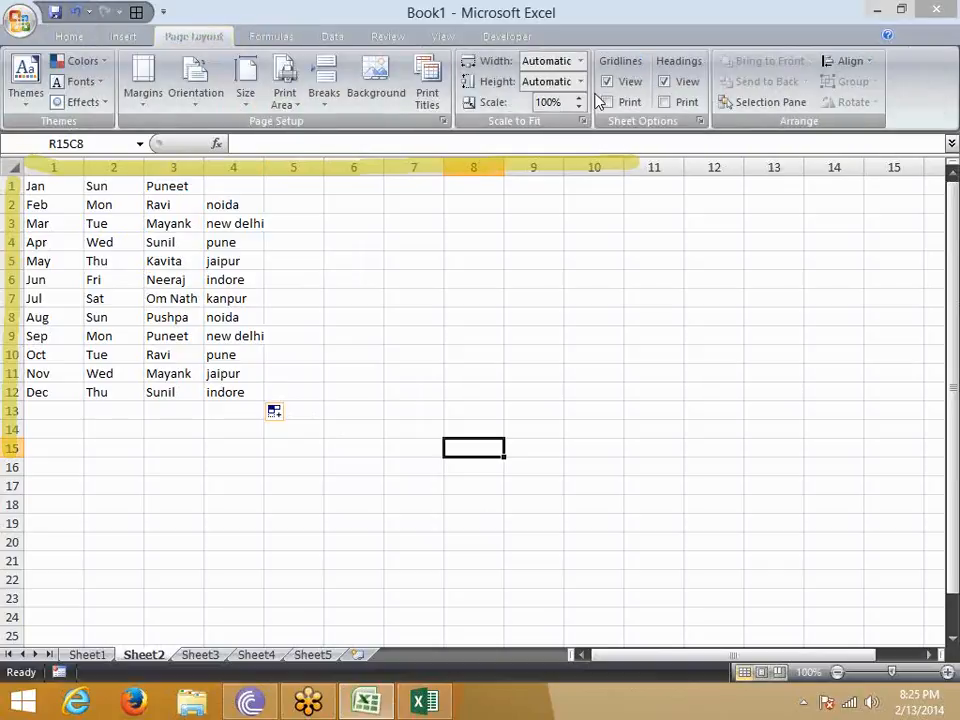
{"action": "left_click", "coordinate": [672, 102]}
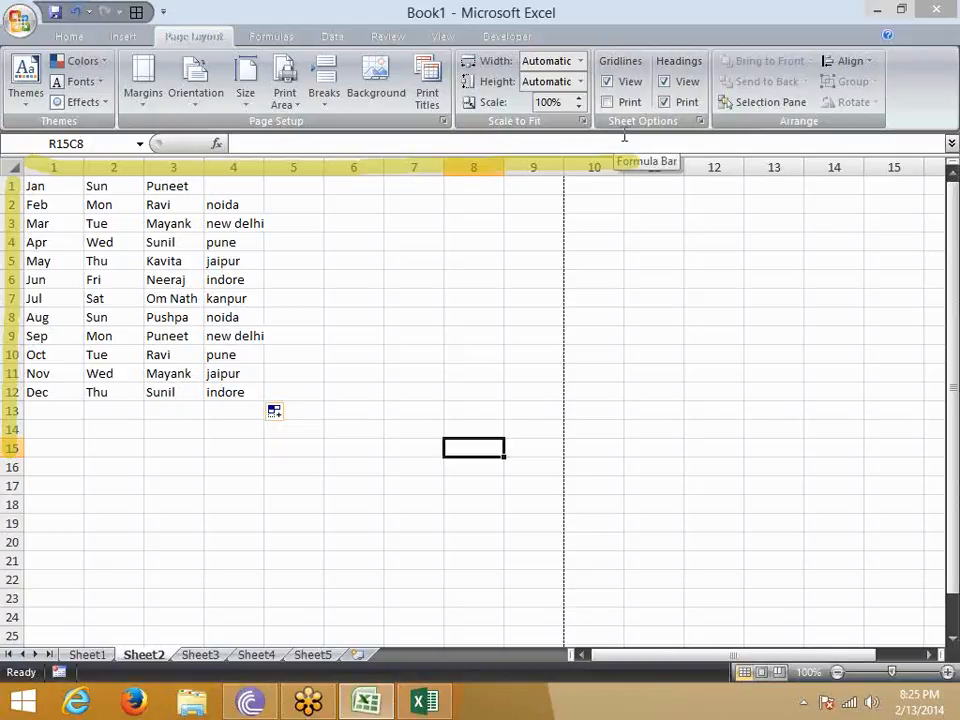
- Examine Sheet2's print preview with the printed headings at a closer zoom and return to the worksheet
{"action": "left_click", "coordinate": [20, 20]}
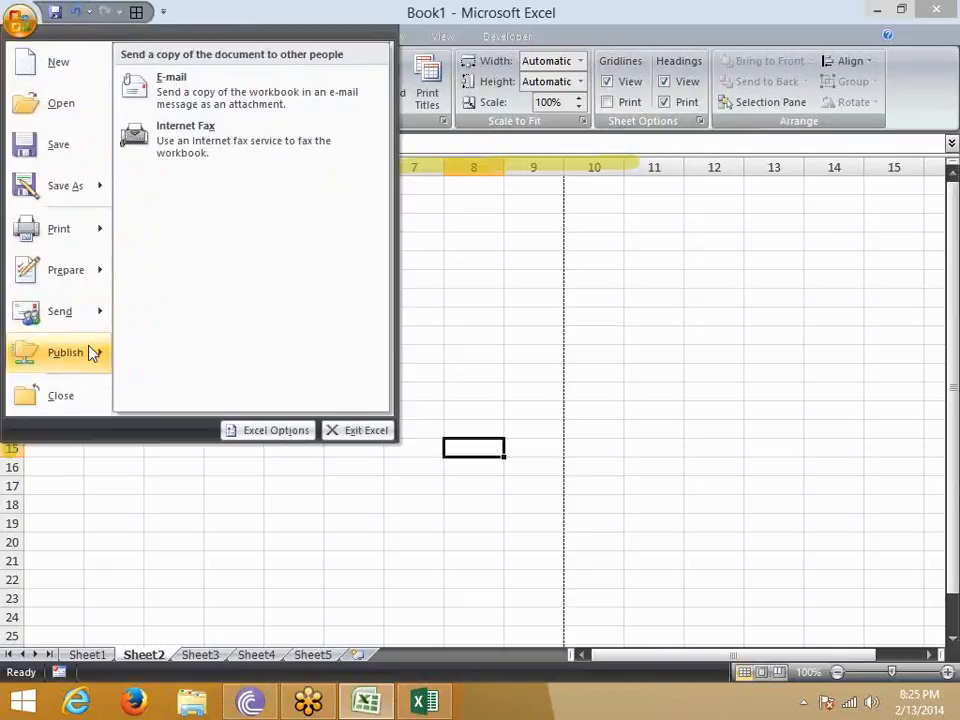
{"action": "mouse_move", "coordinate": [88, 238]}
{"action": "left_click", "coordinate": [176, 193]}
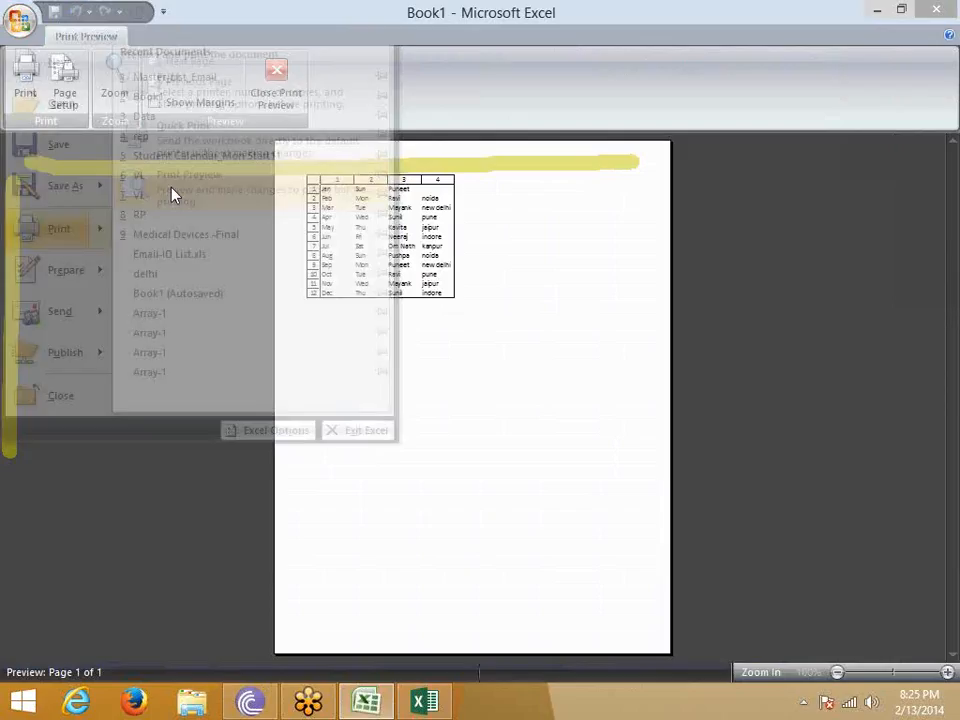
{"action": "left_click", "coordinate": [344, 232]}
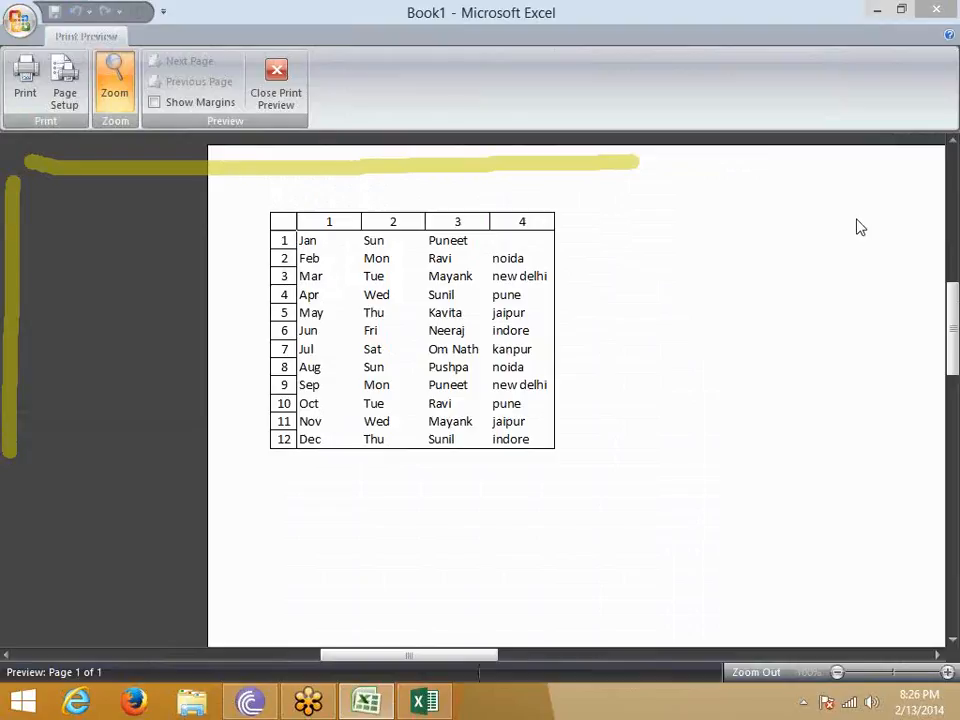
{"action": "left_click", "coordinate": [272, 100]}
- Disable the R1C1 reference style in the formula settings of Excel Options and apply it
{"action": "left_click", "coordinate": [19, 19]}
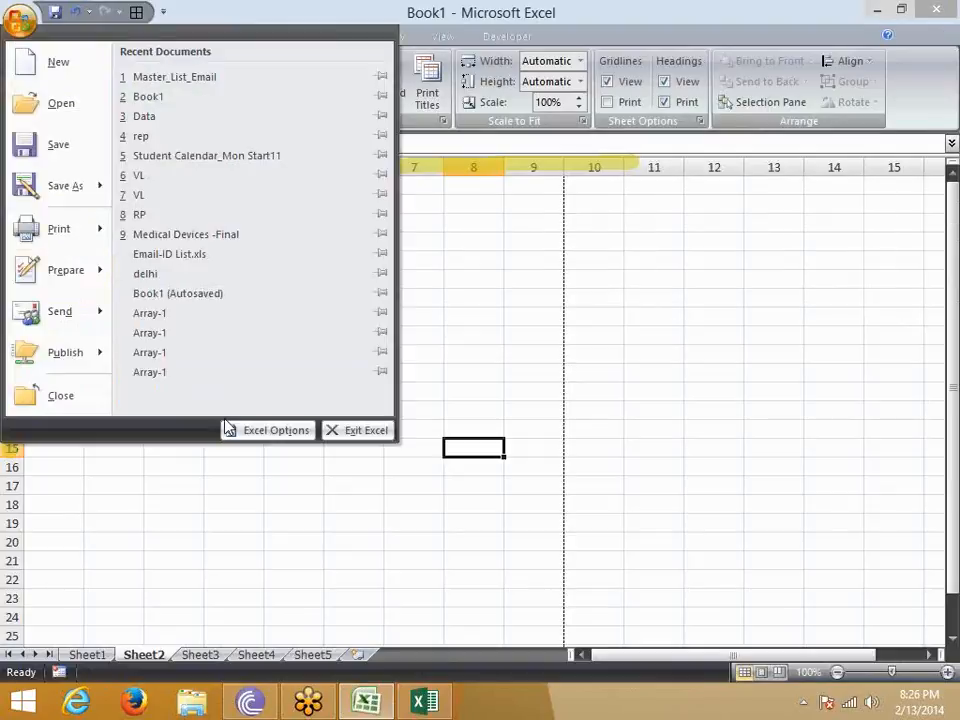
{"action": "left_click", "coordinate": [266, 432]}
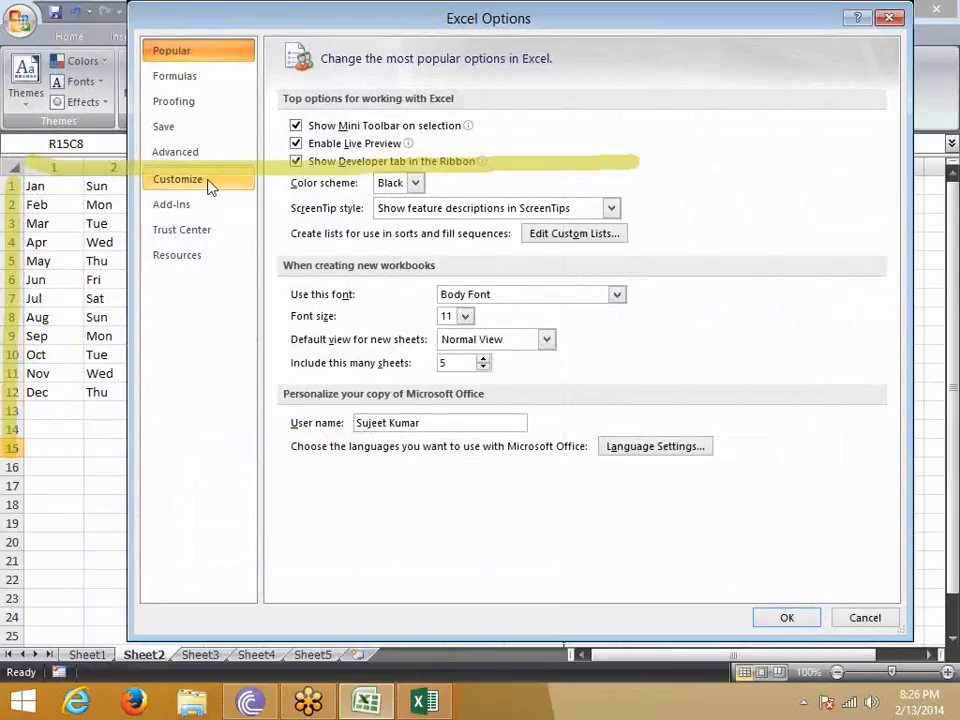
{"action": "left_click", "coordinate": [190, 80]}
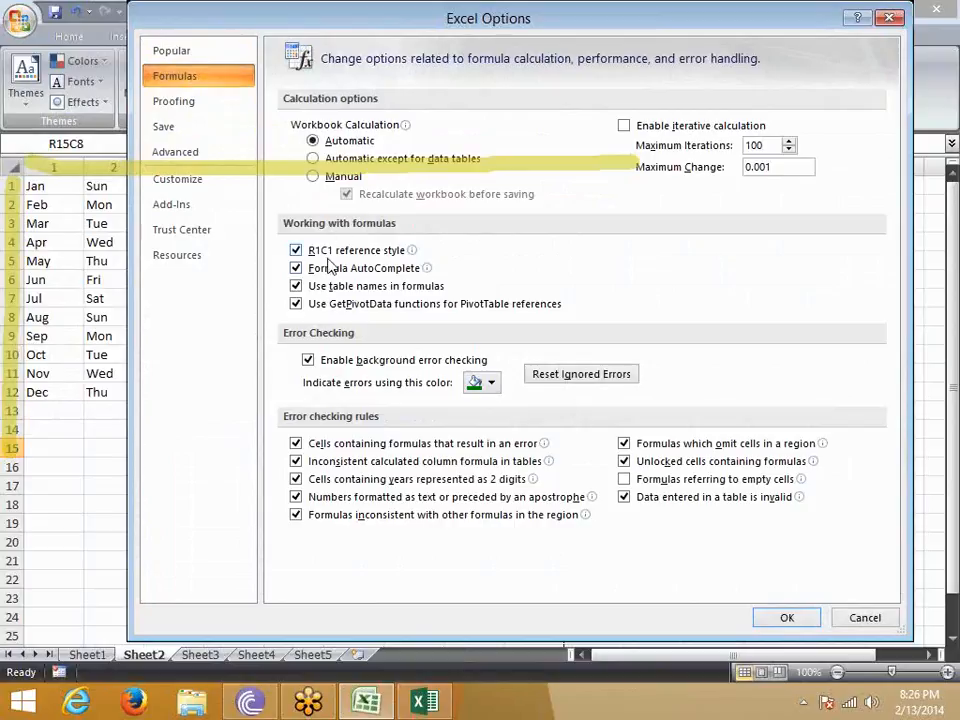
{"action": "left_click", "coordinate": [307, 254]}
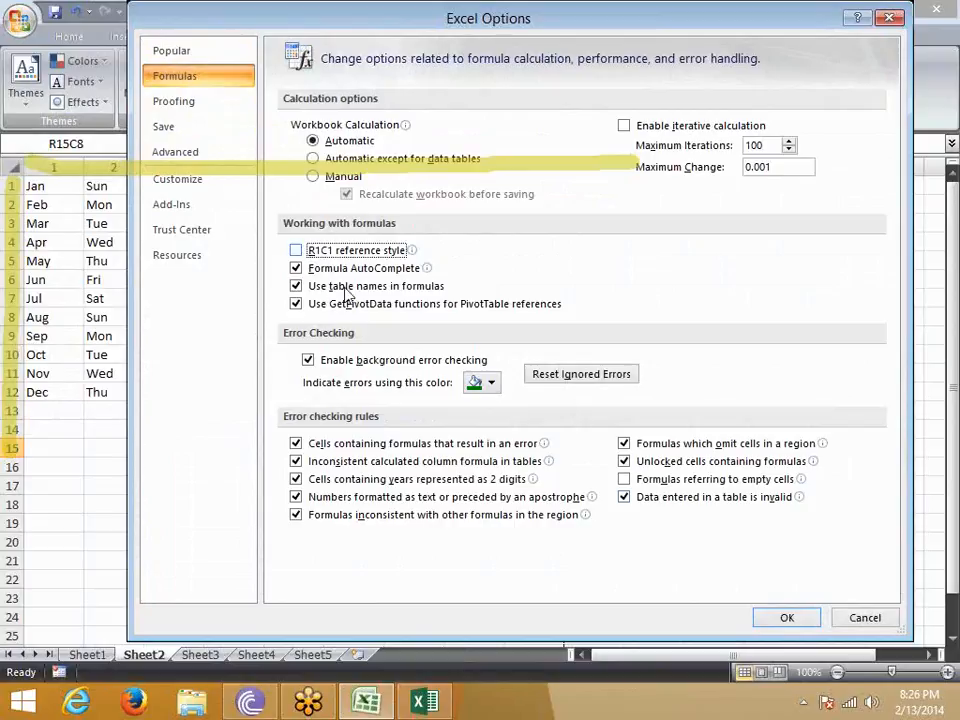
{"action": "left_click", "coordinate": [787, 618]}
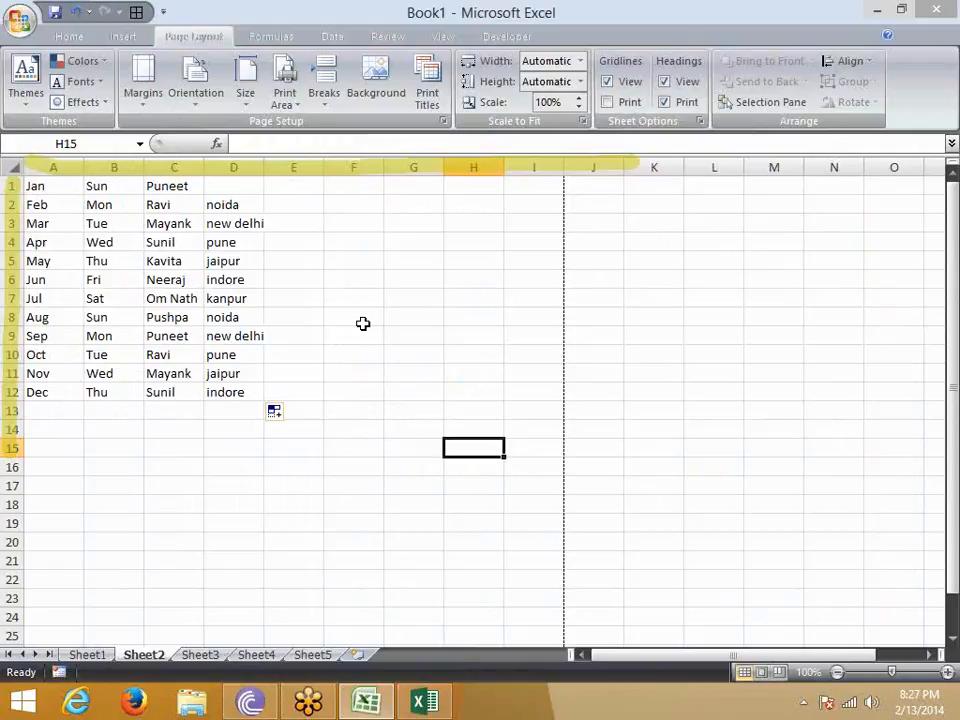
- Review the error checking settings for formulas in Excel Options and close the dialog without changes
{"action": "left_click", "coordinate": [20, 20]}
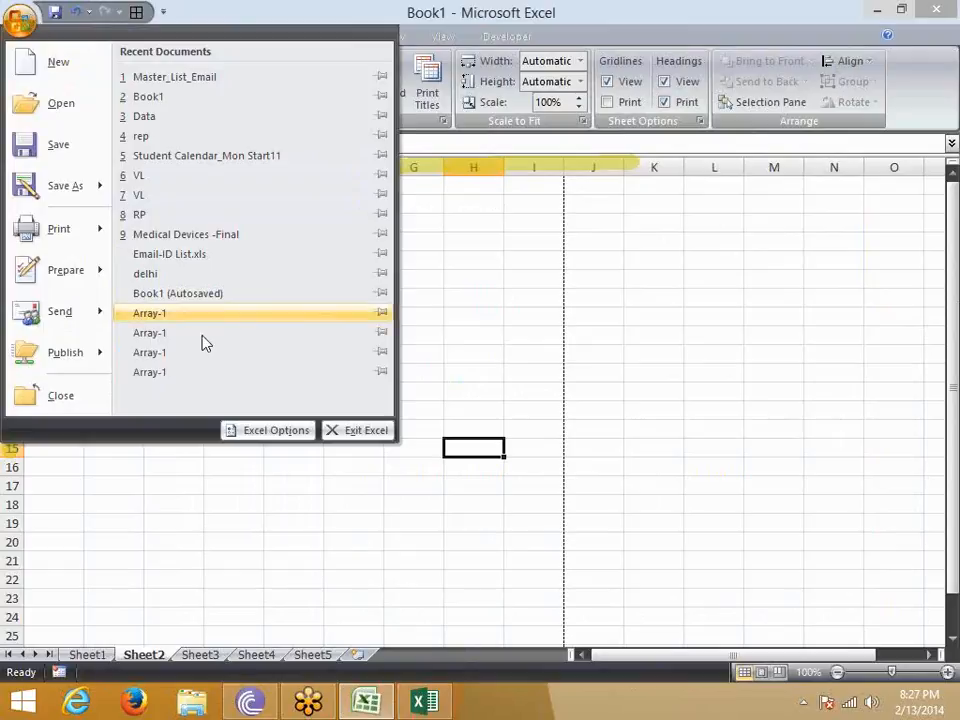
{"action": "left_click", "coordinate": [278, 435]}
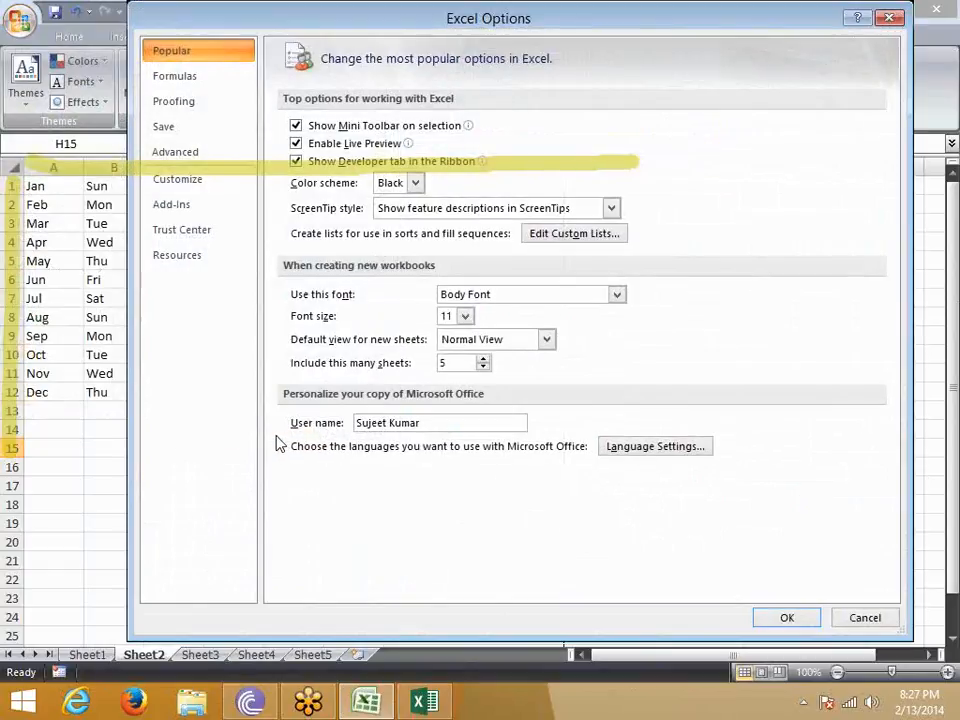
{"action": "left_click", "coordinate": [176, 102]}
{"action": "left_click", "coordinate": [180, 78]}
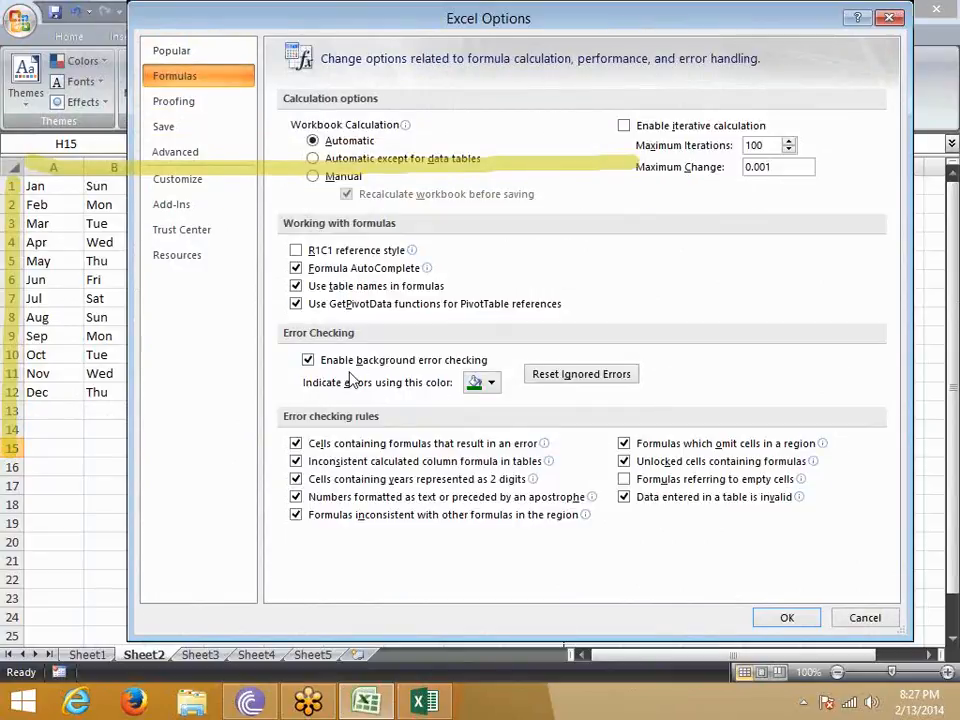
{"action": "left_click", "coordinate": [879, 624]}
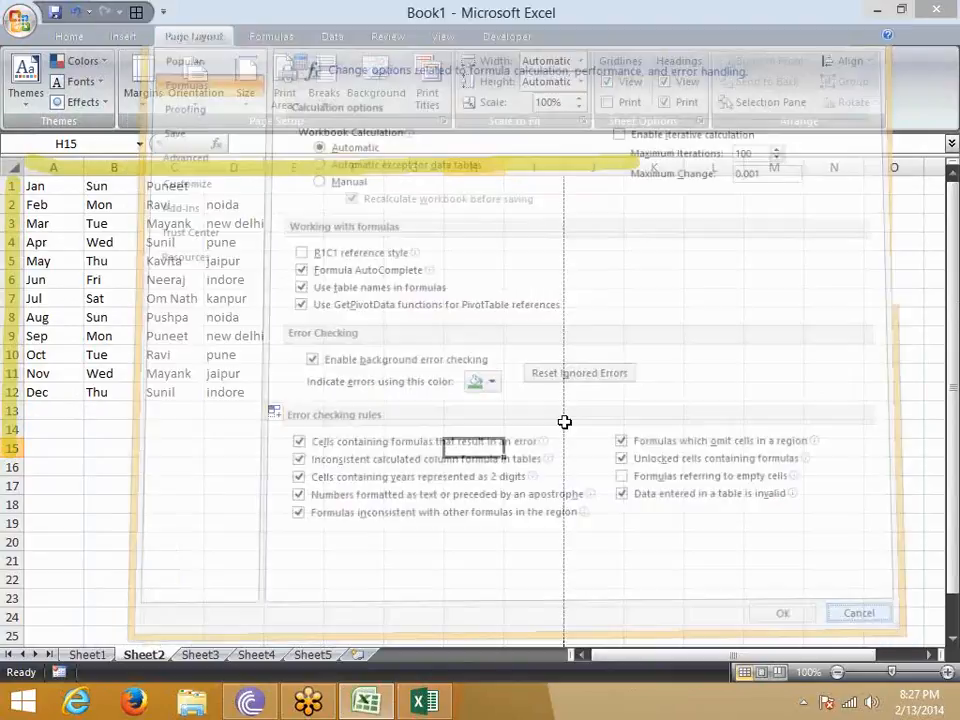
- Enter '000146 in G8 and '0001464 in H12 as numbers stored as text
{"action": "left_click", "coordinate": [401, 315]}
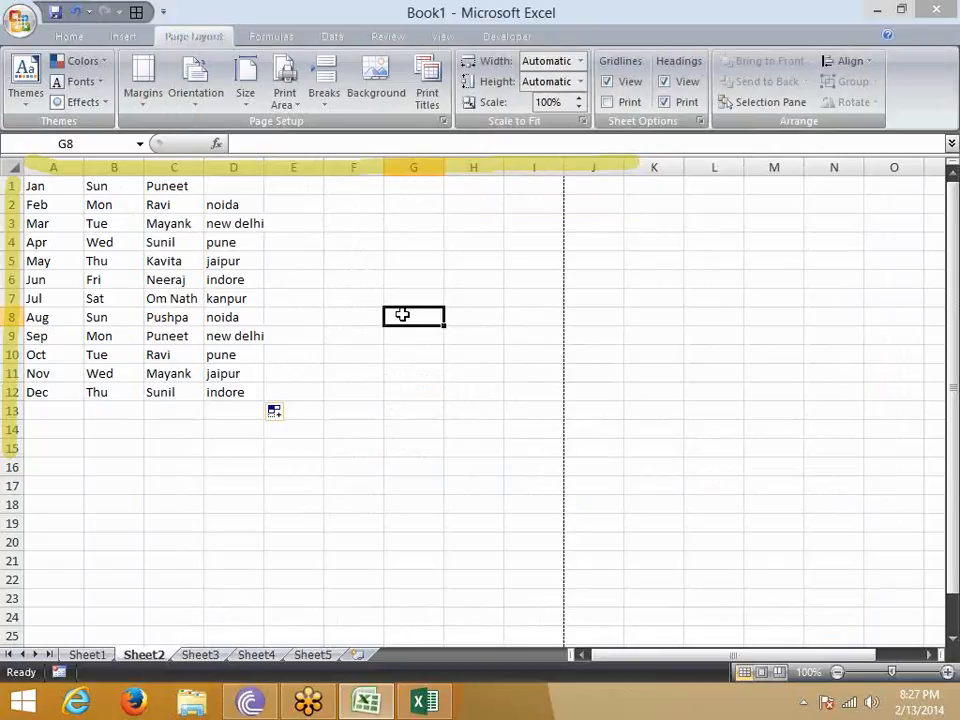
{"action": "type", "text": "'000146"}
{"action": "key", "text": "Return"}
{"action": "left_click", "coordinate": [461, 388]}
{"action": "type", "text": "'0001464"}
{"action": "key", "text": "Return"}
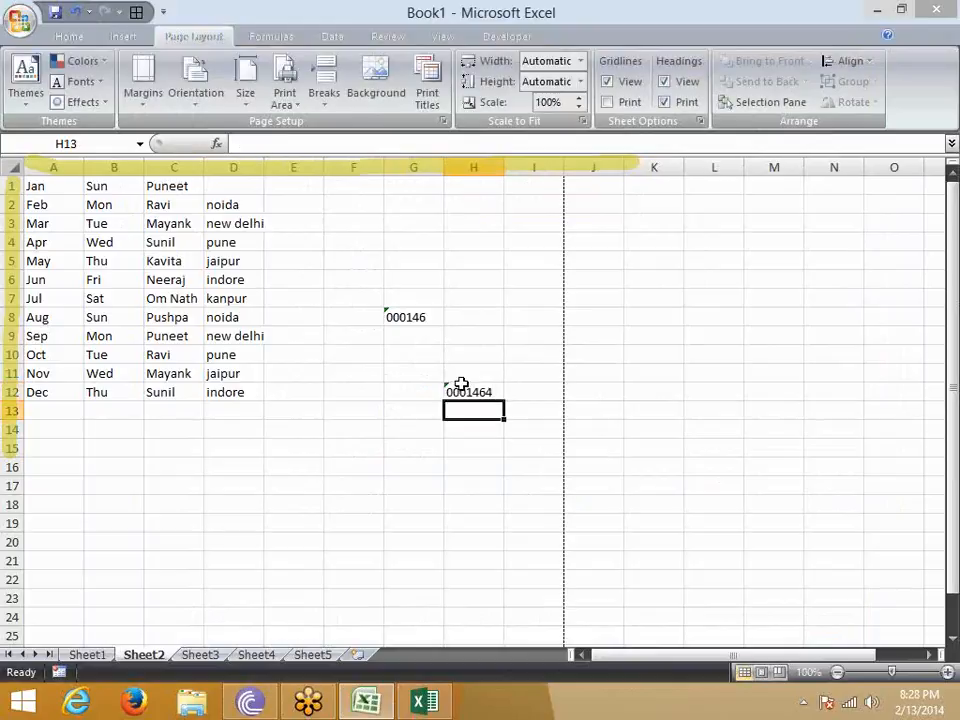
- Convert the text value in G8 to a number and undo the conversion
{"action": "left_click", "coordinate": [402, 317]}
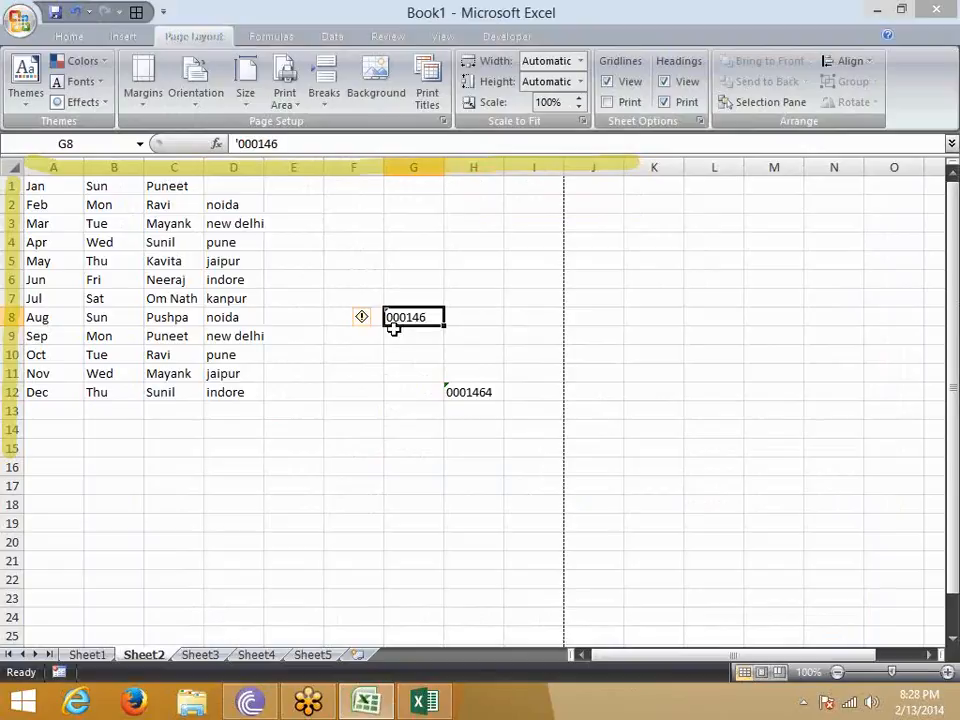
{"action": "left_click", "coordinate": [363, 318]}
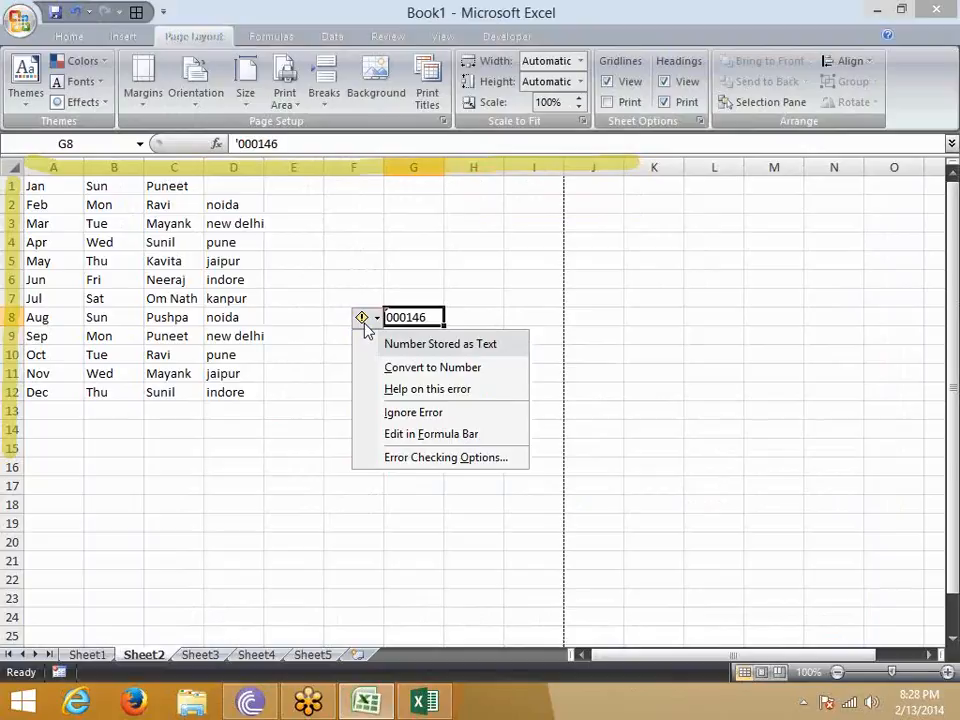
{"action": "left_click", "coordinate": [392, 367]}
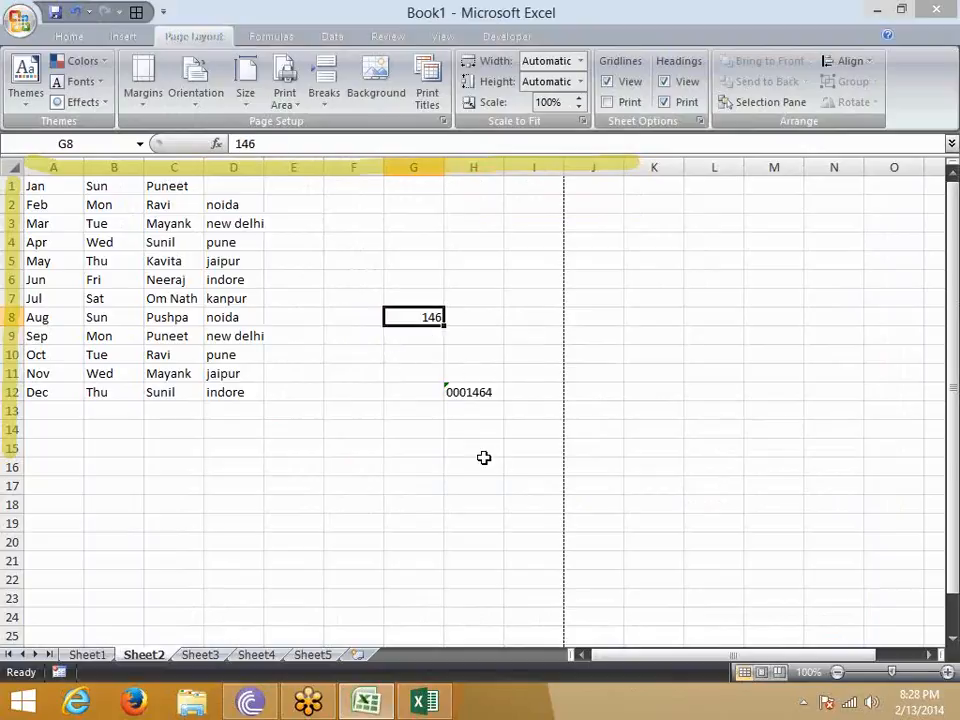
{"action": "left_click", "coordinate": [566, 373]}
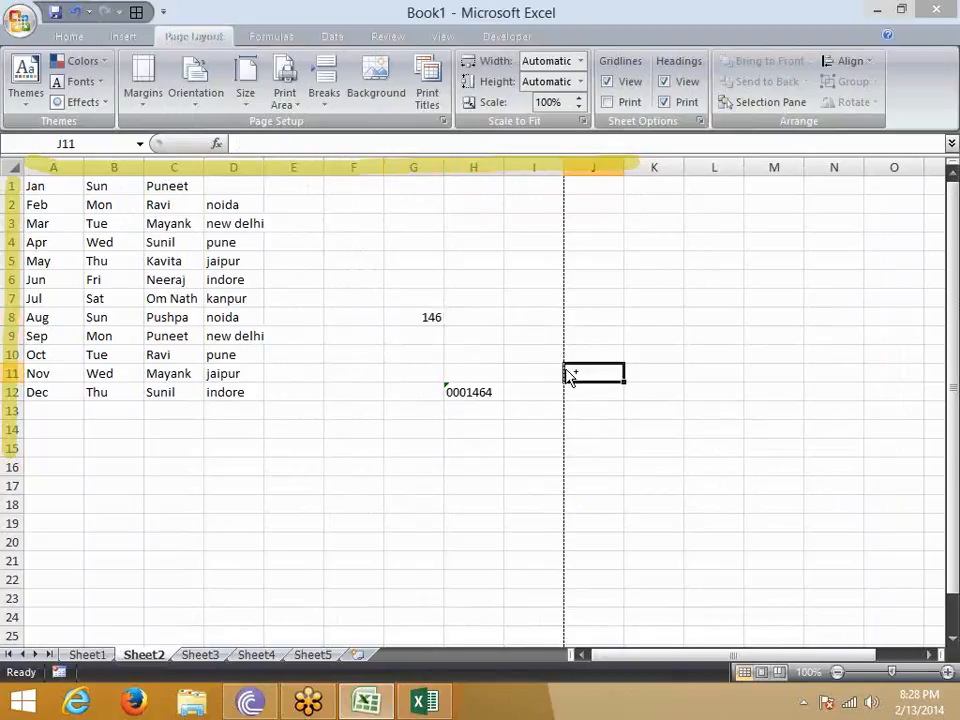
{"action": "key", "text": "ctrl+z"}
- Ignore the number-stored-as-text errors in cells G8 and H12
{"action": "left_click", "coordinate": [390, 313]}
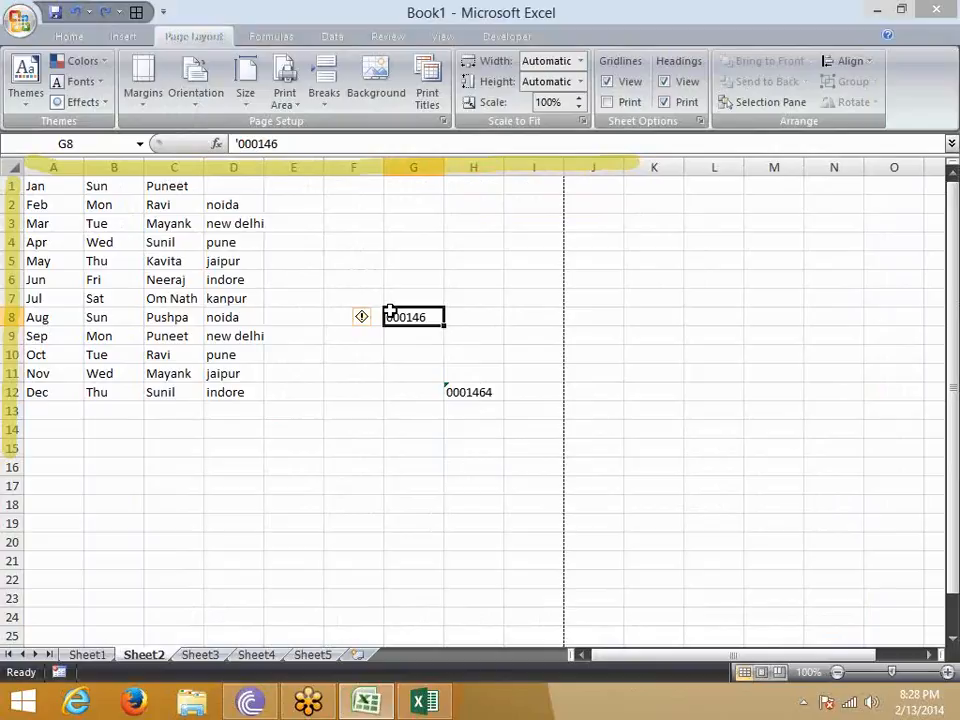
{"action": "left_click", "coordinate": [364, 318]}
{"action": "left_click", "coordinate": [390, 413]}
{"action": "left_click", "coordinate": [459, 392]}
{"action": "left_click", "coordinate": [426, 397]}
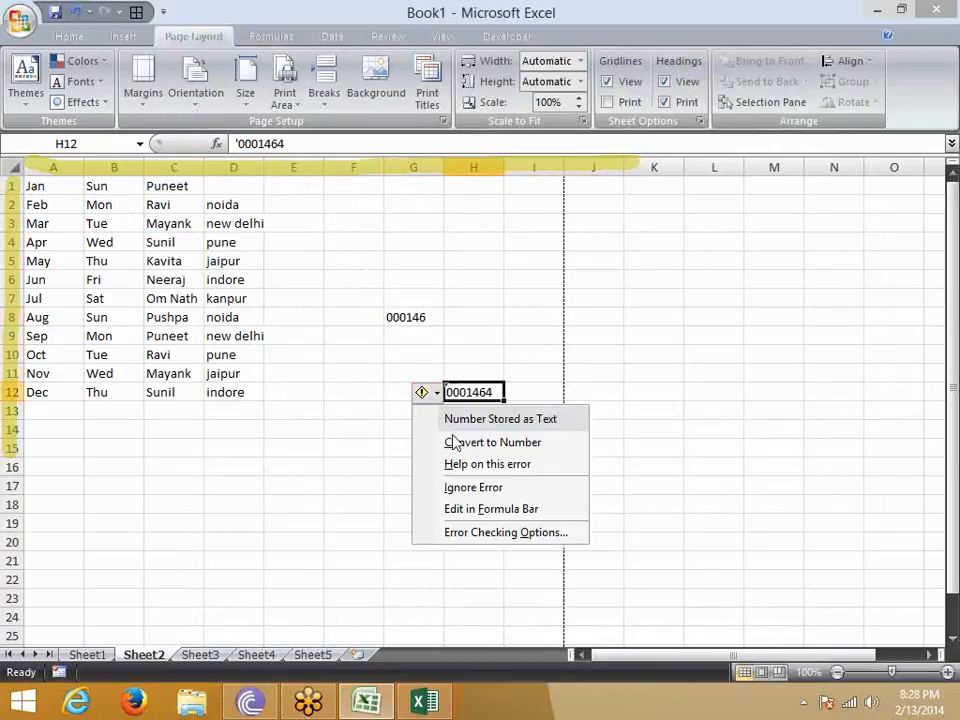
{"action": "left_click", "coordinate": [470, 484]}
- Close the error menu for H12 and enter '00014 in F13 as a number stored as text
{"action": "left_click", "coordinate": [359, 413]}
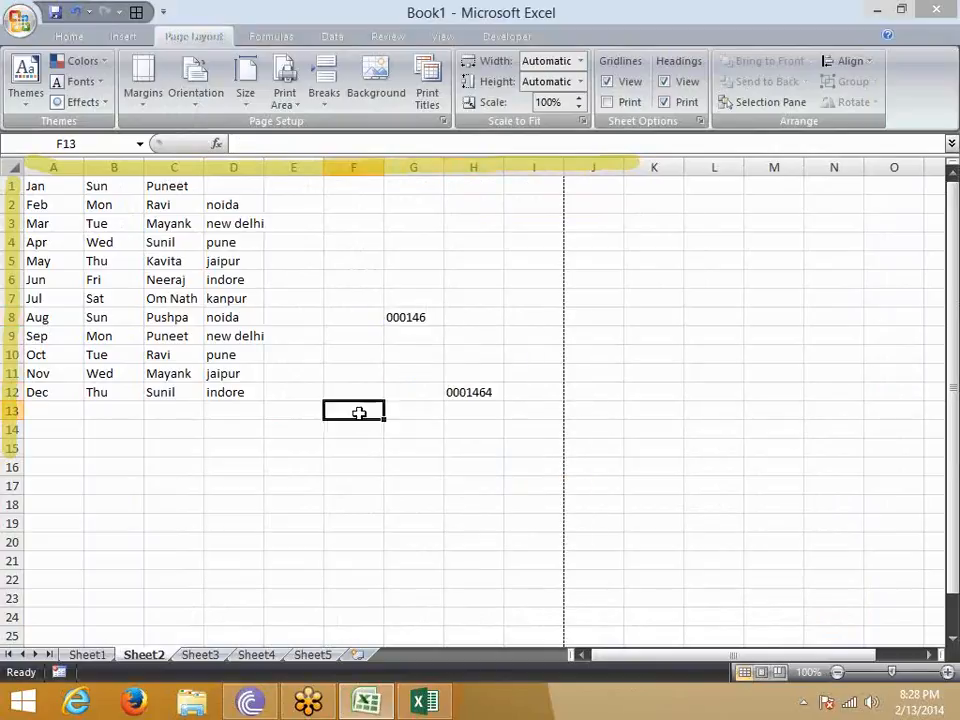
{"action": "type", "text": "'0001"}
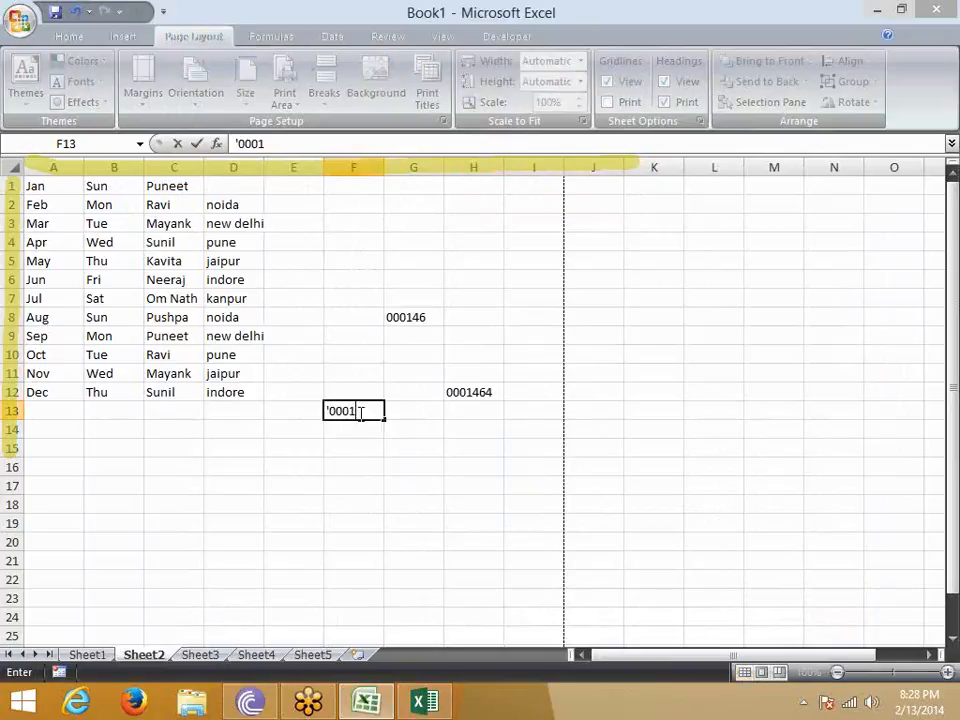
{"action": "type", "text": "4"}
{"action": "key", "text": "Return"}
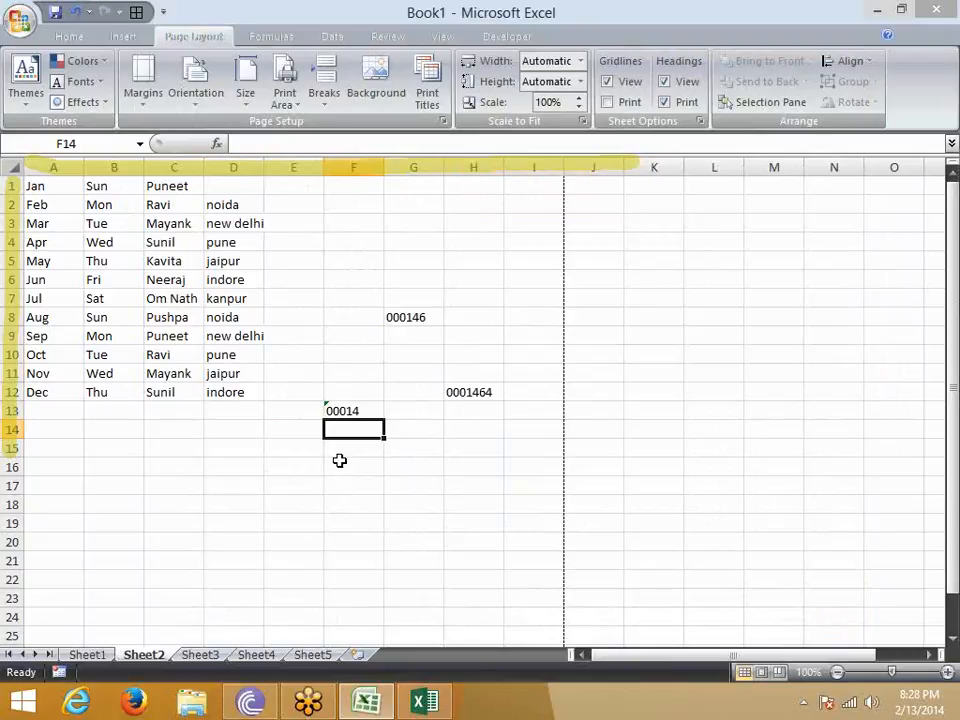
- Review the workbook calculation and error checking settings for formulas in Excel Options
{"action": "left_click", "coordinate": [27, 22]}
{"action": "left_click", "coordinate": [271, 439]}
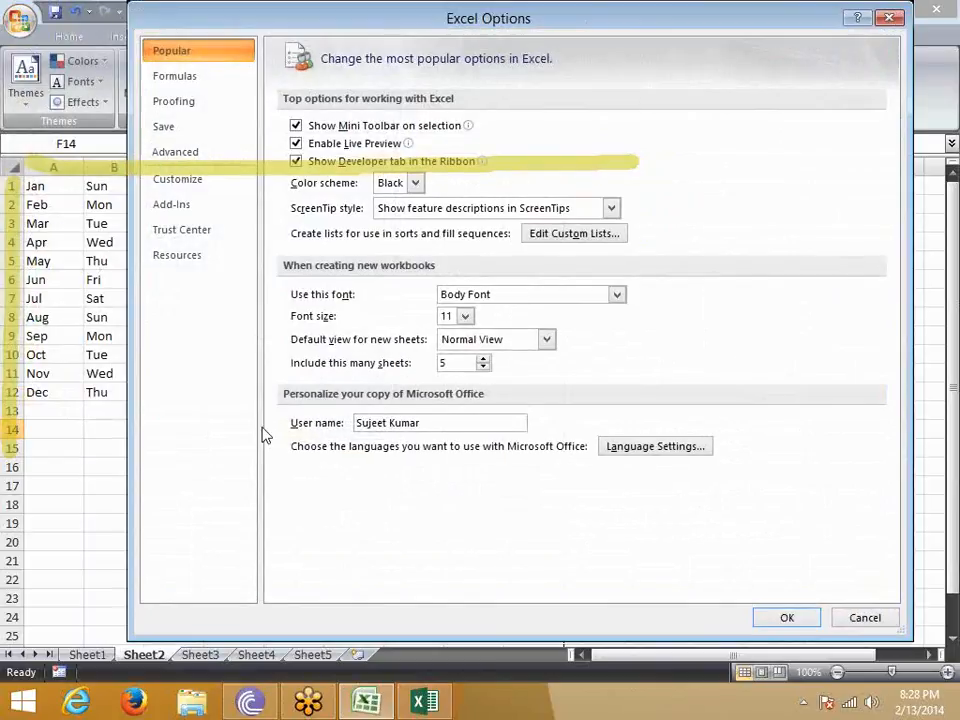
{"action": "left_click", "coordinate": [184, 106]}
{"action": "left_click", "coordinate": [196, 82]}
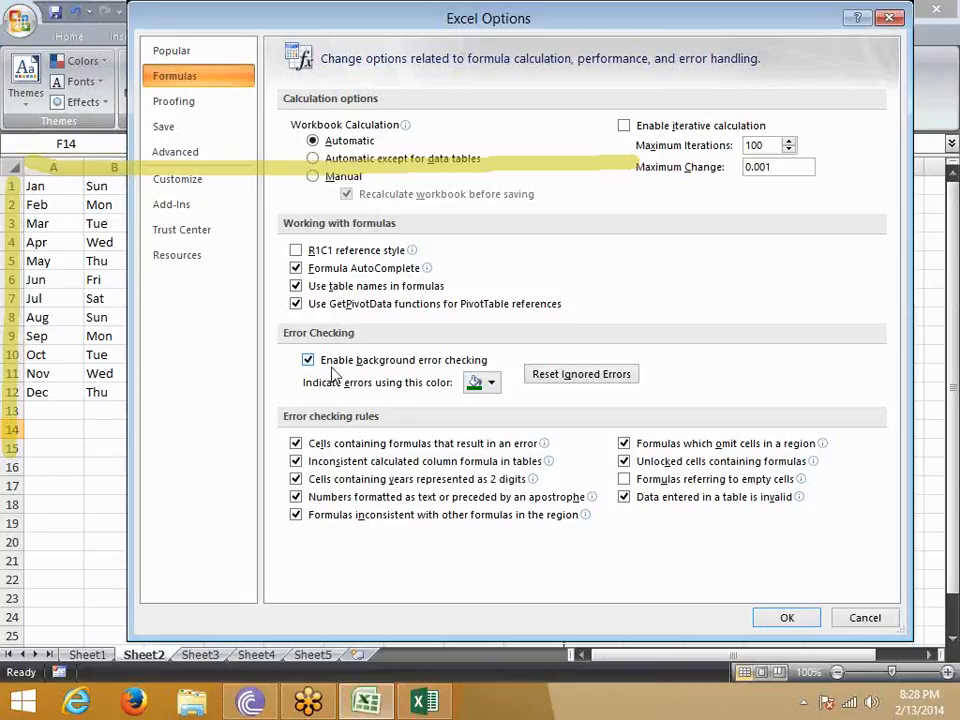
{"action": "mouse_move", "coordinate": [449, 147]}
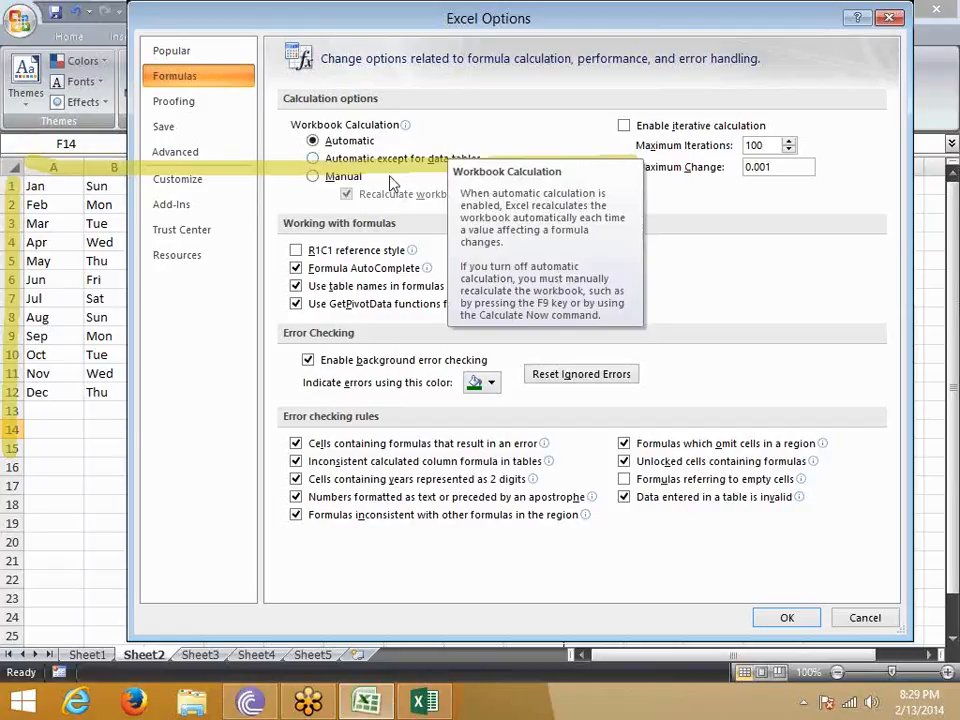
- Look up the replacement entry for DS in the AutoCorrect options of the proofing settings
{"action": "left_click", "coordinate": [169, 106]}
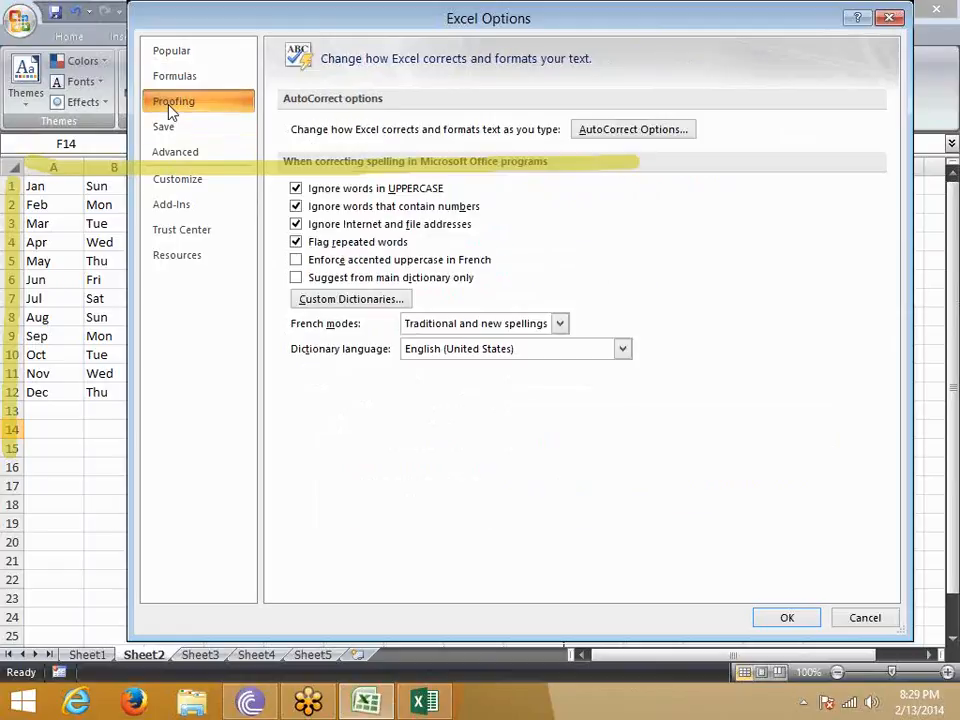
{"action": "left_click", "coordinate": [651, 131]}
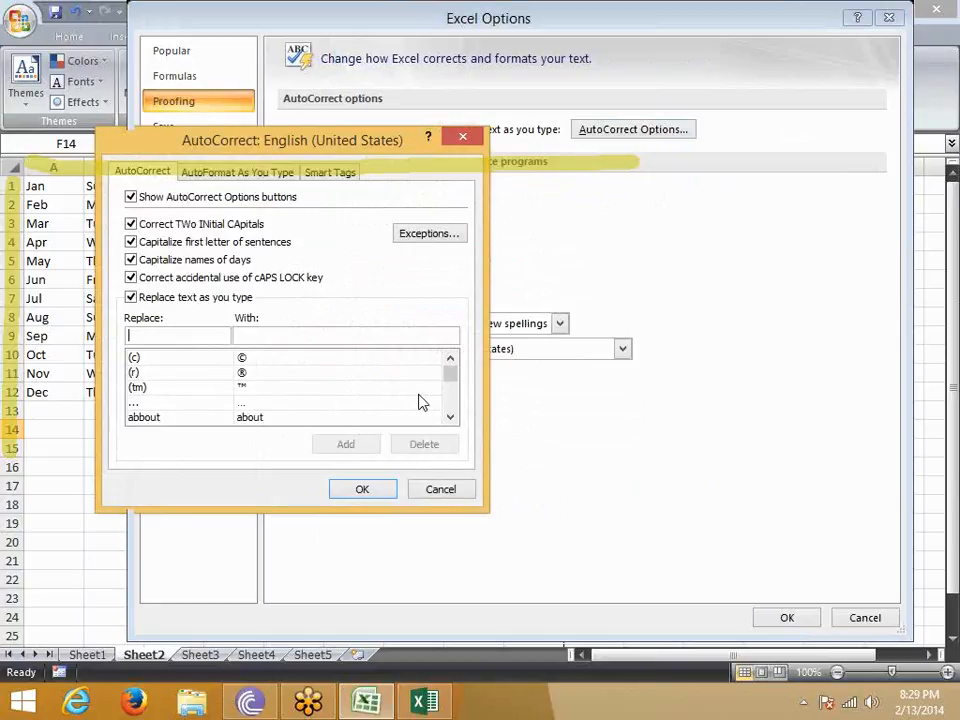
{"action": "left_click_drag", "start_coordinate": [261, 139], "coordinate": [470, 76]}
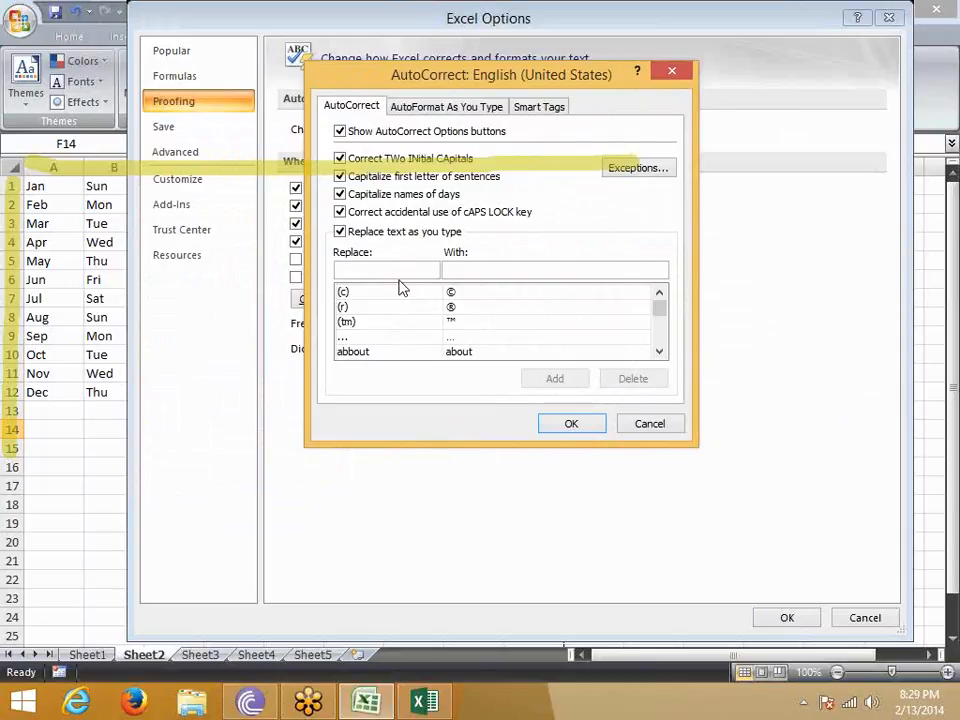
{"action": "type", "text": "DS"}
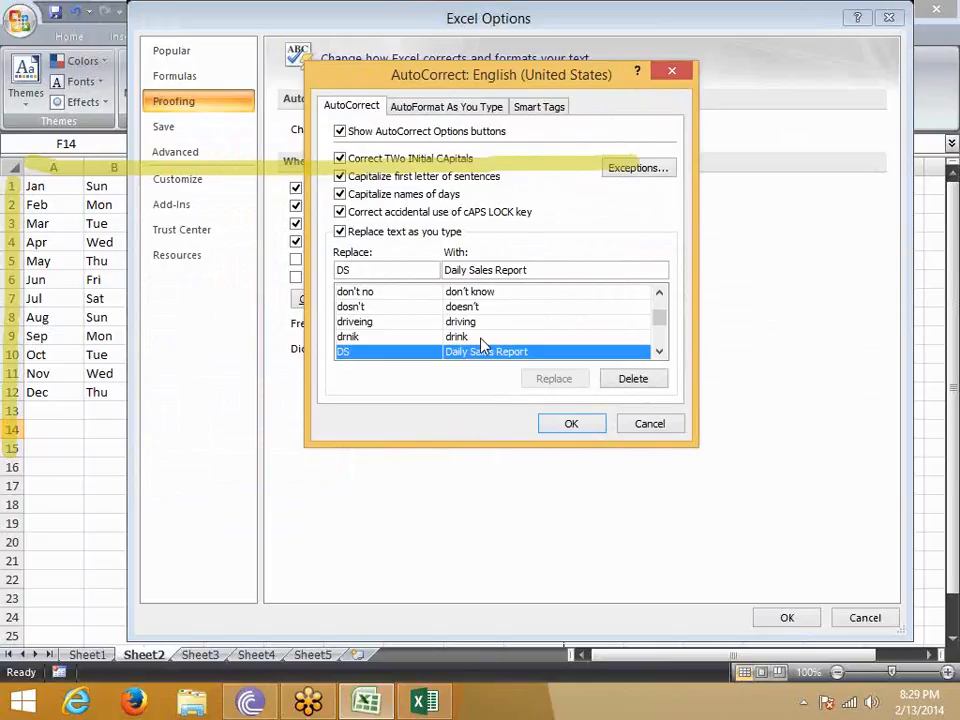
- Turn on automatic replacement of internet and network paths with hyperlinks and apply the Excel options
{"action": "left_click", "coordinate": [476, 104]}
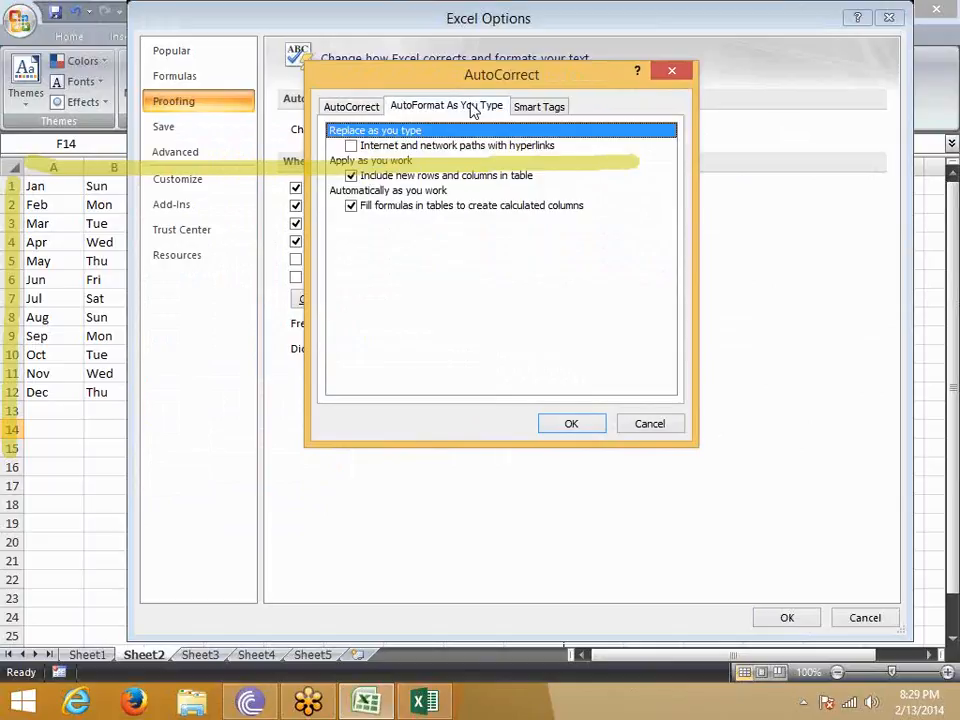
{"action": "left_click", "coordinate": [352, 146]}
{"action": "left_click", "coordinate": [570, 424]}
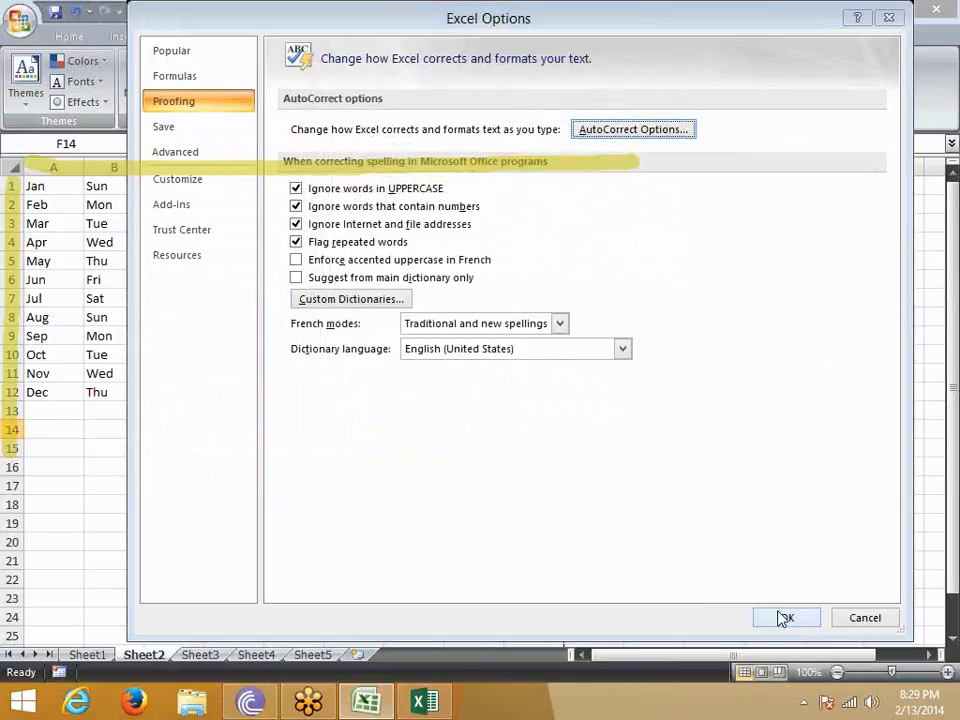
{"action": "left_click", "coordinate": [786, 617]}
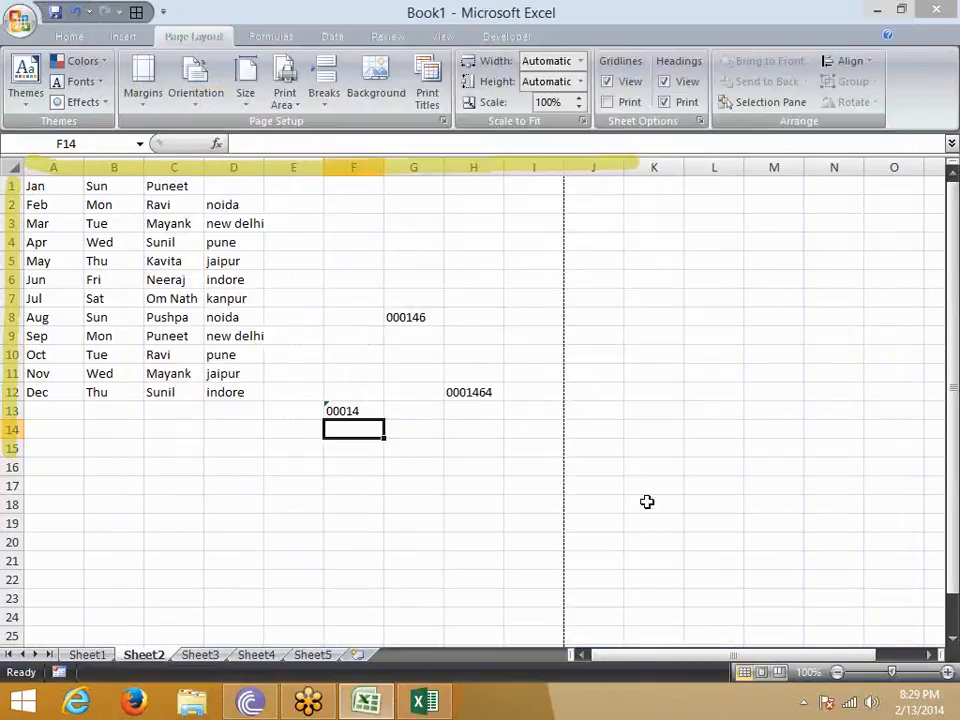
{"action": "left_click", "coordinate": [268, 503]}
{"action": "type", "text": "www"}
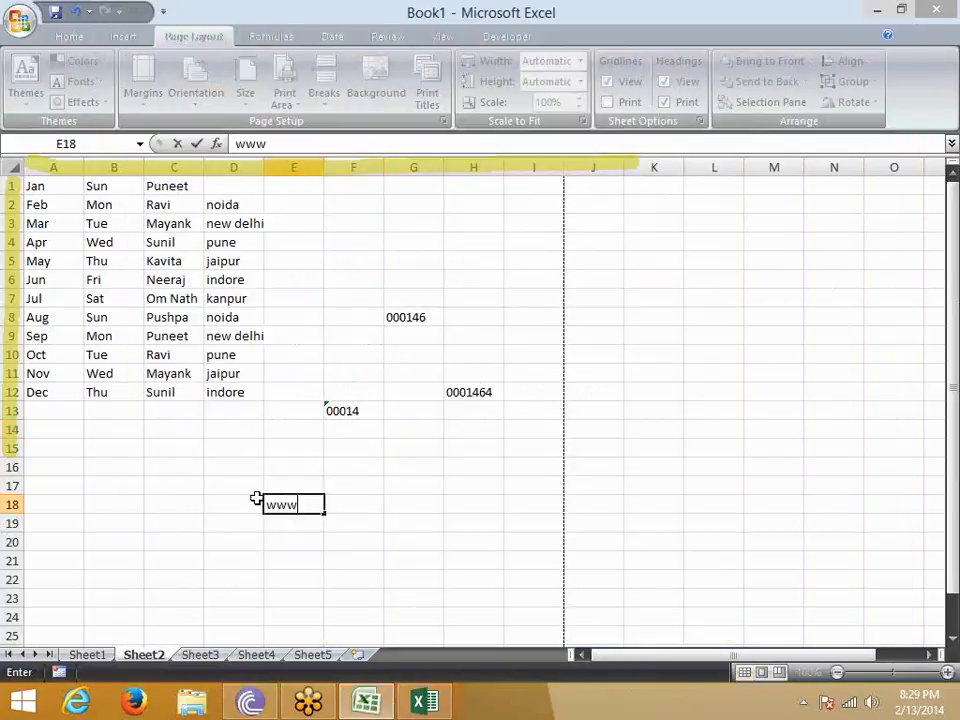
{"action": "type", "text": ".google"}
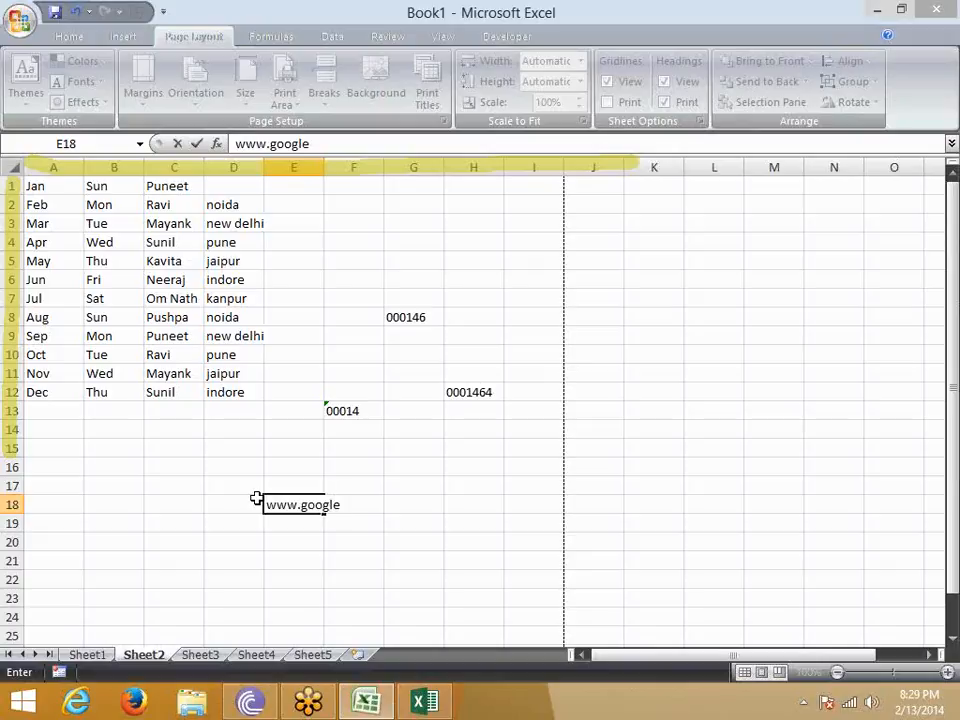
{"action": "type", "text": ".com"}
{"action": "key", "text": "Return"}
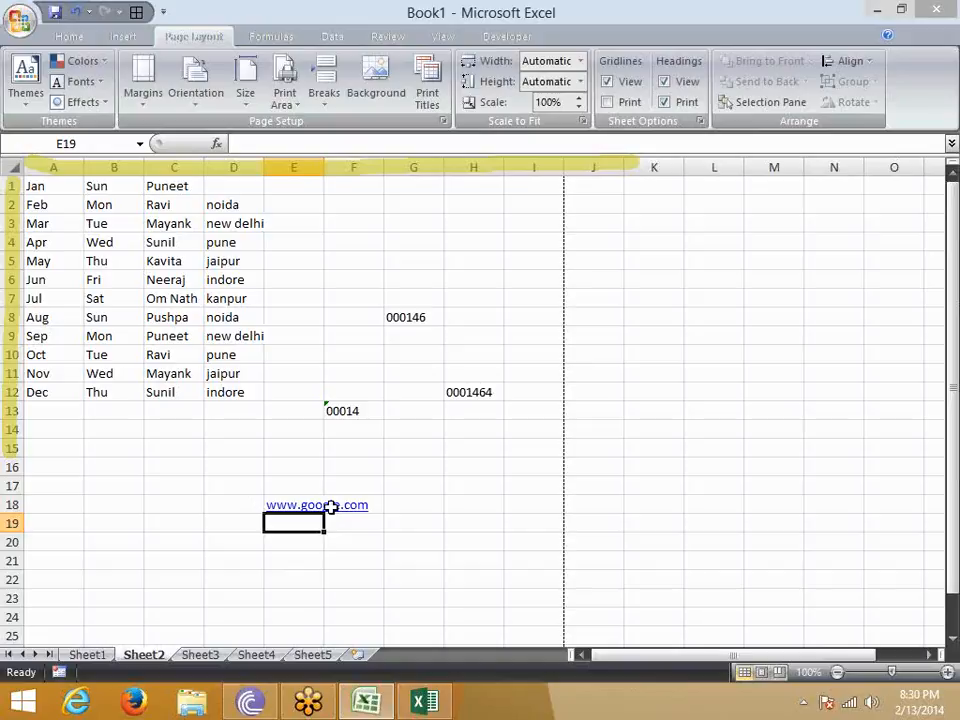
- Fill the web address in E18 down to E26, undo the fill and select H17
{"action": "key", "text": "Up"}
{"action": "key", "text": "shift+Down"}
{"action": "key", "text": "shift+Down"}
{"action": "key", "text": "shift+Down"}
{"action": "key", "text": "shift+Down"}
{"action": "key", "text": "shift+Down"}
{"action": "key", "text": "shift+Down"}
{"action": "key", "text": "shift+Down"}
{"action": "key", "text": "shift+Down"}
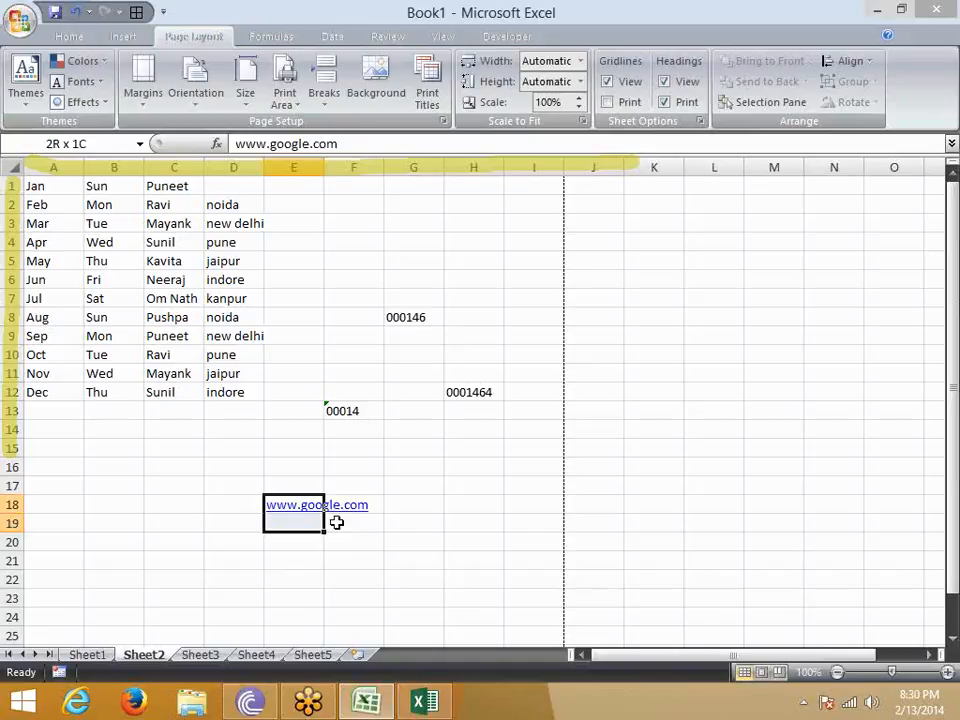
{"action": "key", "text": "ctrl+d"}
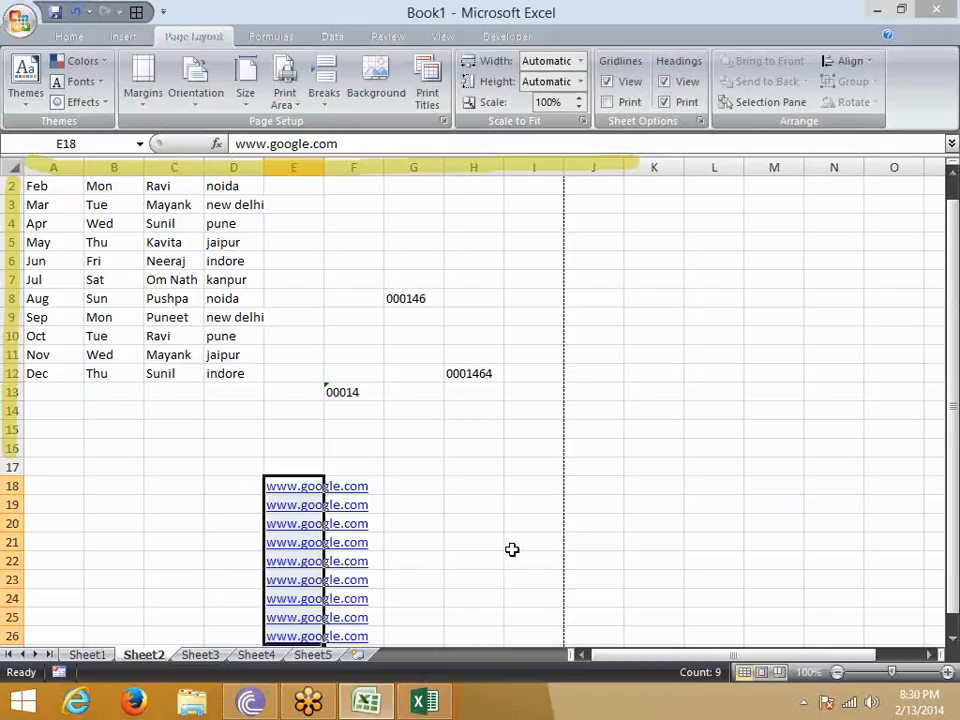
{"action": "key", "text": "ctrl+z"}
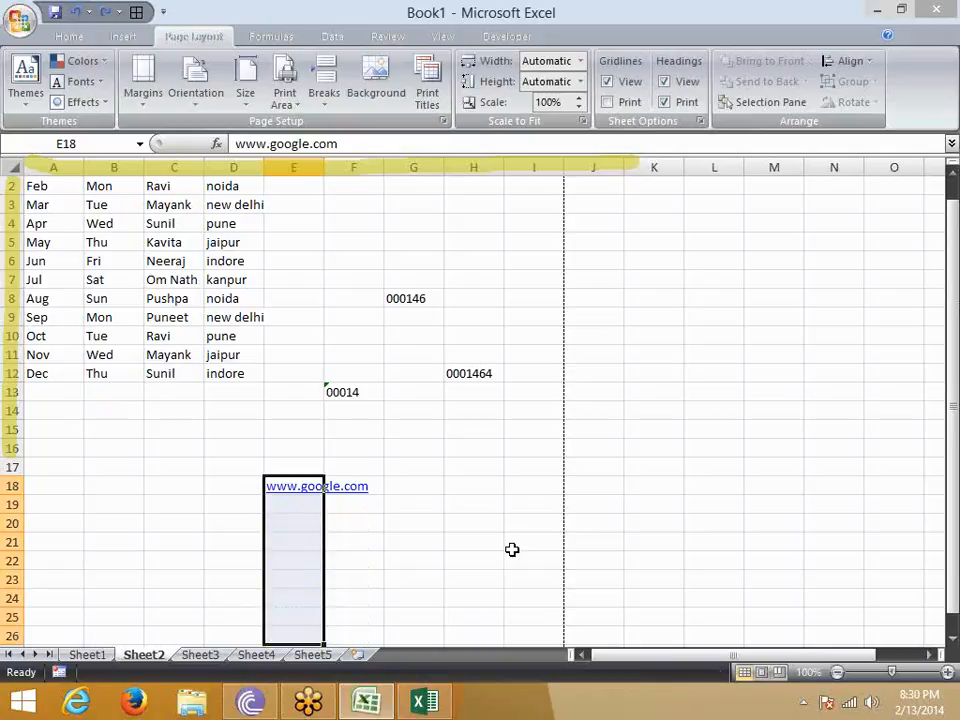
{"action": "left_click", "coordinate": [488, 468]}
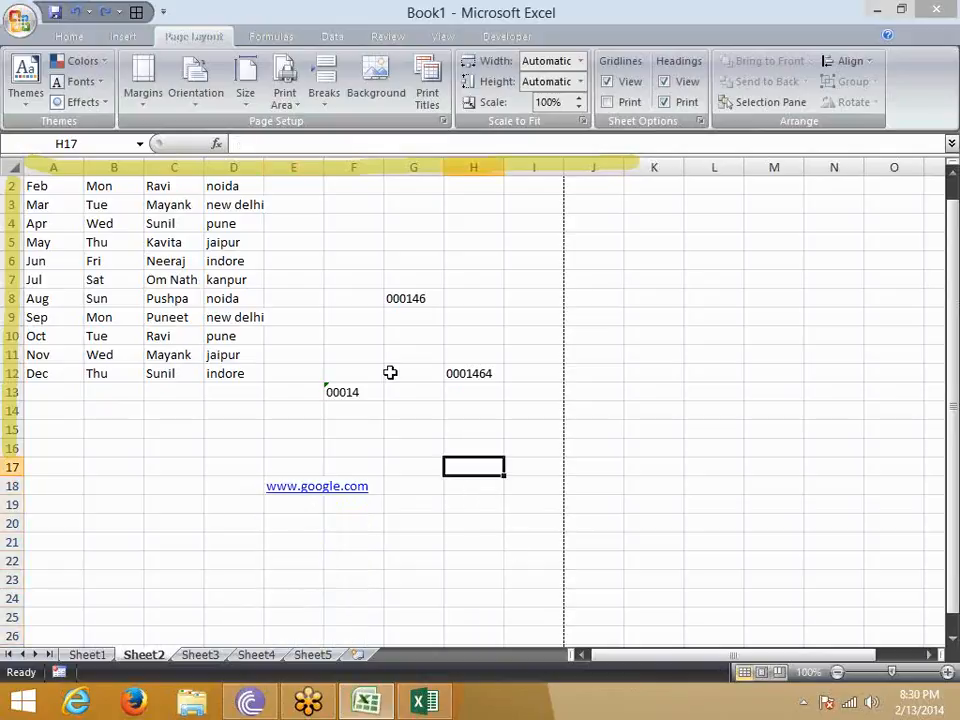
- Turn off automatic replacement of internet and network paths with hyperlinks in the AutoCorrect options and apply the change
{"action": "left_click", "coordinate": [14, 24]}
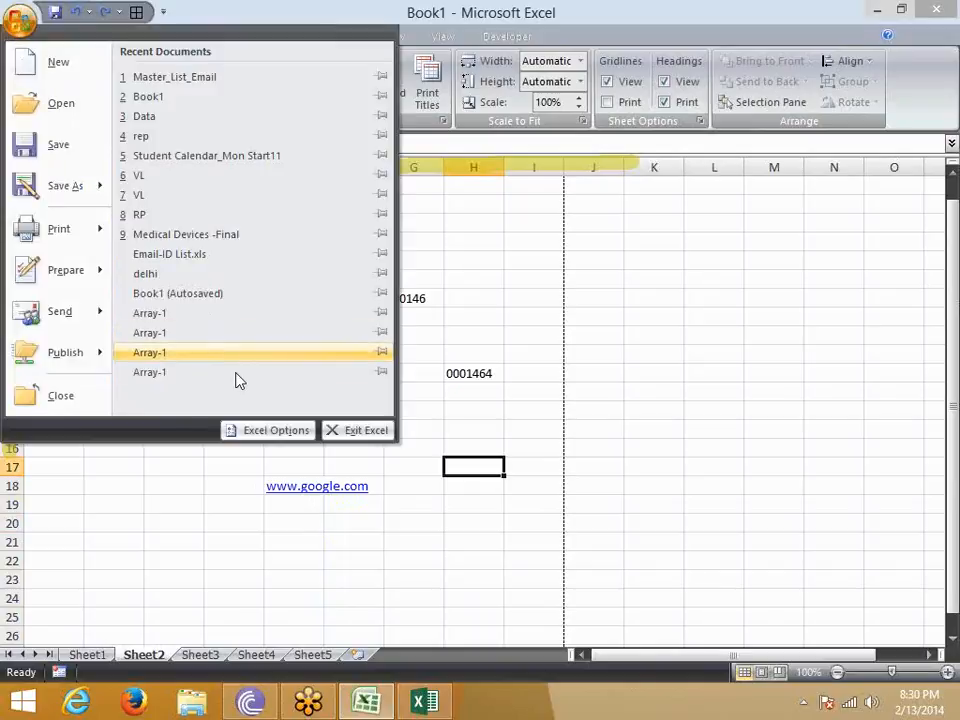
{"action": "left_click", "coordinate": [259, 432]}
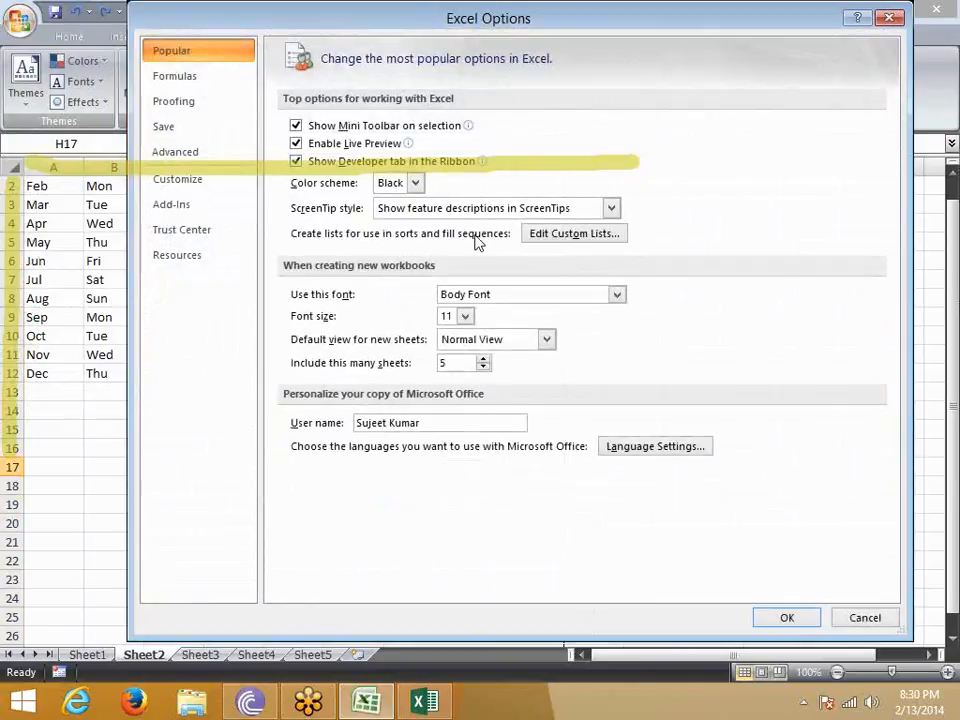
{"action": "left_click", "coordinate": [177, 104]}
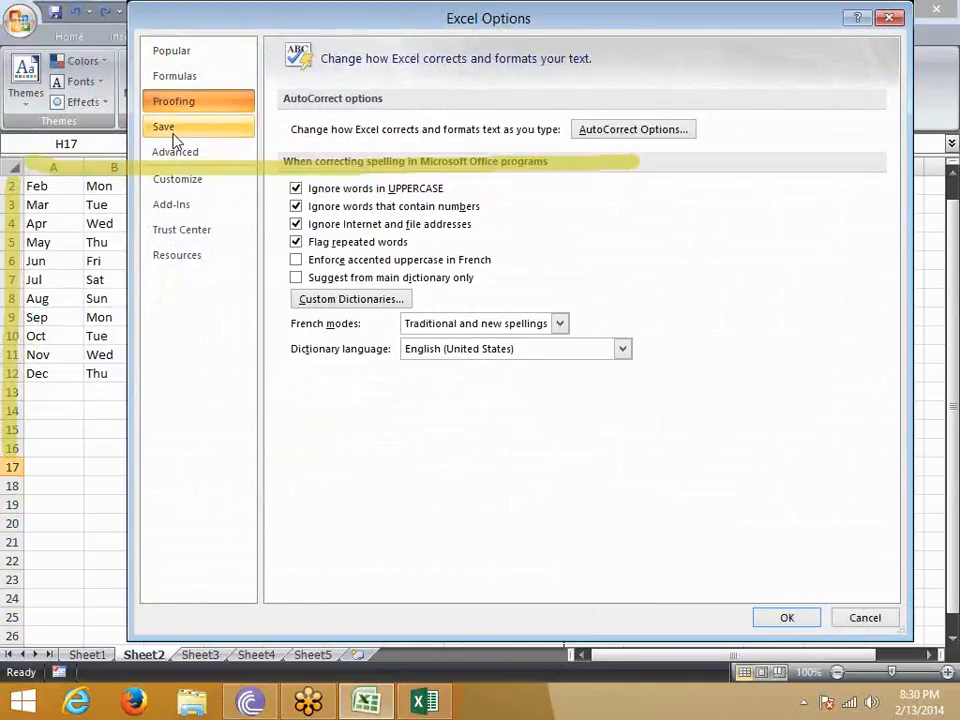
{"action": "left_click", "coordinate": [616, 133]}
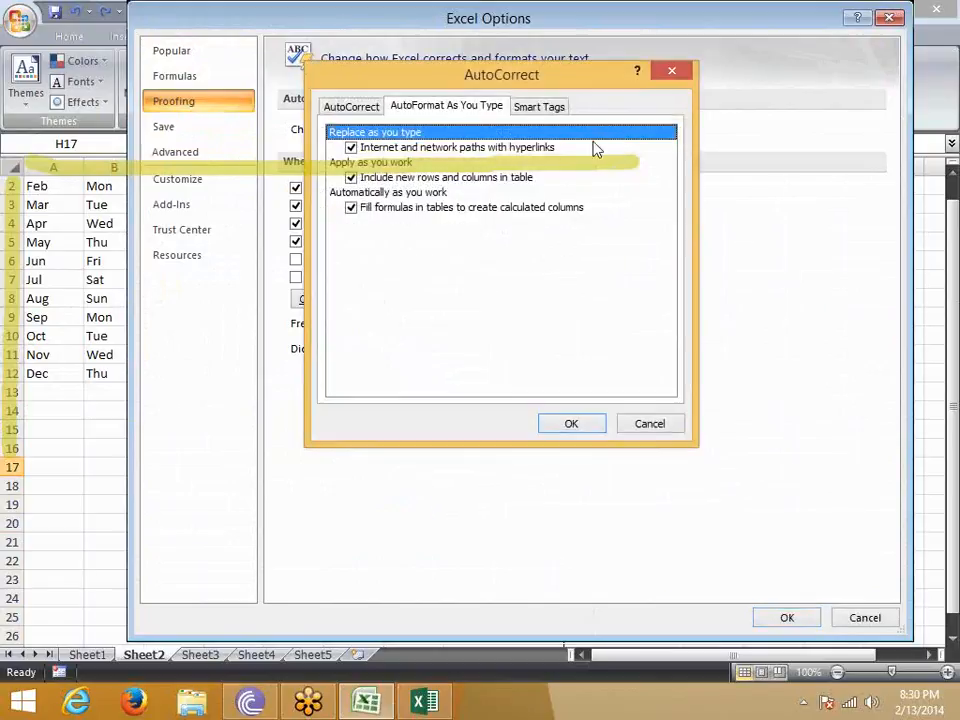
{"action": "left_click", "coordinate": [350, 148]}
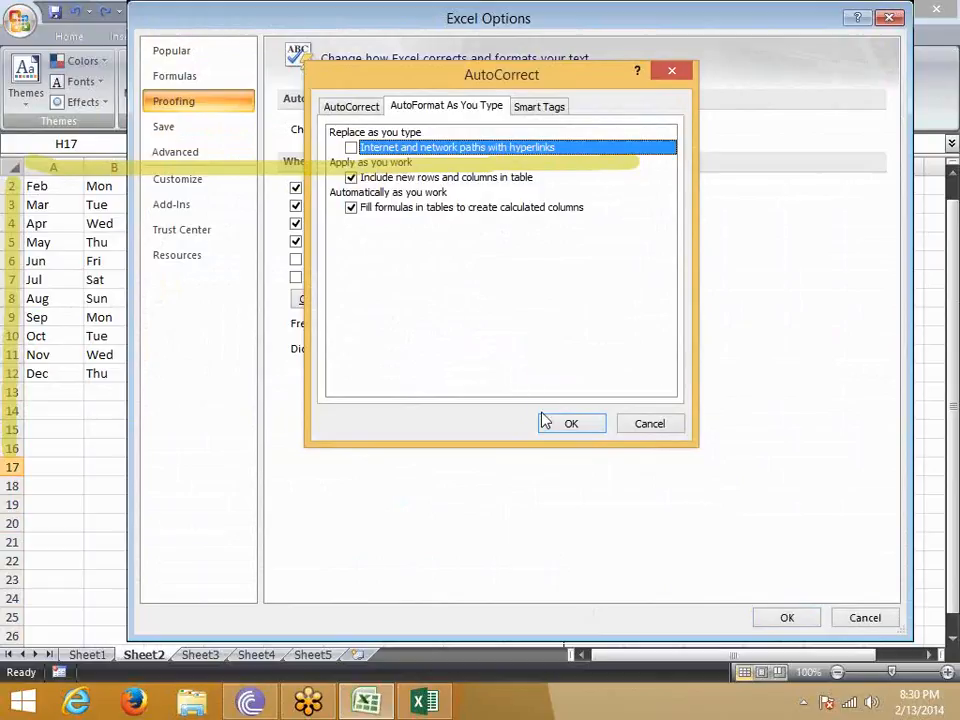
{"action": "left_click", "coordinate": [568, 425]}
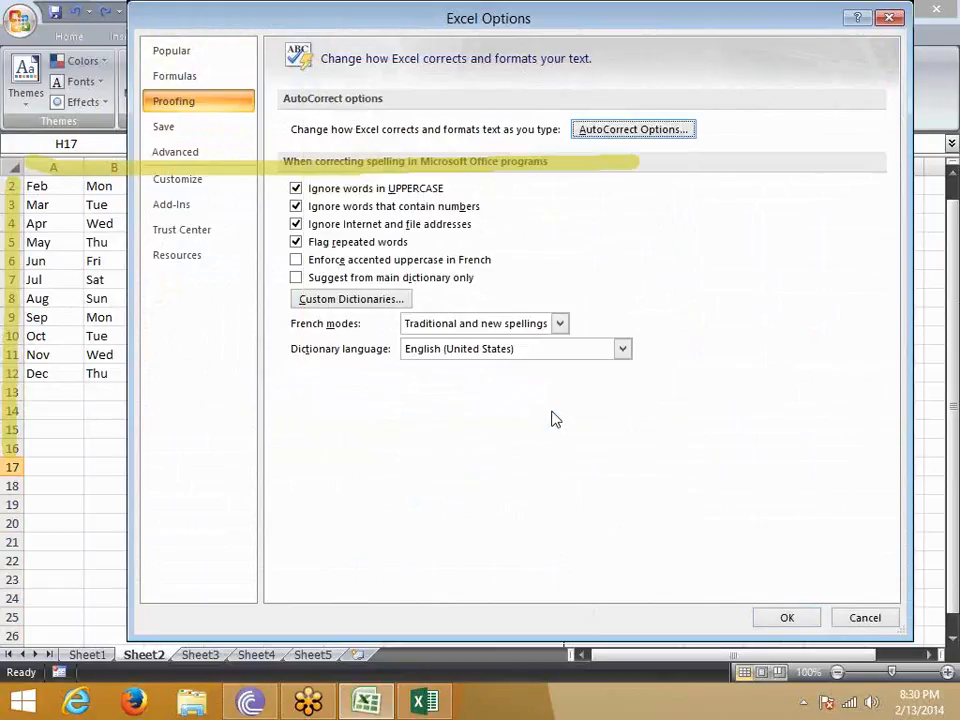
{"action": "left_click", "coordinate": [785, 618]}
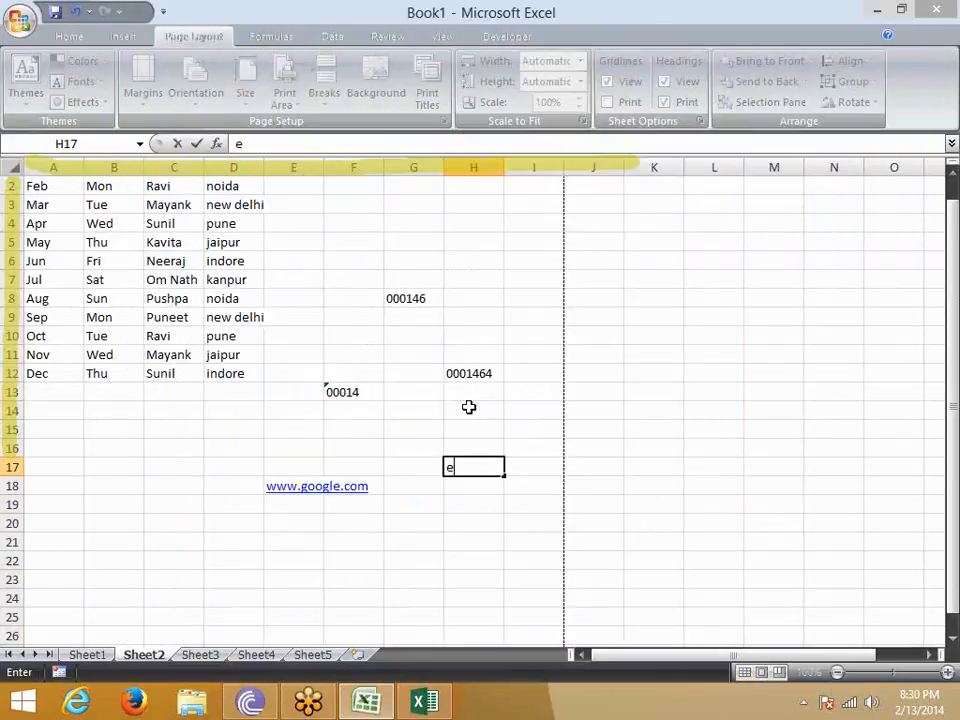
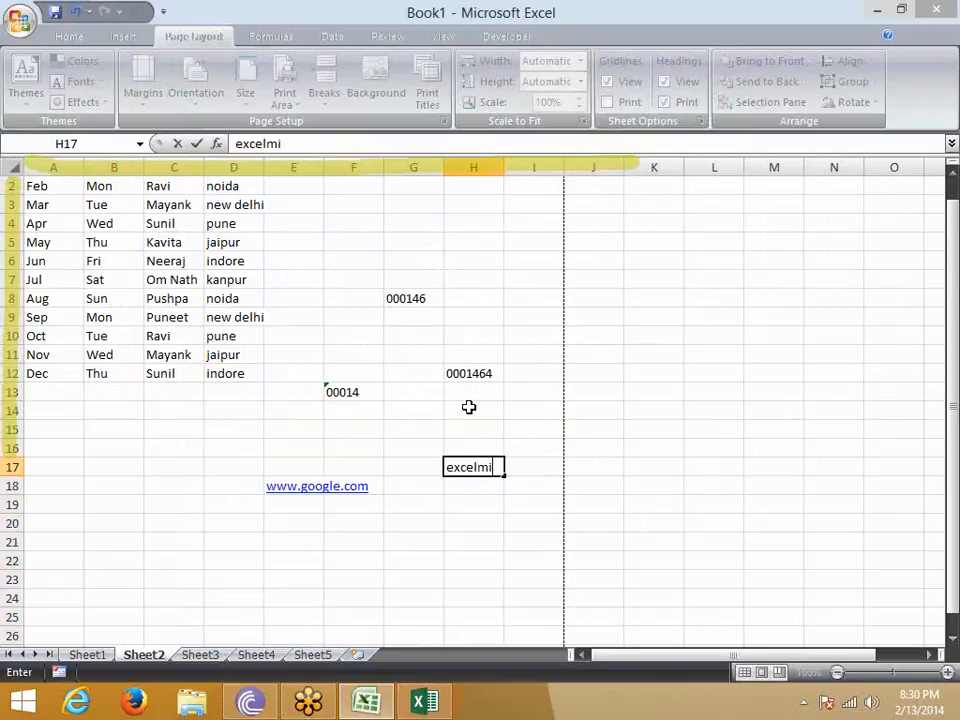
- Enter an e-mail address in H17 to test typing without automatic hyperlinks
{"action": "key", "text": "Return"}
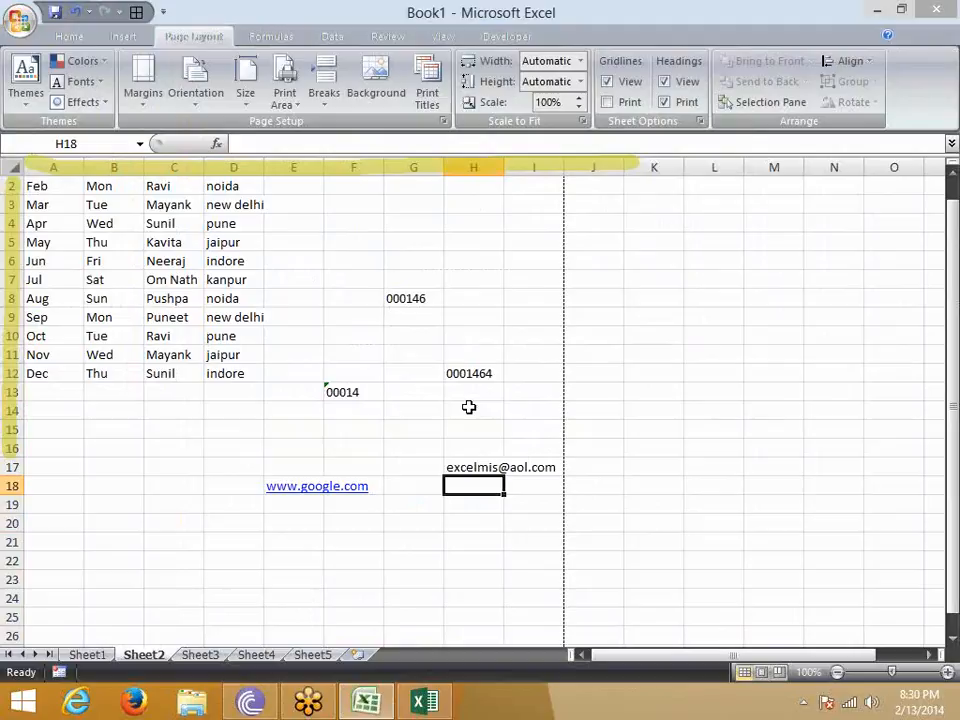
- Enter the misspelled word Boook in B18 and its uppercase form BOOOK in C18
{"action": "key", "text": "Left"}
{"action": "key", "text": "Left"}
{"action": "key", "text": "Left"}
{"action": "key", "text": "Left"}
{"action": "key", "text": "Left"}
{"action": "key", "text": "Left"}
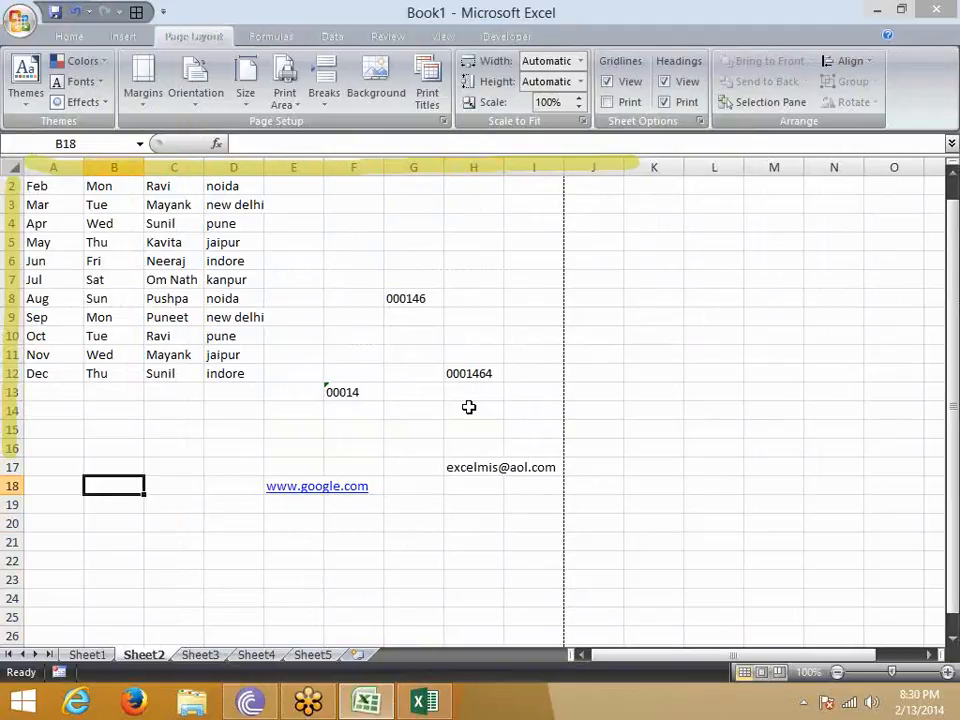
{"action": "type", "text": "Boook"}
{"action": "key", "text": "Return"}
{"action": "key", "text": "Up"}
{"action": "key", "text": "Right"}
{"action": "type", "text": "BOOO"}
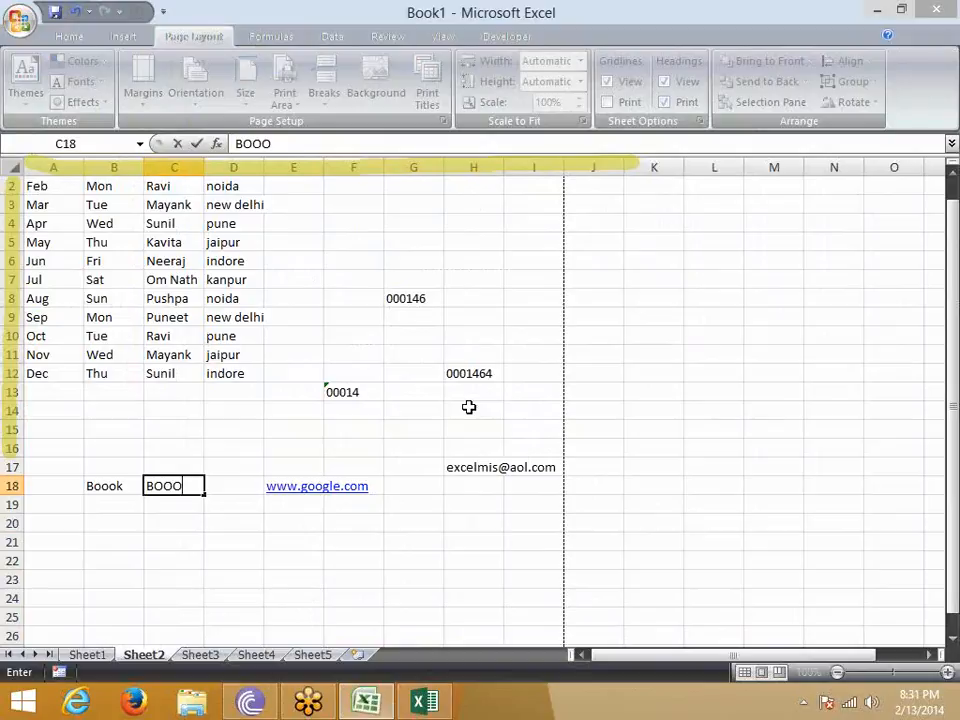
{"action": "type", "text": "K"}
{"action": "key", "text": "Return"}
{"action": "key", "text": "Up"}
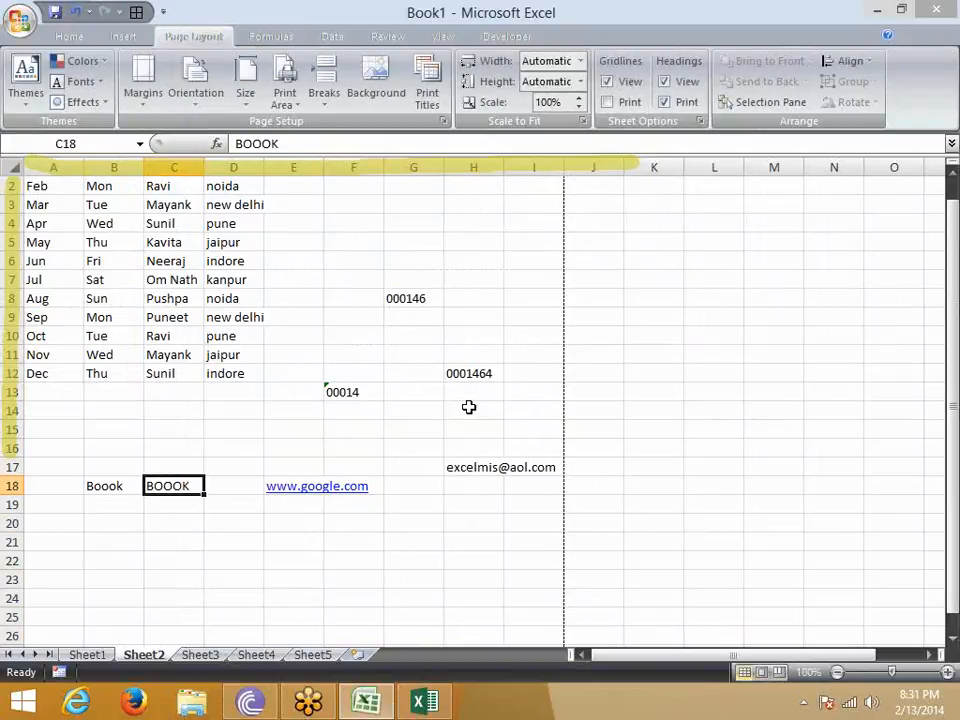
- Spell-check B18:B19 without accepting a correction, and run the same spelling check on C18:C19
{"action": "key", "text": "Left"}
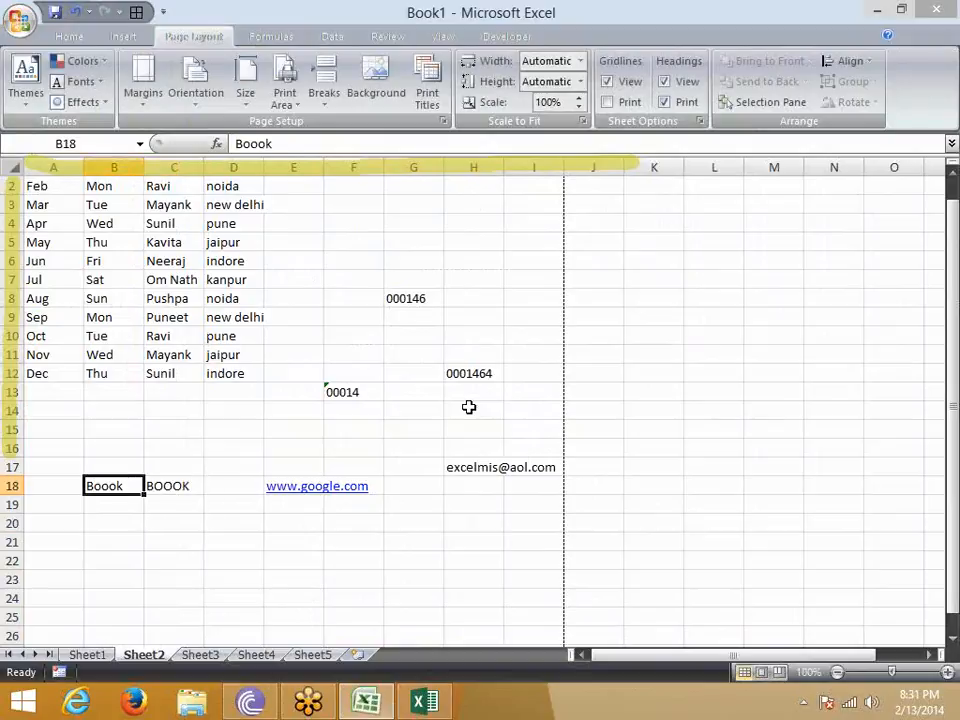
{"action": "key", "text": "shift+Down"}
{"action": "key", "text": "F7"}
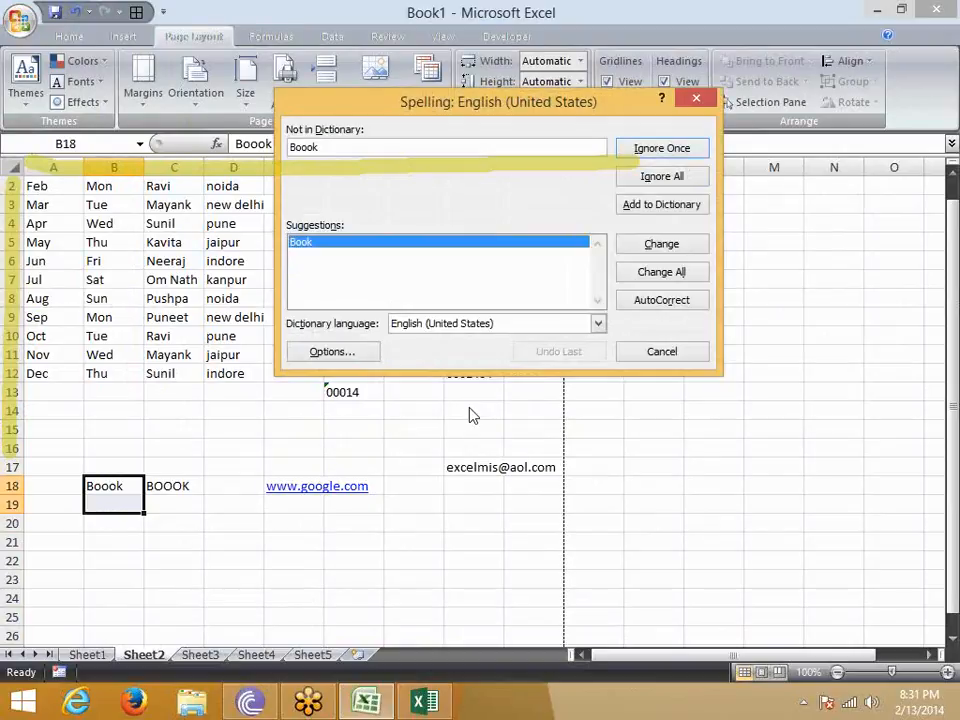
{"action": "key", "text": "Escape"}
{"action": "key", "text": "Right"}
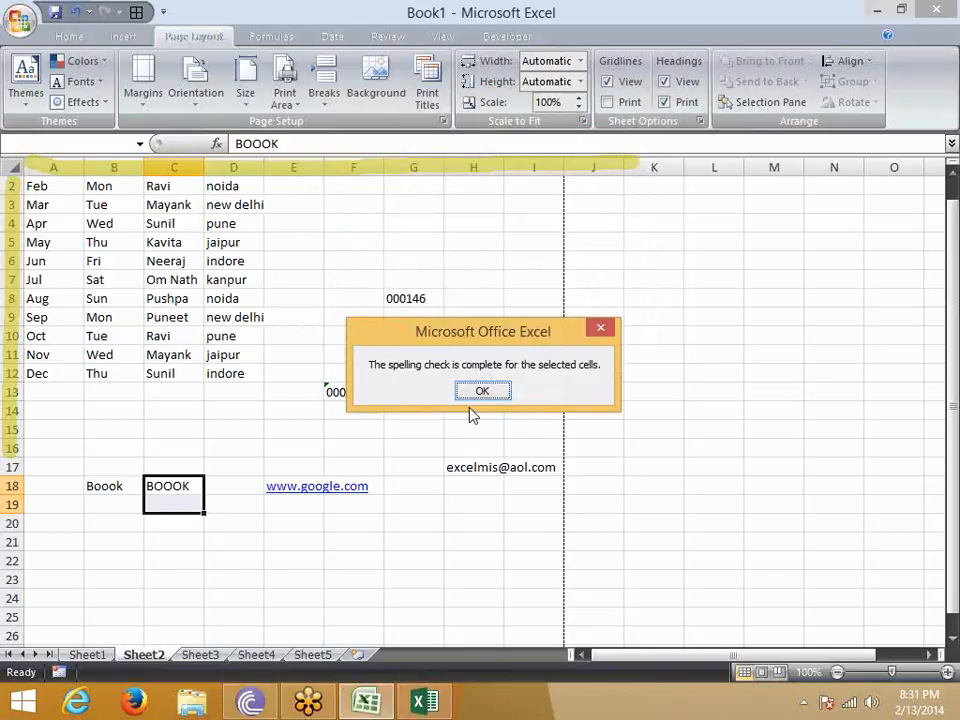
- Turn off ignoring words in UPPERCASE in the proofing options and spell-check C18:C19 again without accepting a correction
{"action": "left_click", "coordinate": [472, 395]}
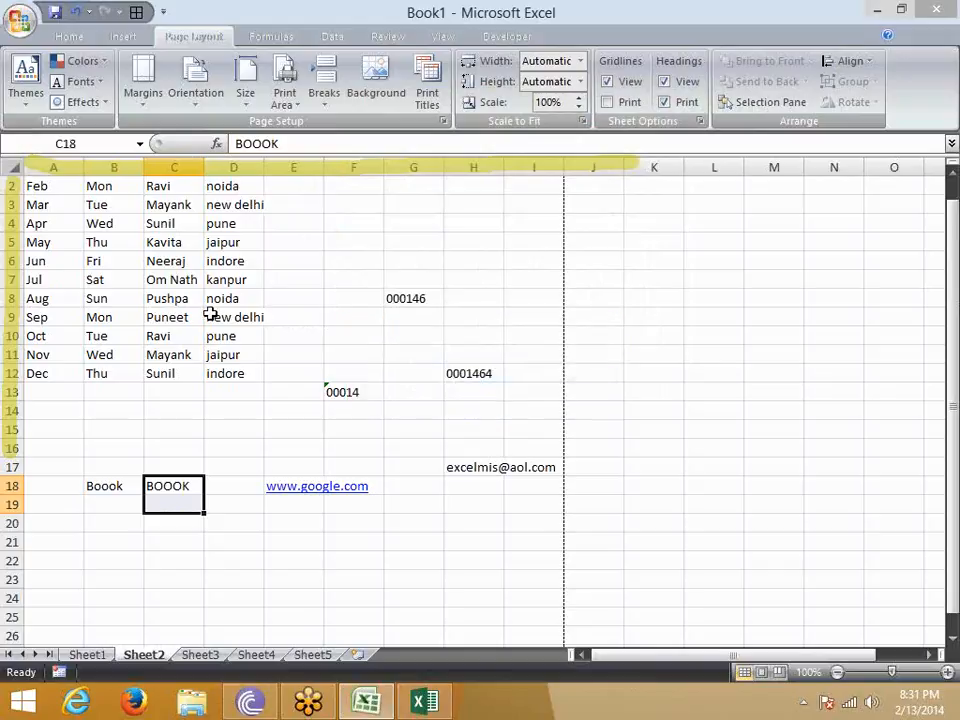
{"action": "left_click", "coordinate": [17, 37]}
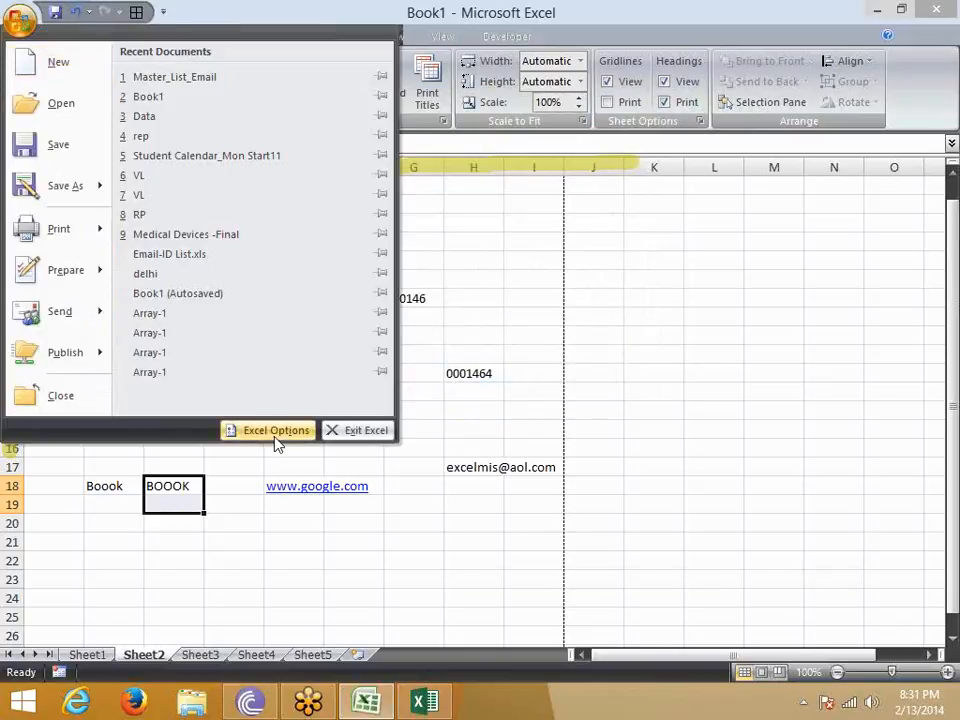
{"action": "left_click", "coordinate": [272, 433]}
{"action": "left_click", "coordinate": [178, 104]}
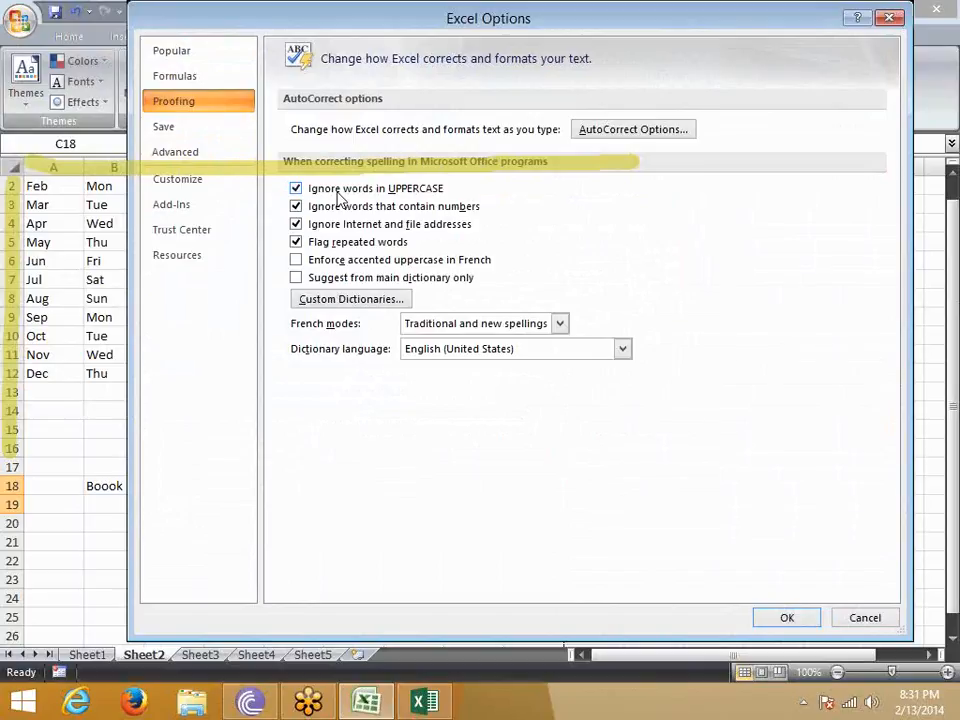
{"action": "left_click", "coordinate": [300, 188]}
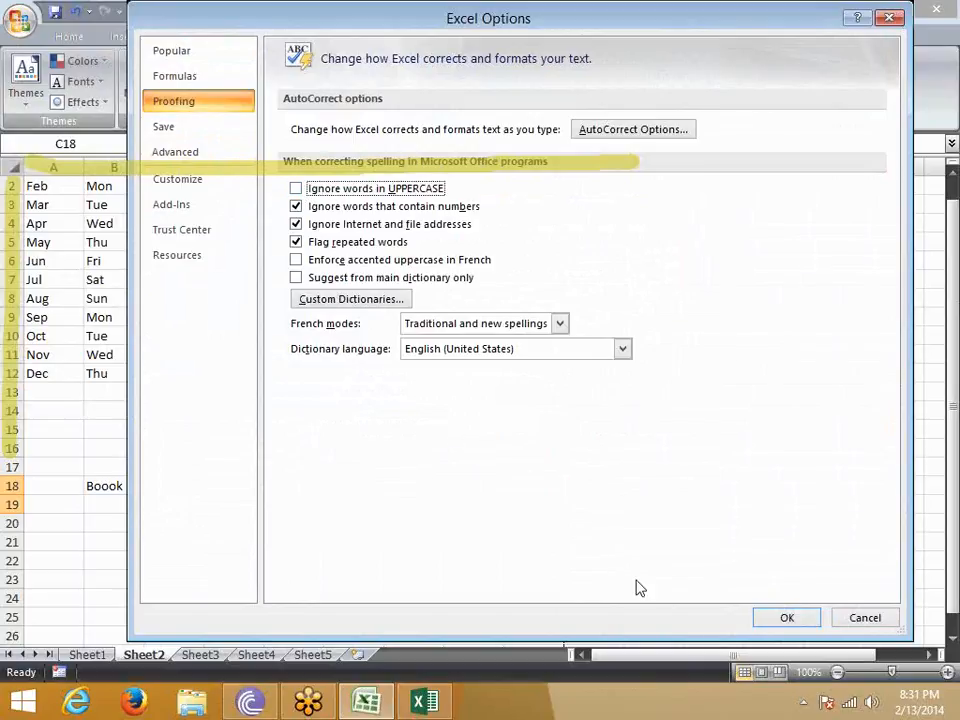
{"action": "left_click", "coordinate": [758, 625]}
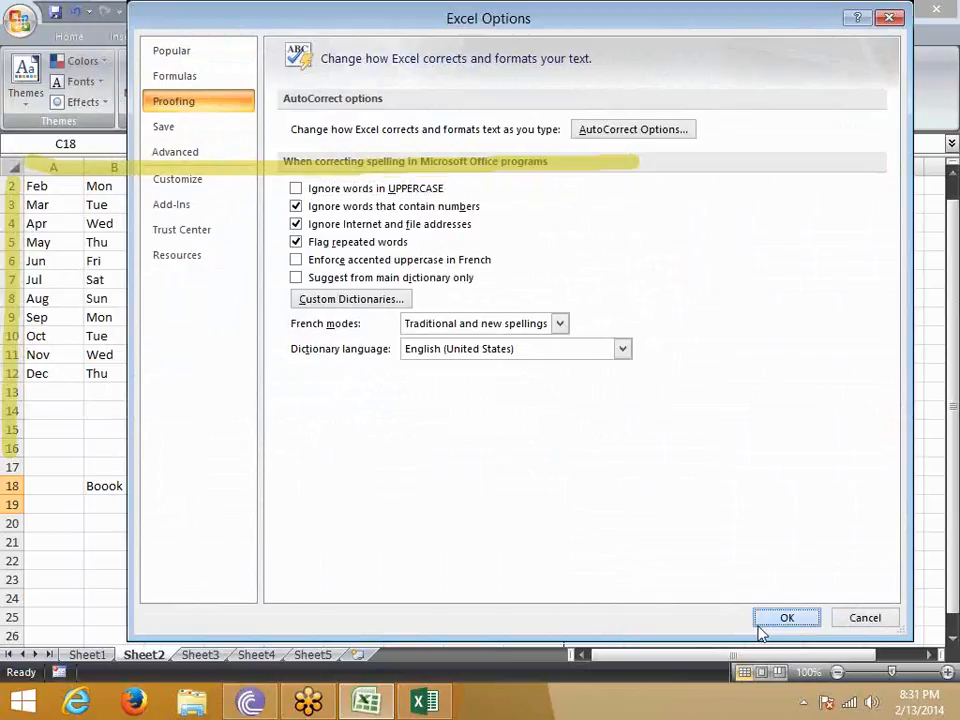
{"action": "key", "text": "F7"}
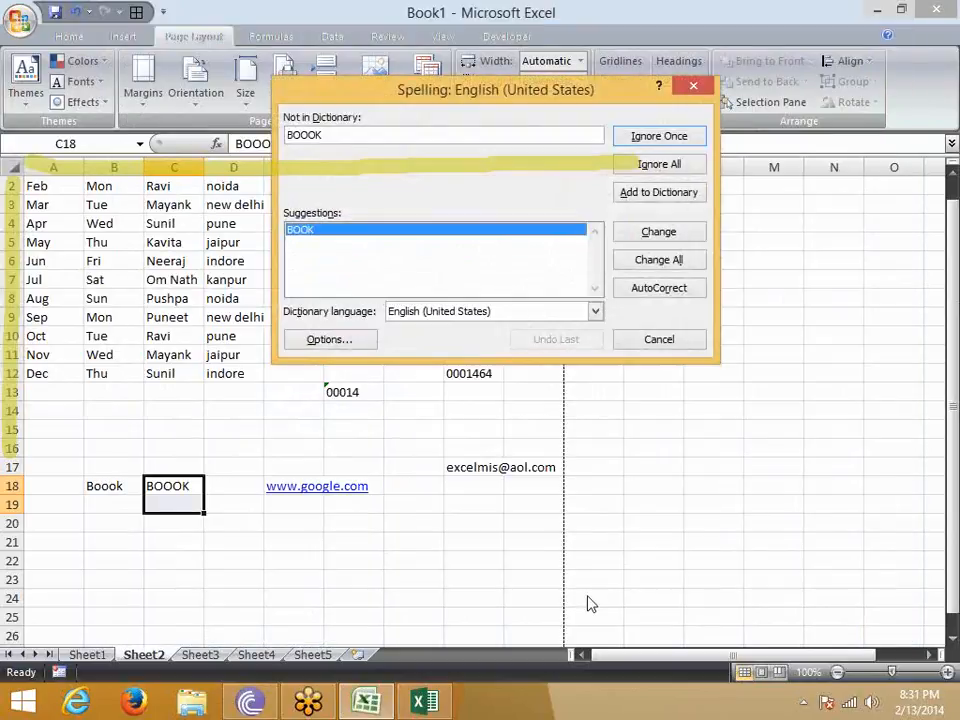
{"action": "key", "text": "Escape"}
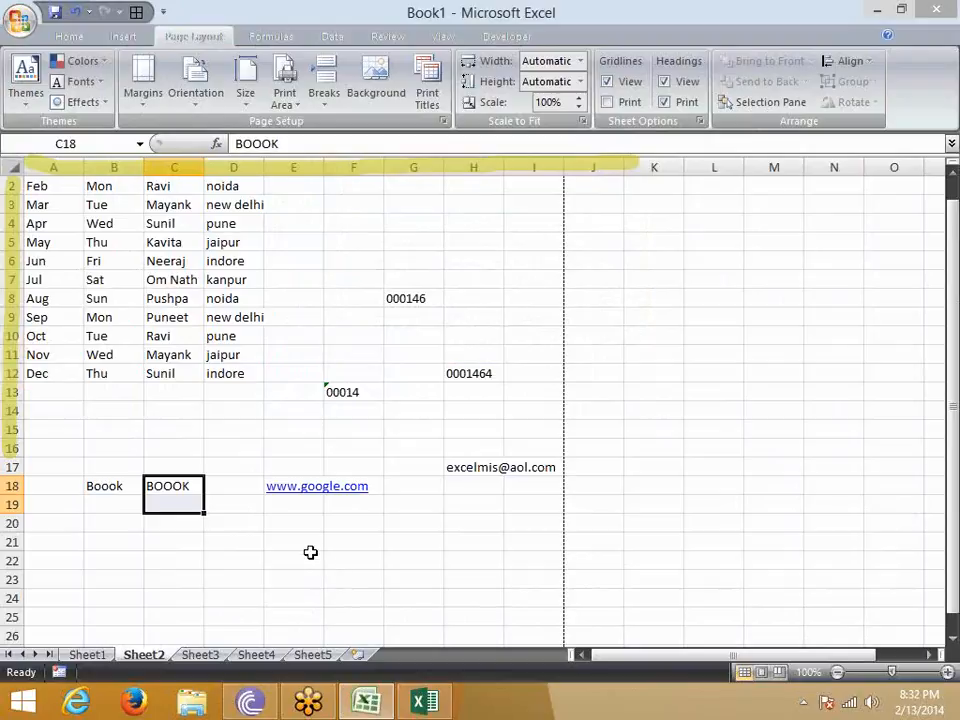
- Review the workbook saving options, including the default file format, AutoRecover interval and default file location, without changing them
{"action": "left_click", "coordinate": [20, 22]}
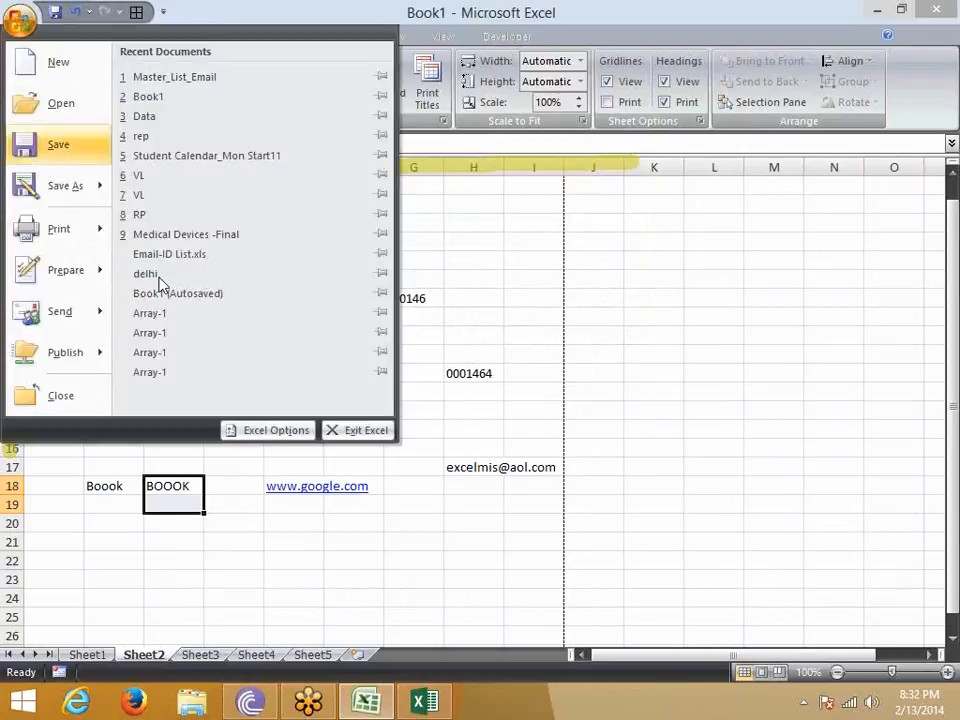
{"action": "left_click", "coordinate": [296, 434]}
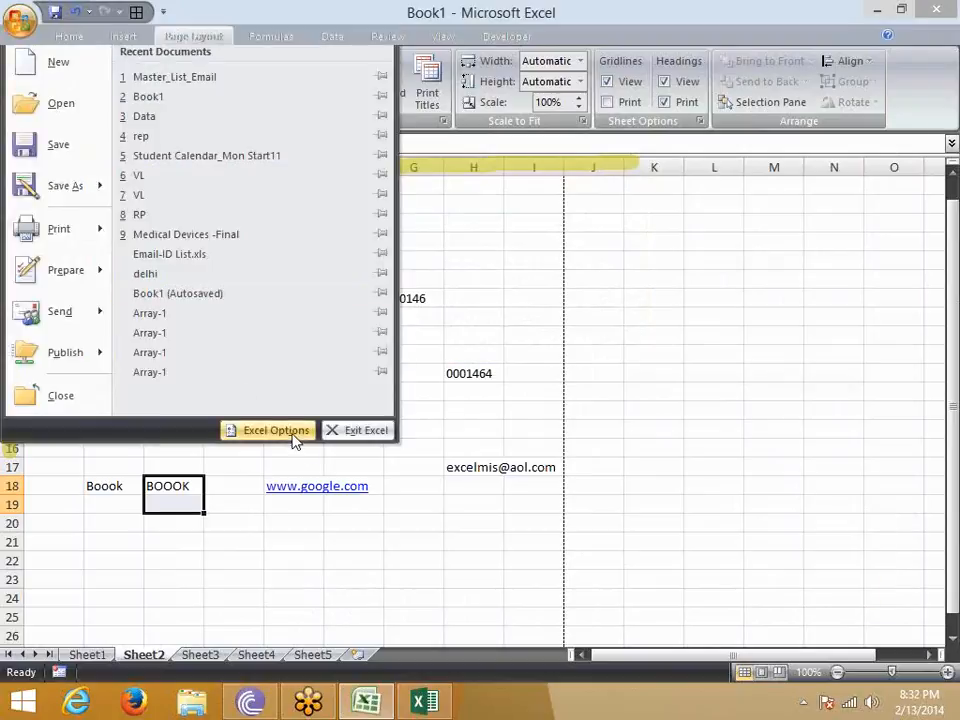
{"action": "left_click", "coordinate": [168, 134]}
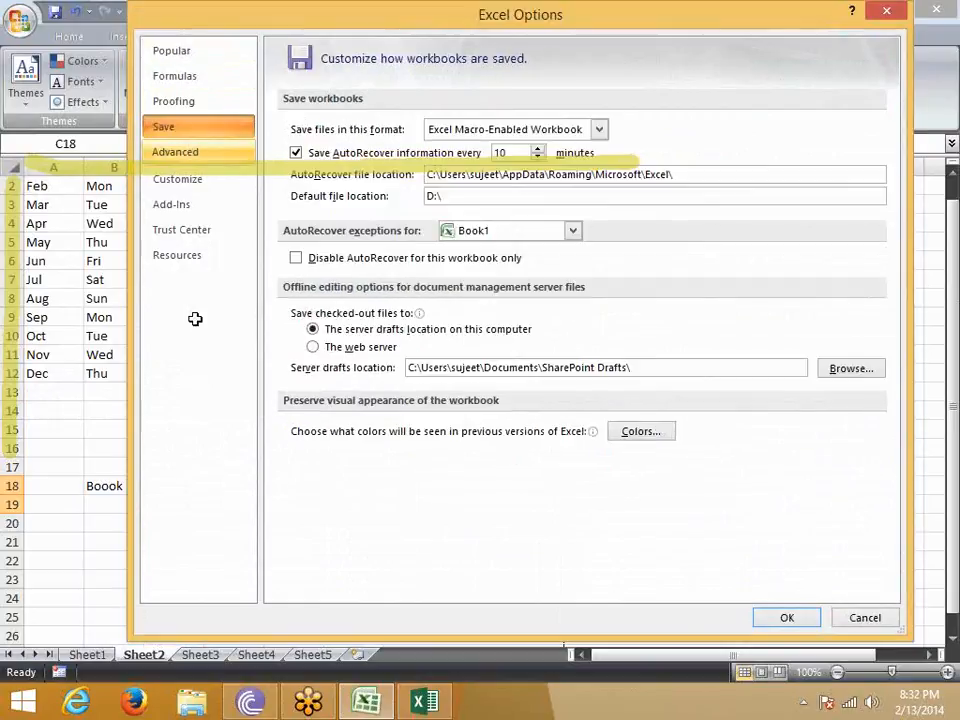
{"action": "key", "text": "Escape"}
- Start saving Book1 under Save As with the Excel Workbook file type and the Documents folder as its location
{"action": "key", "text": "F12"}
{"action": "left_click", "coordinate": [347, 401]}
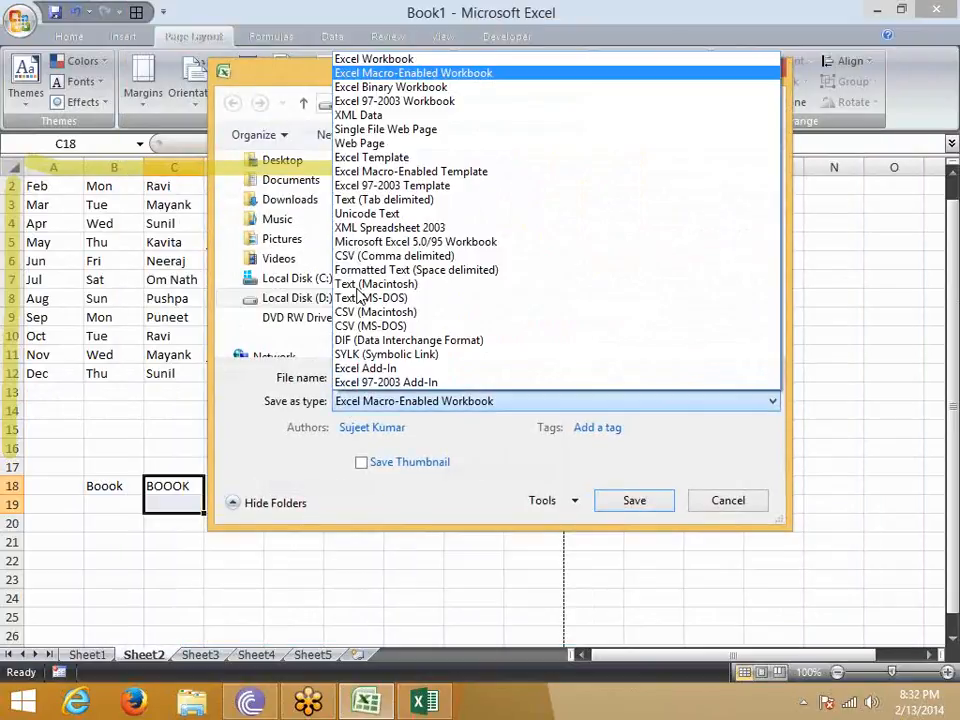
{"action": "left_click", "coordinate": [367, 62]}
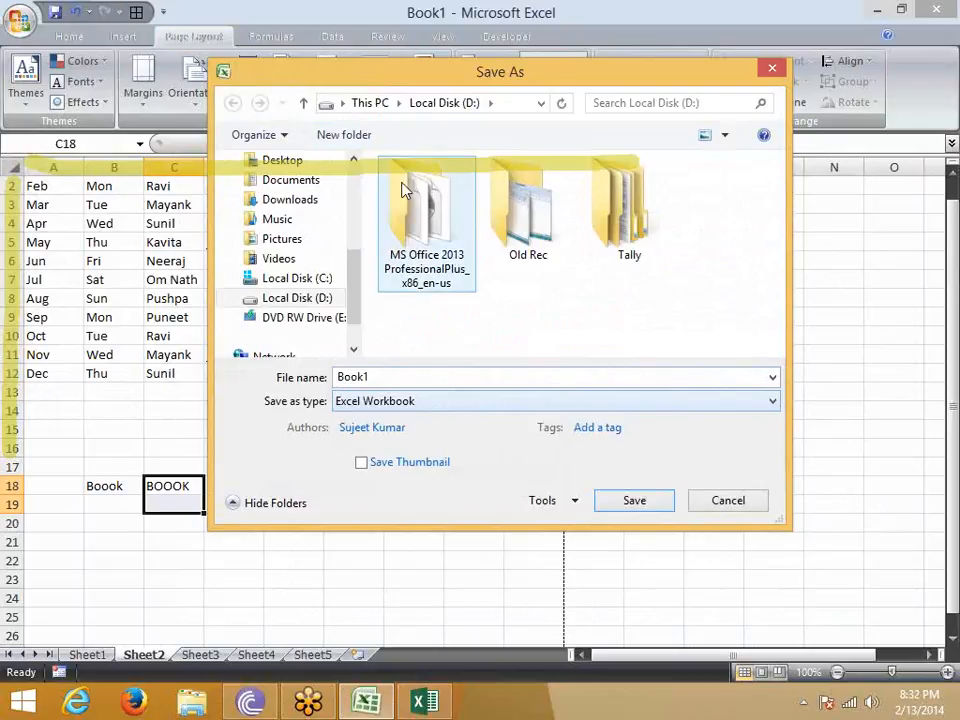
{"action": "left_click", "coordinate": [290, 184]}
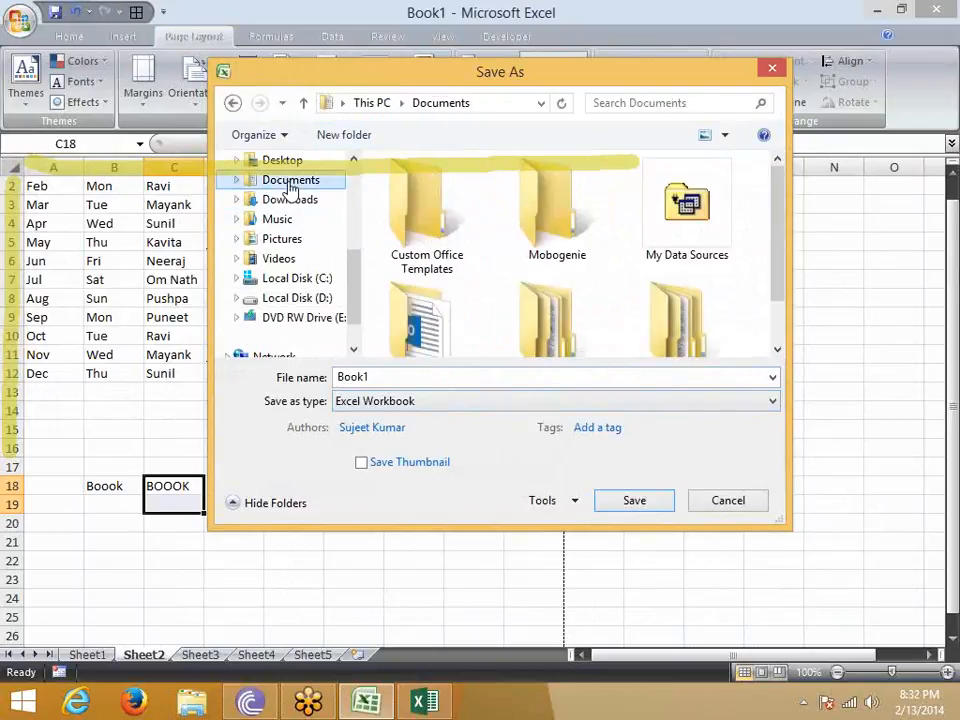
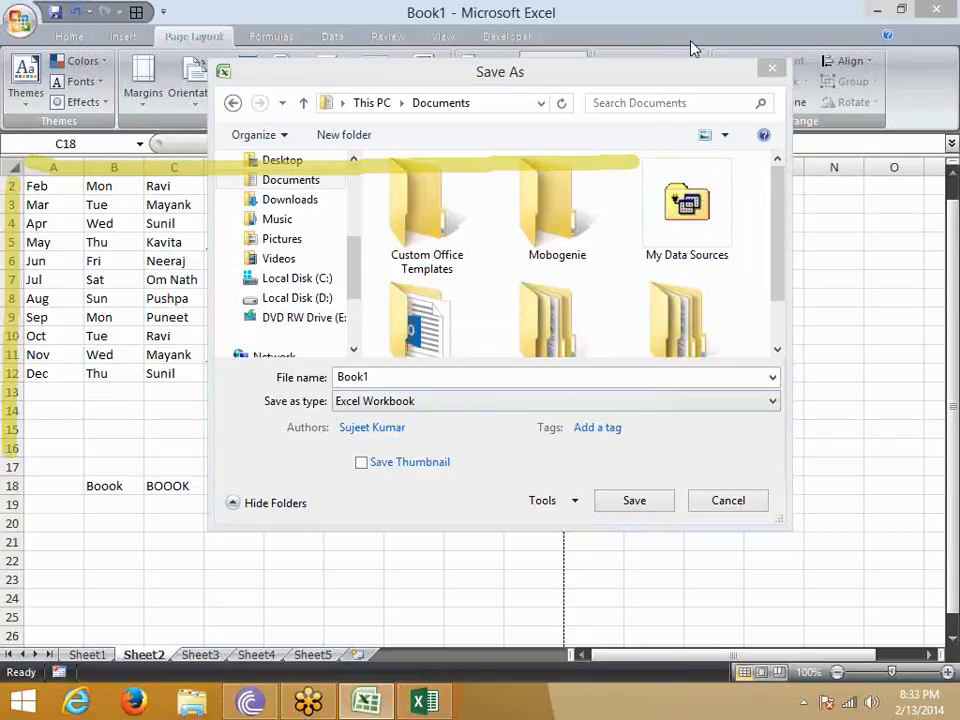
- Review the Save As file types, cancel saving Book1, and examine the default file format and default file location in the saving options
{"action": "left_click", "coordinate": [378, 410]}
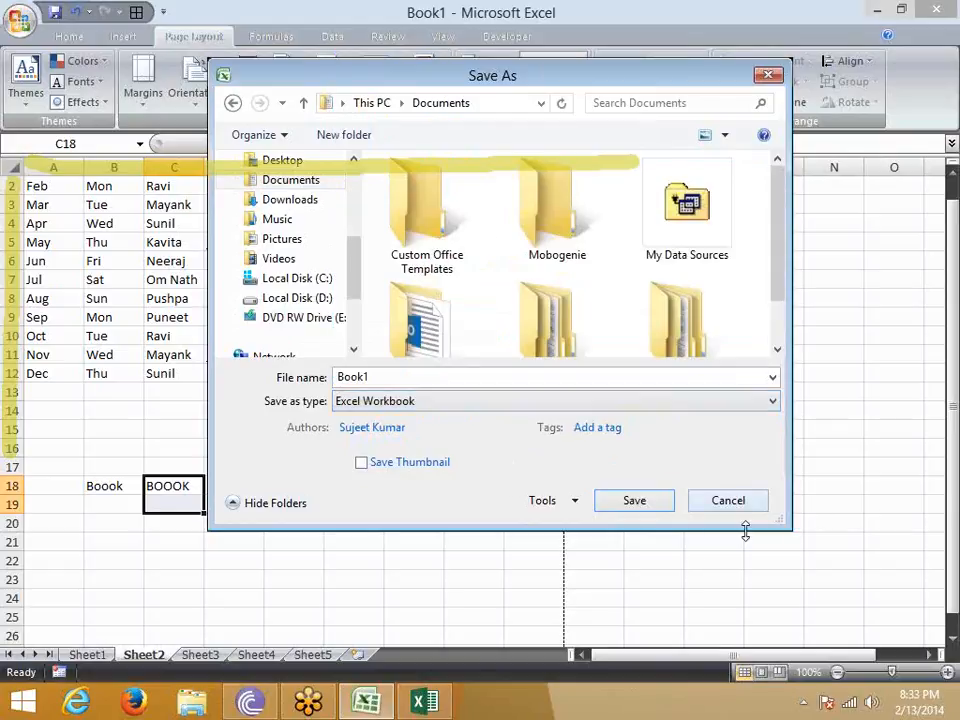
{"action": "left_click", "coordinate": [733, 503]}
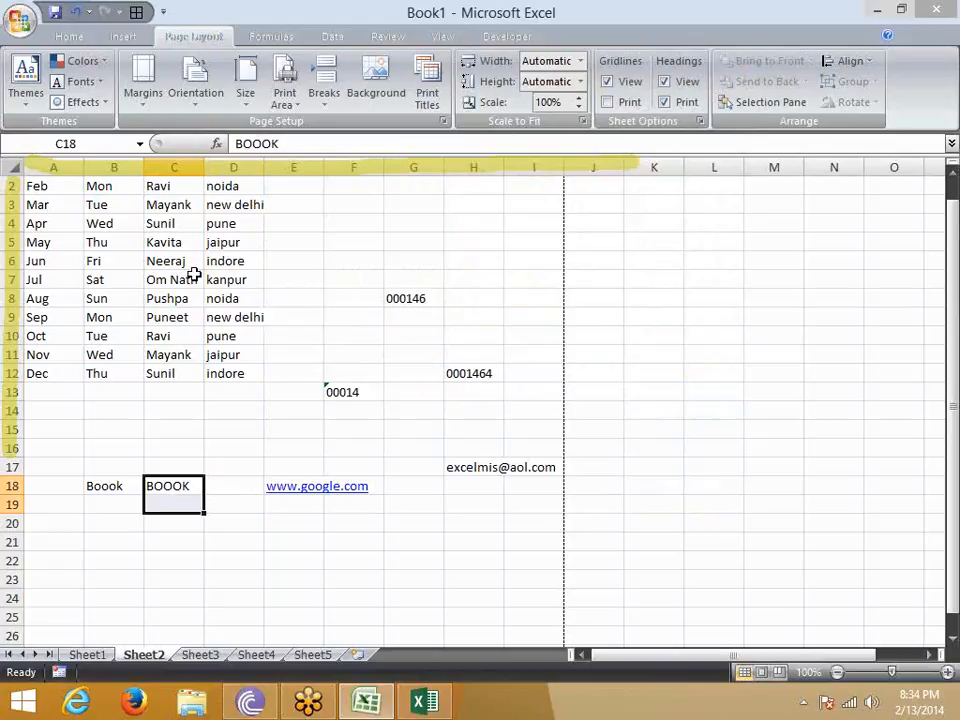
{"action": "left_click", "coordinate": [19, 20]}
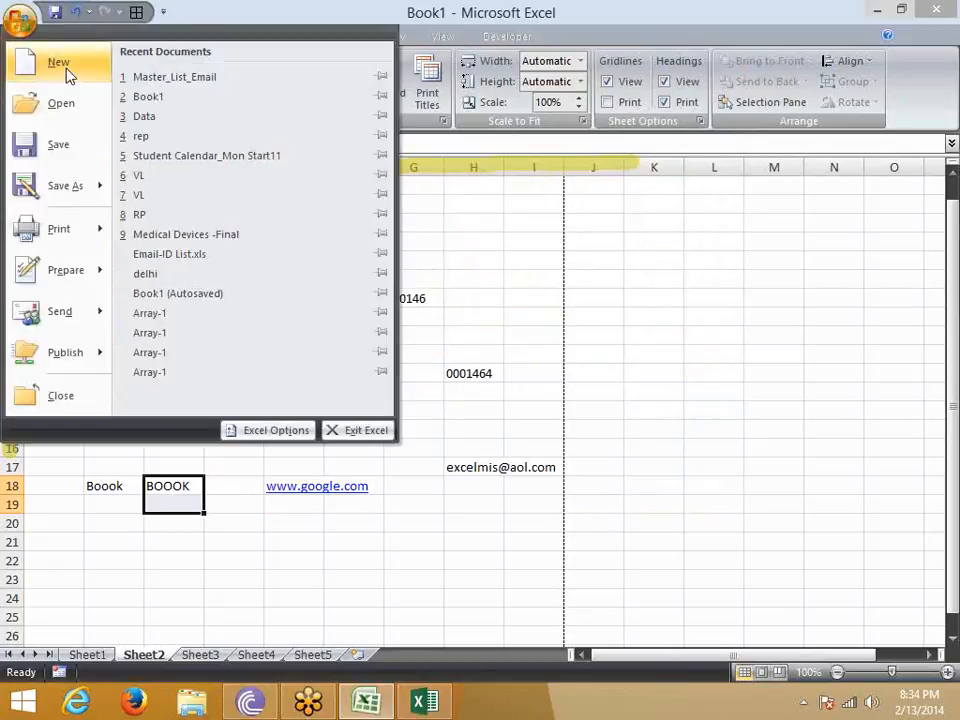
{"action": "left_click", "coordinate": [266, 436]}
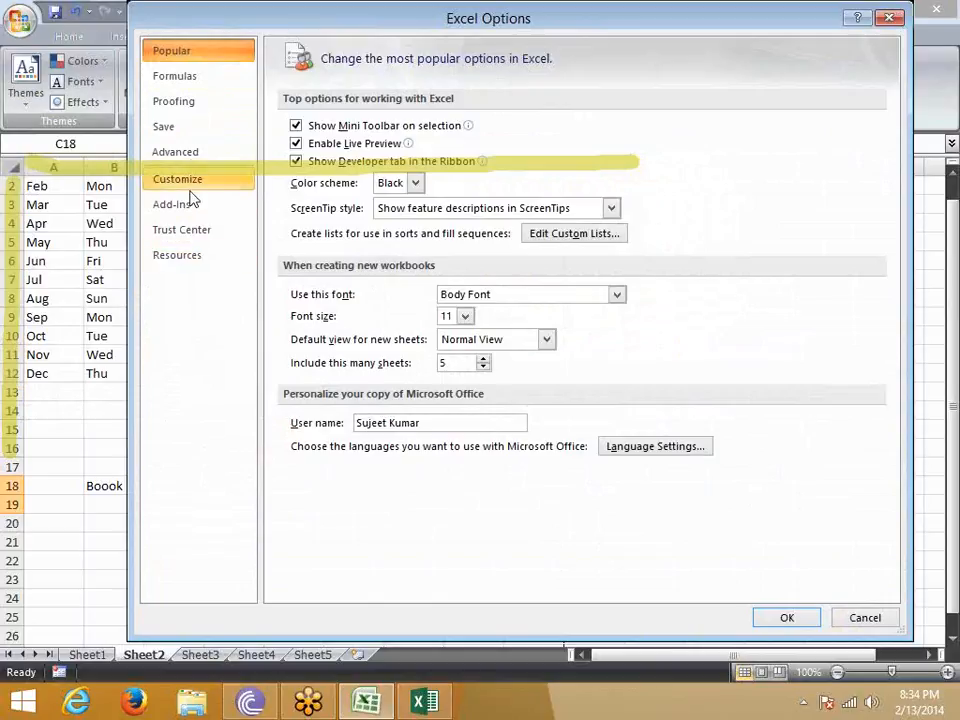
{"action": "left_click", "coordinate": [188, 129]}
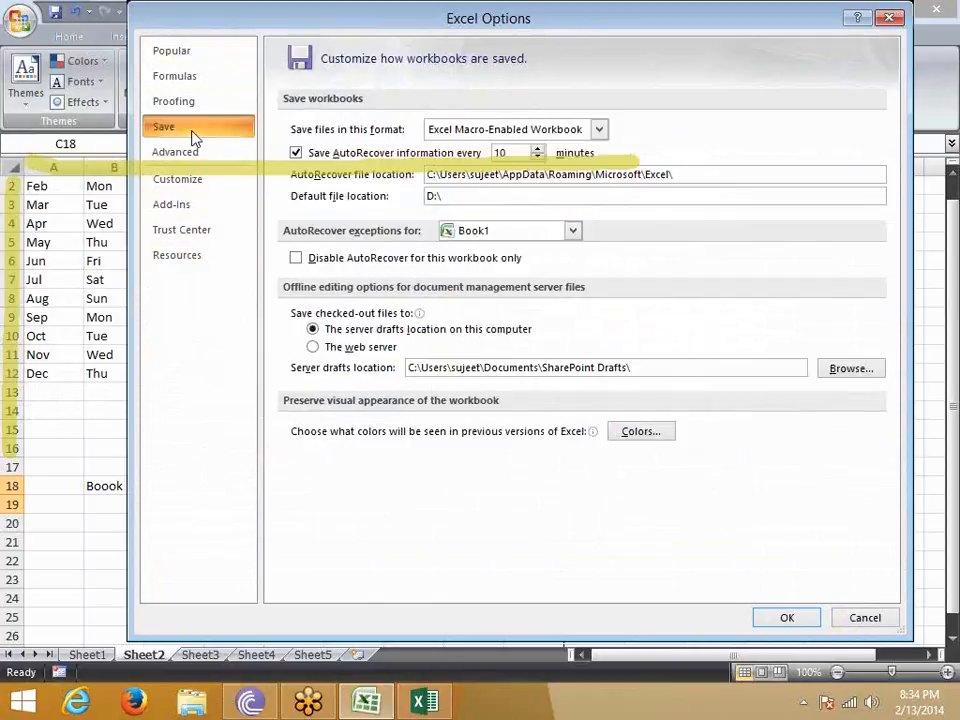
{"action": "left_click", "coordinate": [462, 132]}
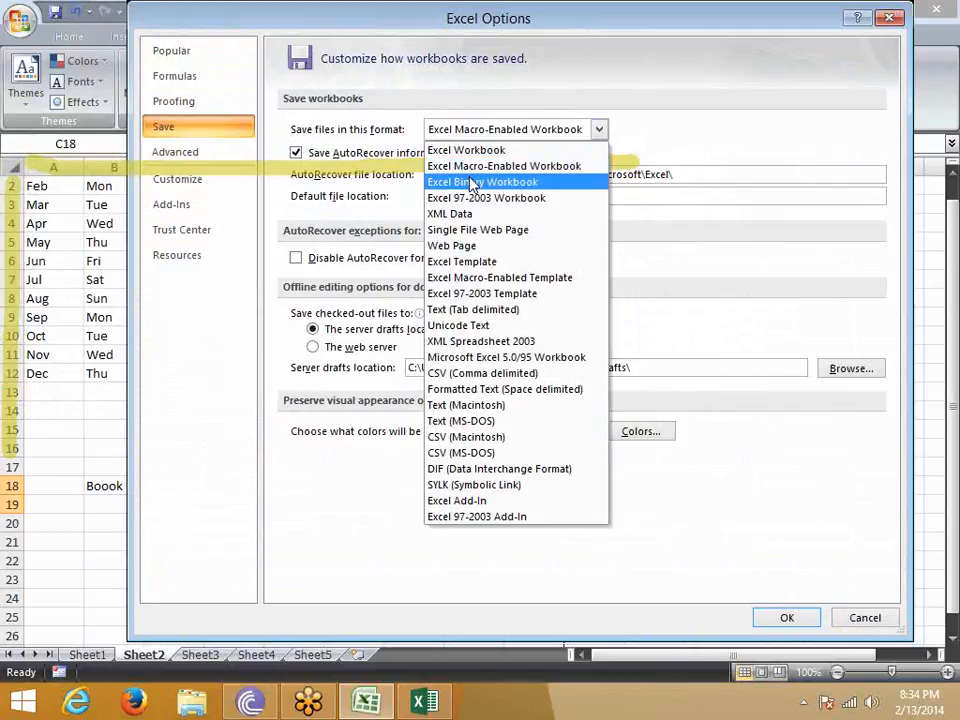
{"action": "left_click", "coordinate": [620, 82]}
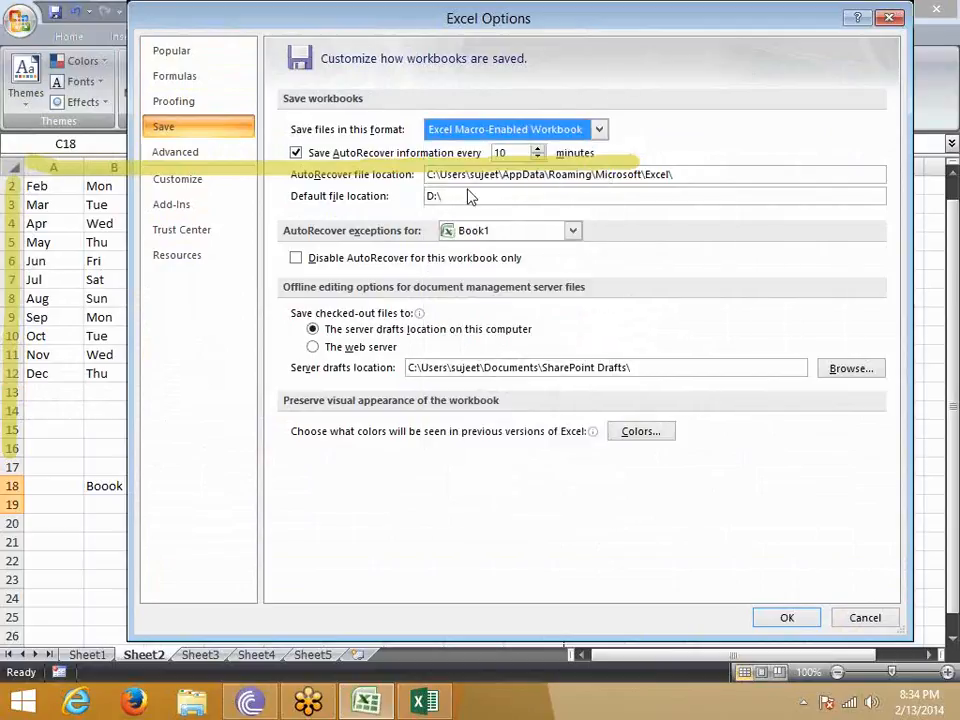
{"action": "left_click_drag", "start_coordinate": [487, 194], "coordinate": [398, 205]}
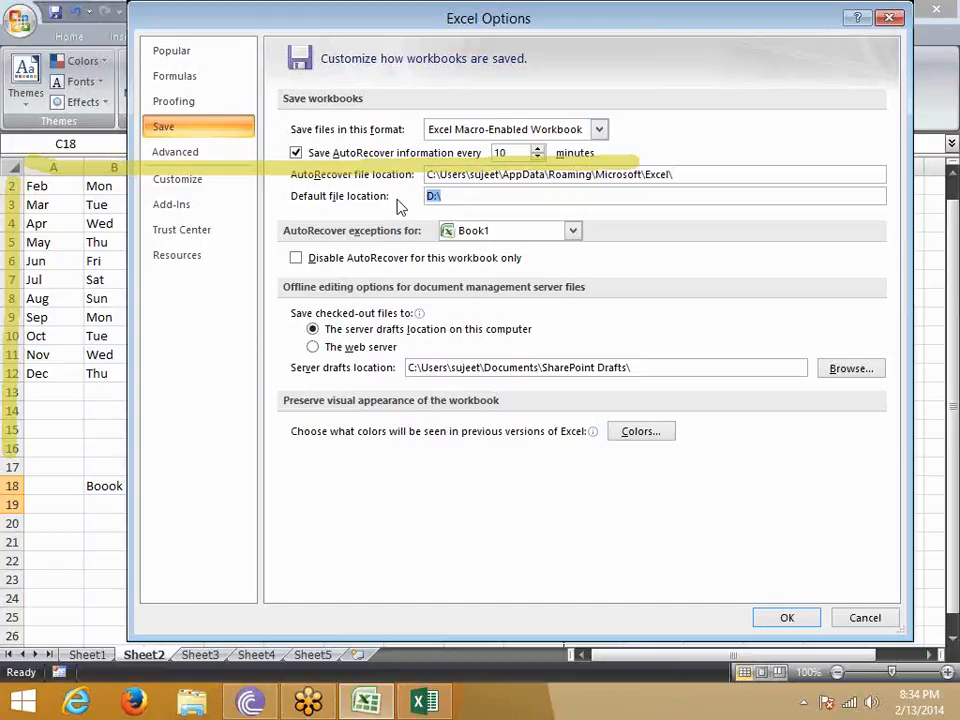
{"action": "left_click_drag", "start_coordinate": [510, 20], "coordinate": [506, 102]}
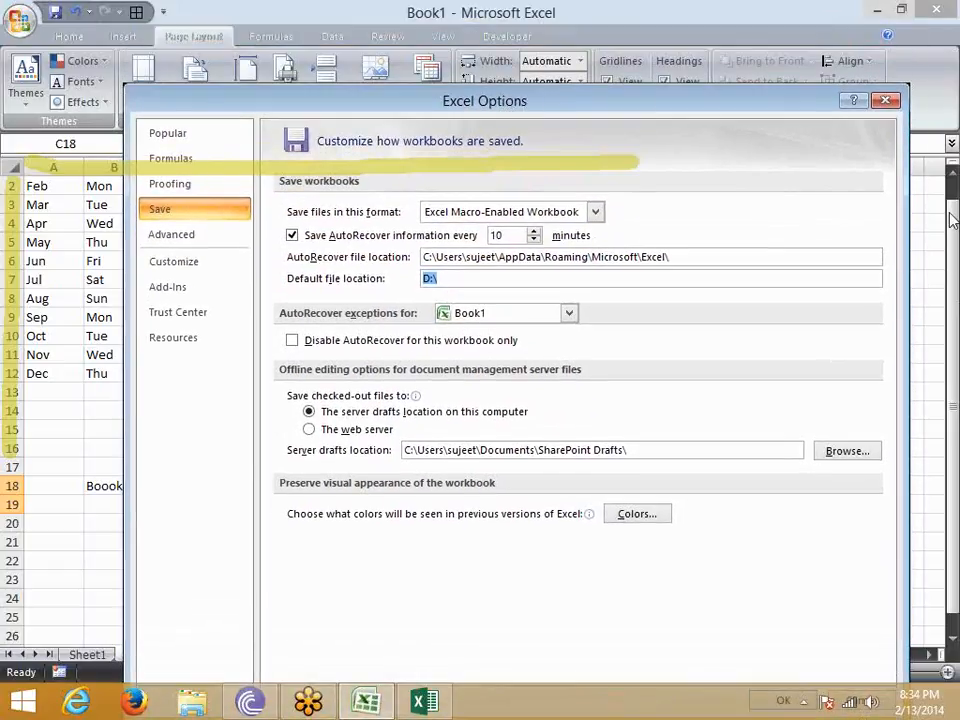
{"action": "left_click", "coordinate": [889, 179]}
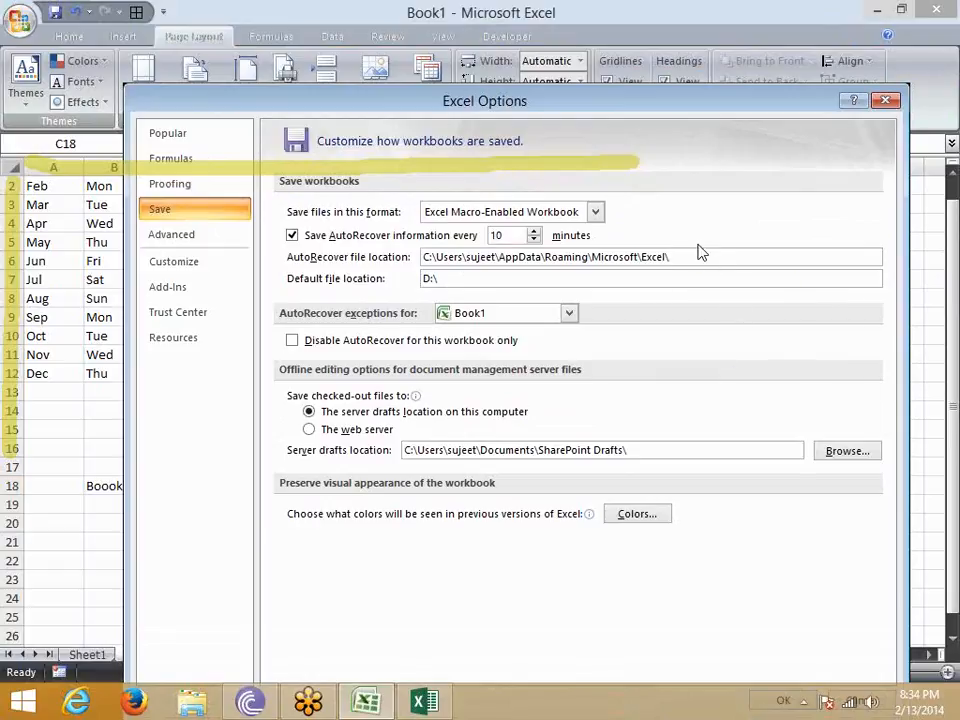
{"action": "key", "text": "Escape"}
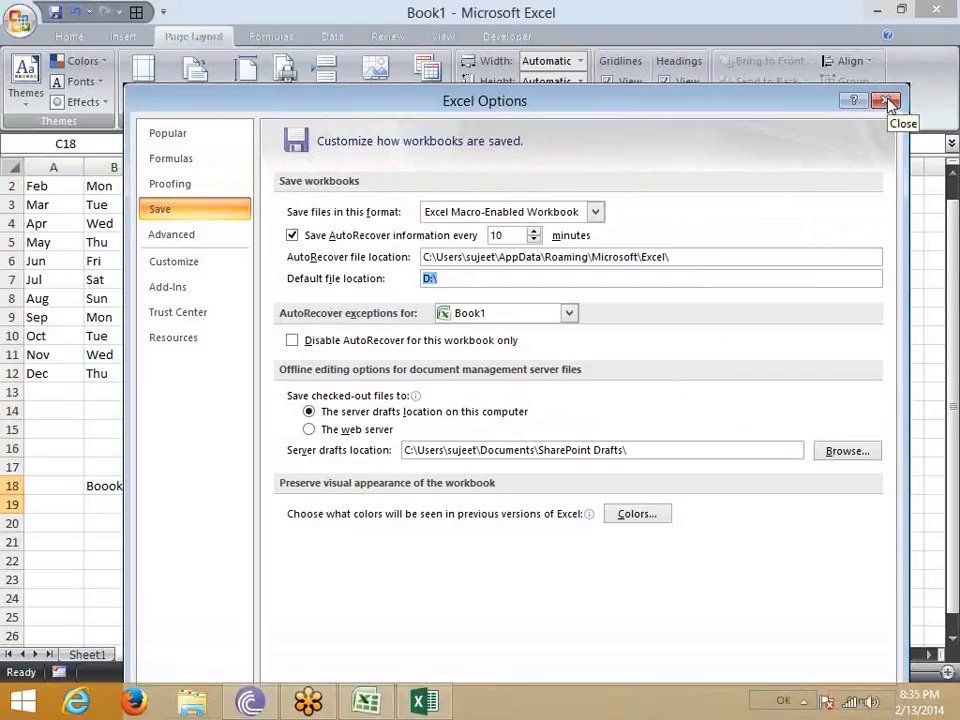
- End the Microsoft Office Excel task in Task Manager
{"action": "key", "text": "ctrl+shift+Escape"}
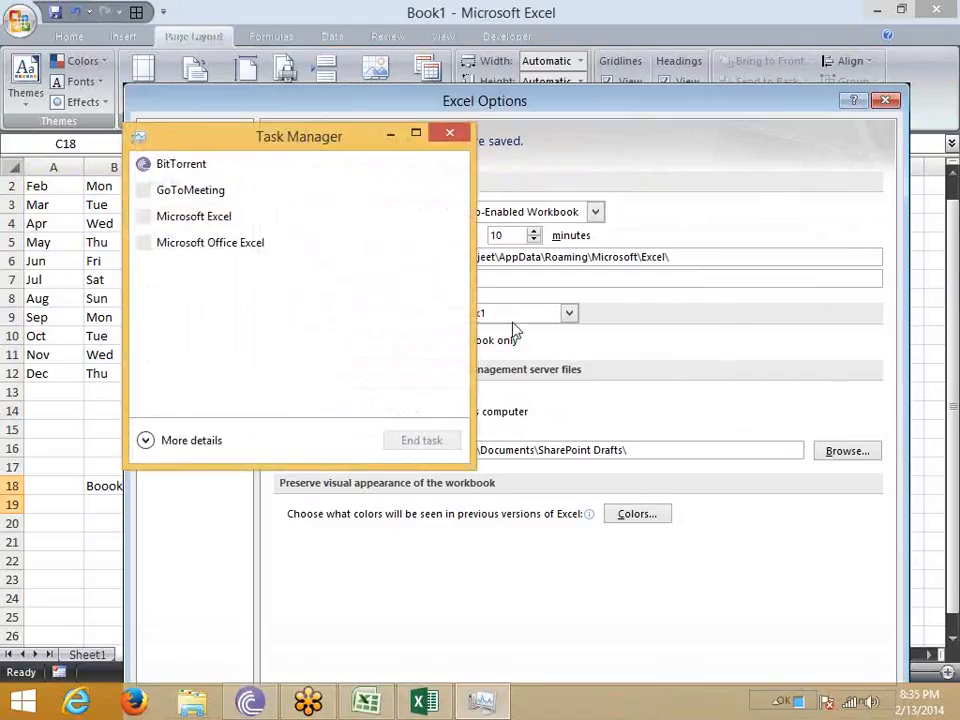
{"action": "left_click", "coordinate": [229, 242]}
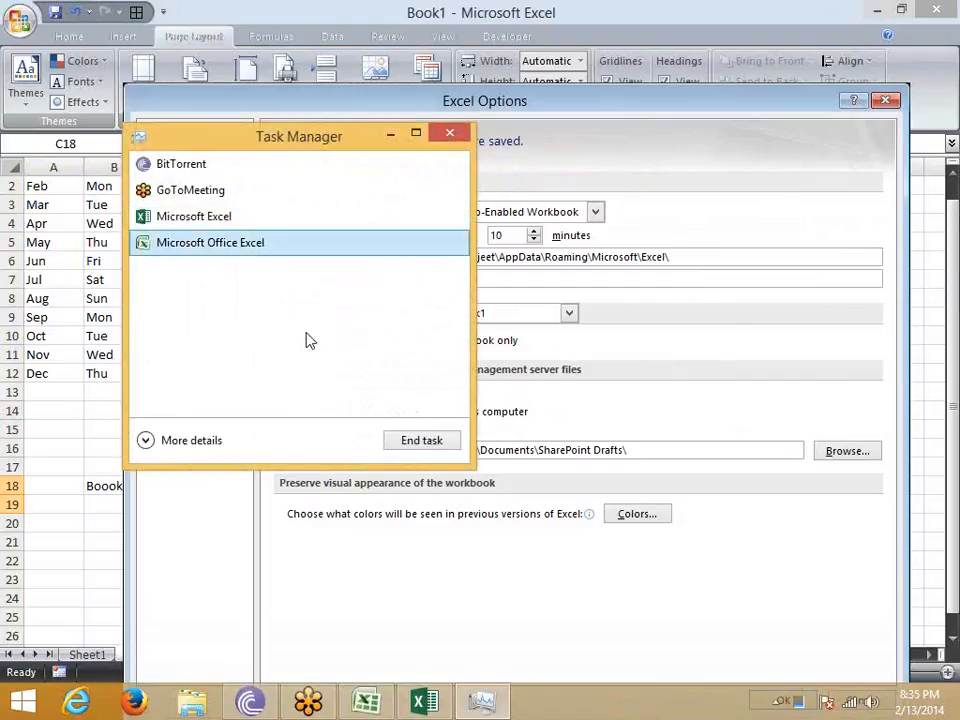
{"action": "left_click", "coordinate": [418, 450]}
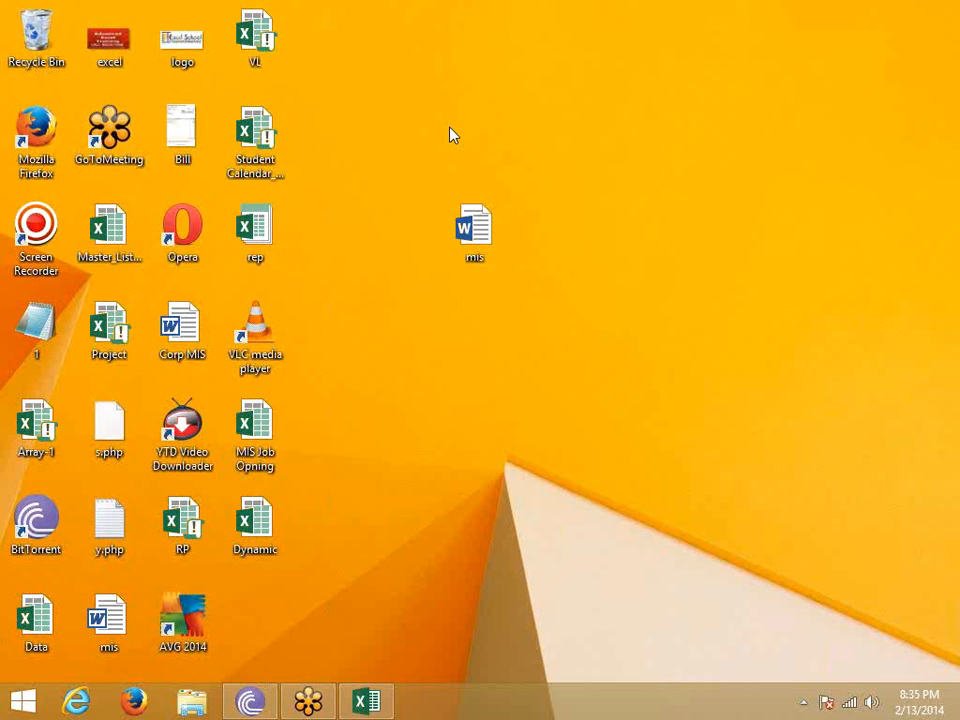
- Relaunch Microsoft Office Excel 2007, open the recovered Book1 (version 2).xlsb, and close Document Recovery
{"action": "key", "text": "super"}
{"action": "type", "text": "excel 2007"}
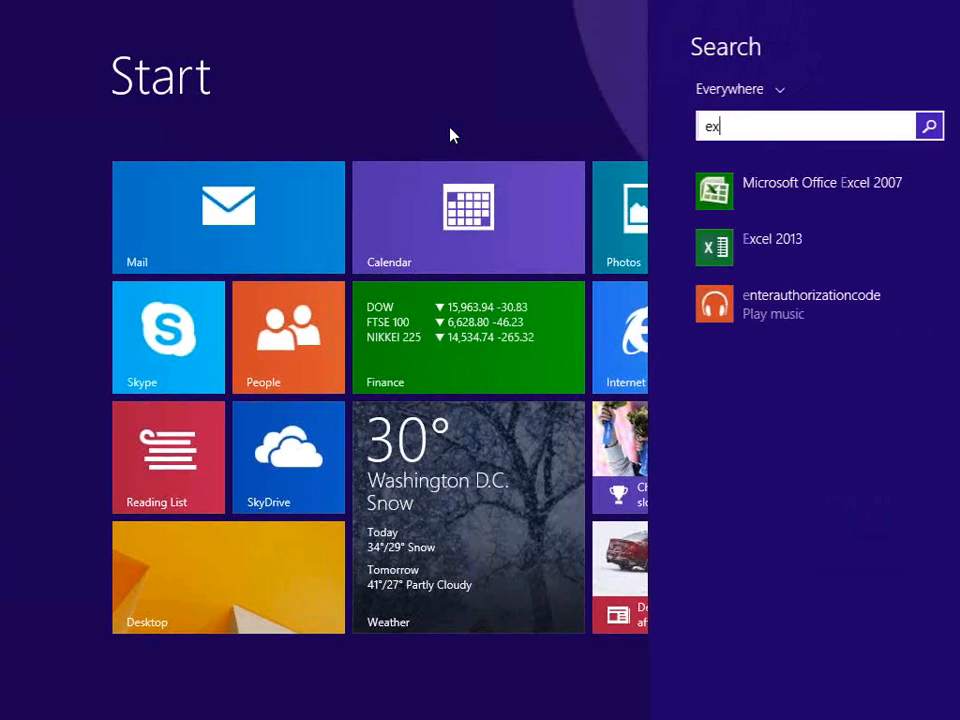
{"action": "left_click", "coordinate": [771, 195]}
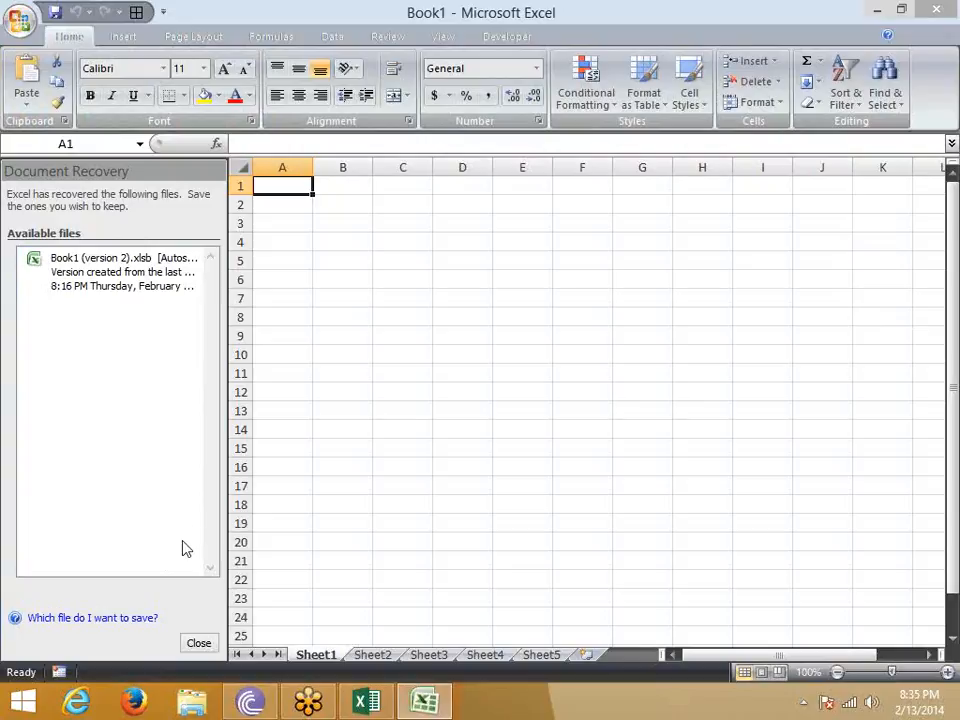
{"action": "left_click", "coordinate": [148, 283]}
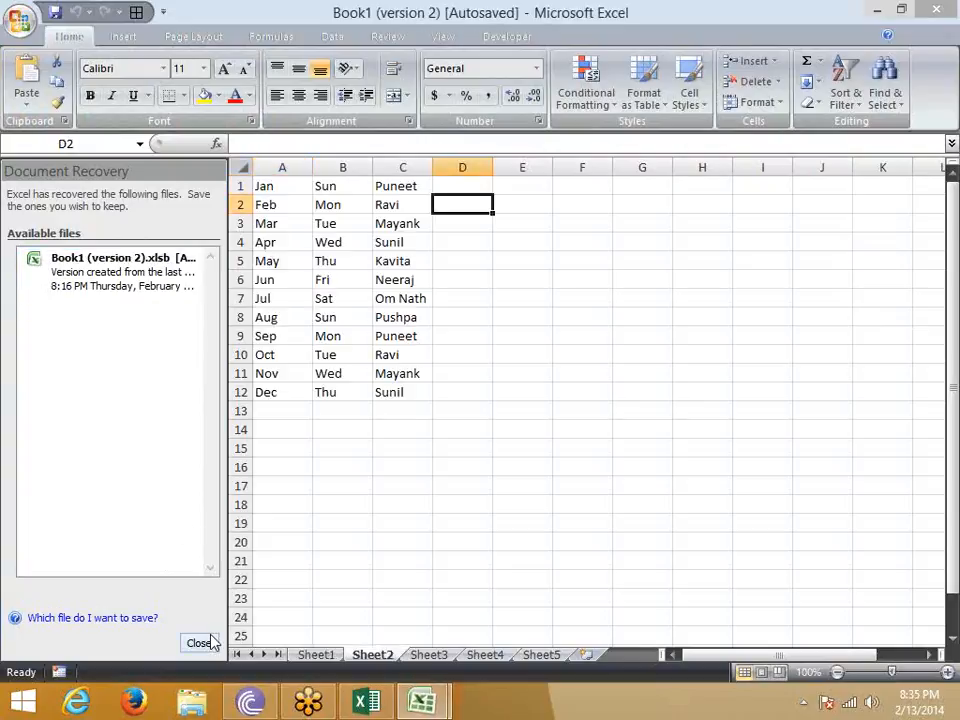
{"action": "left_click", "coordinate": [206, 640]}
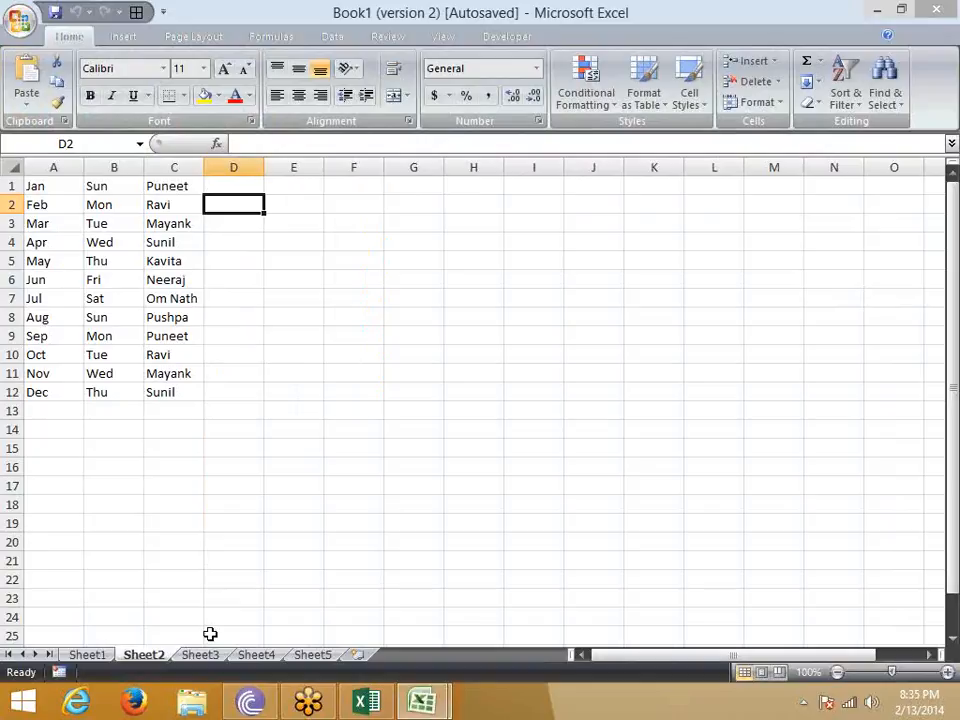
- Review the workbook saving options again, examining the AutoRecover settings and the default file location
{"action": "left_click", "coordinate": [27, 35]}
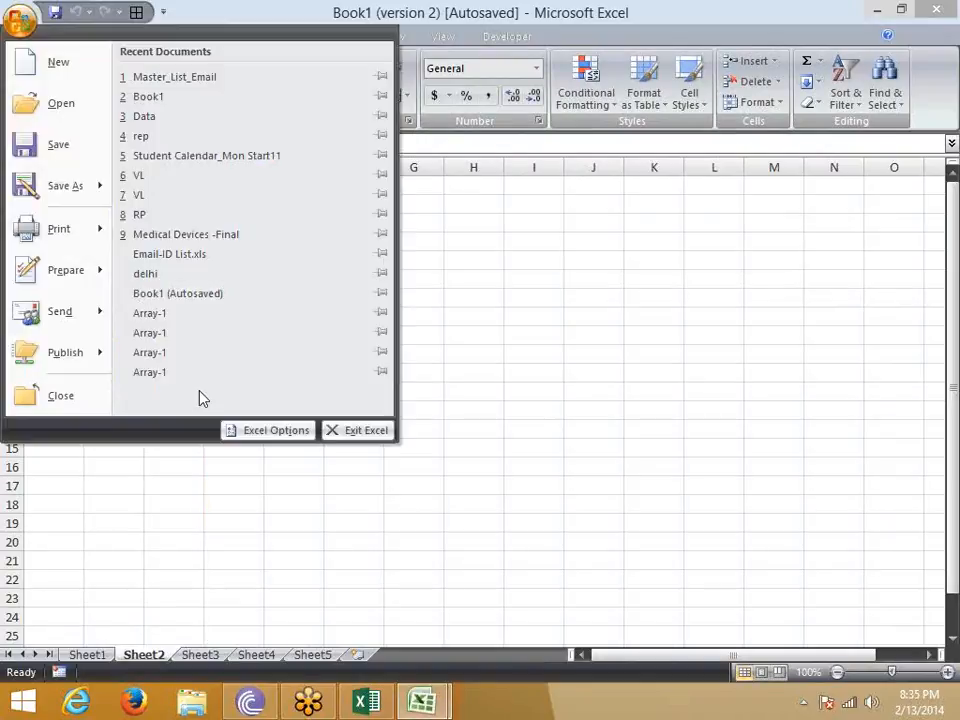
{"action": "left_click", "coordinate": [268, 432]}
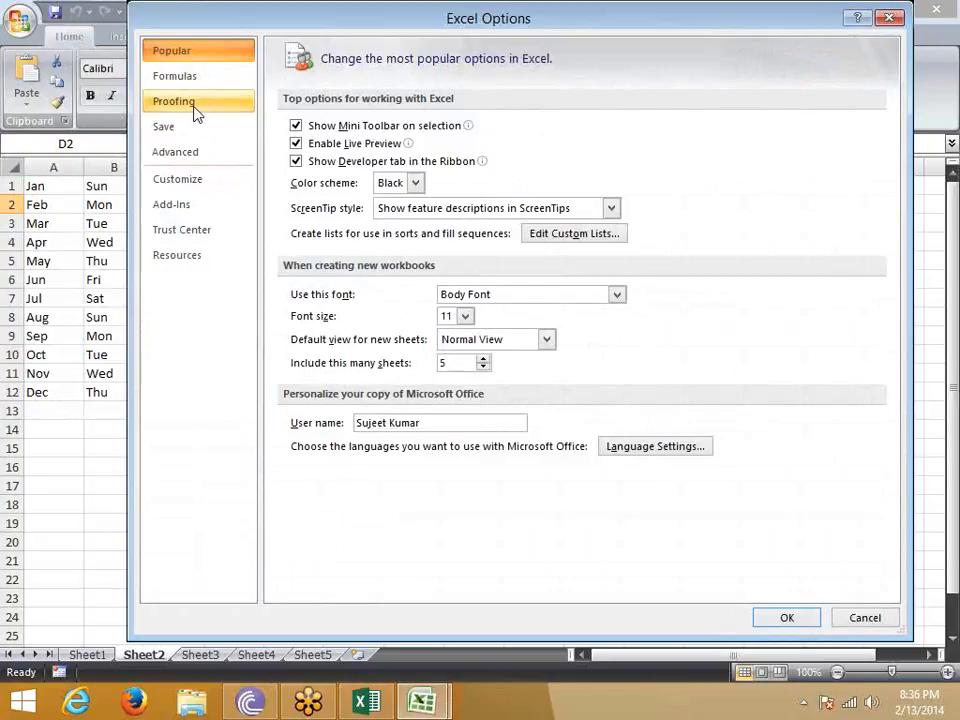
{"action": "left_click", "coordinate": [179, 133]}
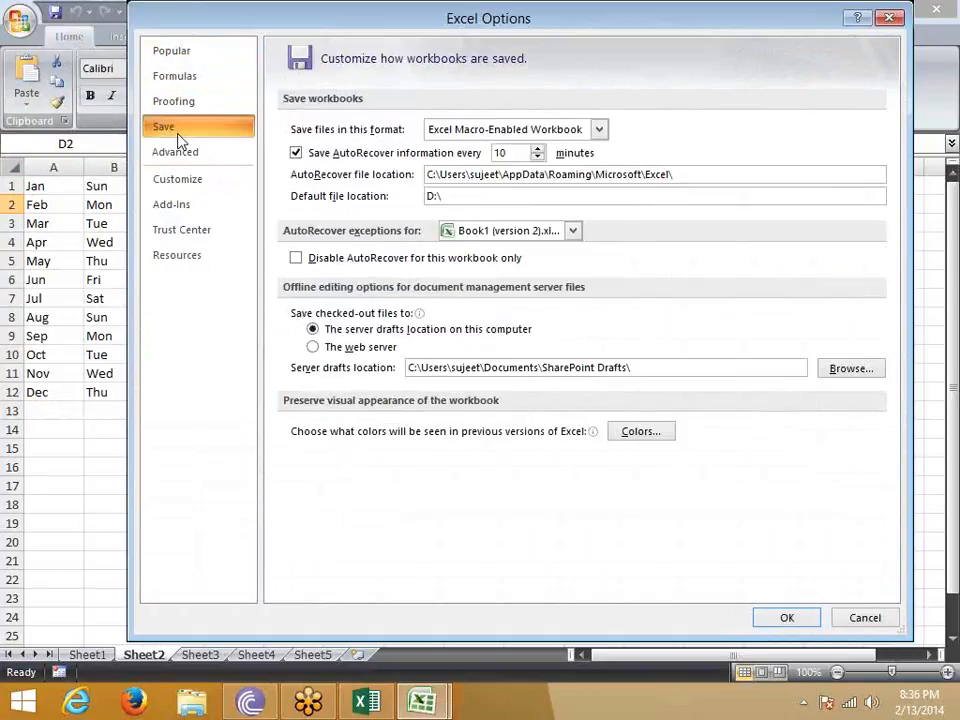
{"action": "left_click", "coordinate": [181, 164]}
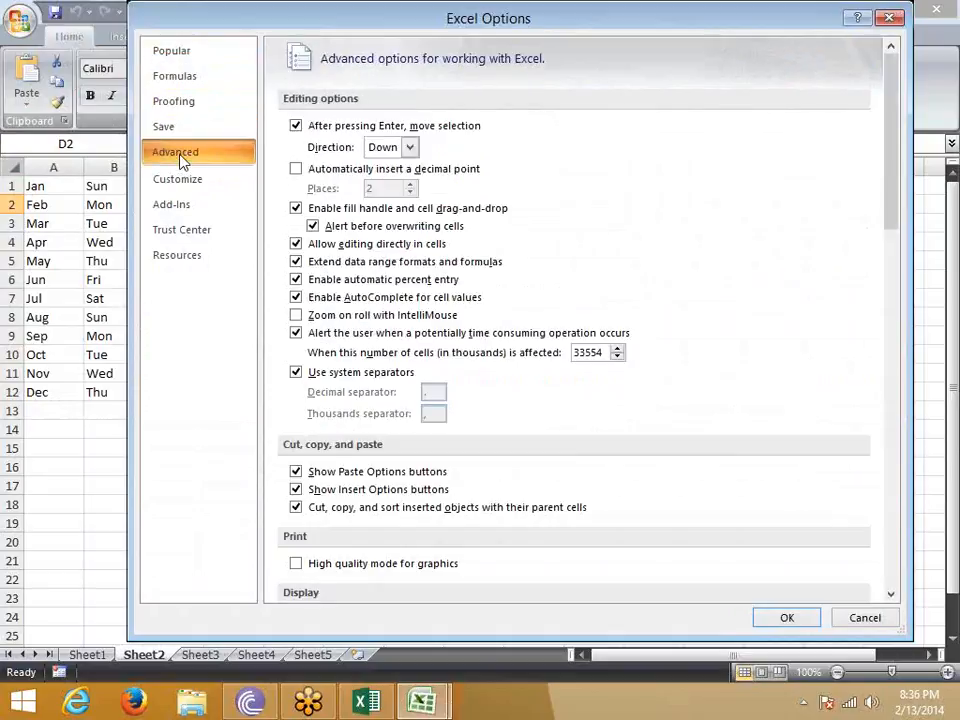
{"action": "left_click", "coordinate": [190, 130]}
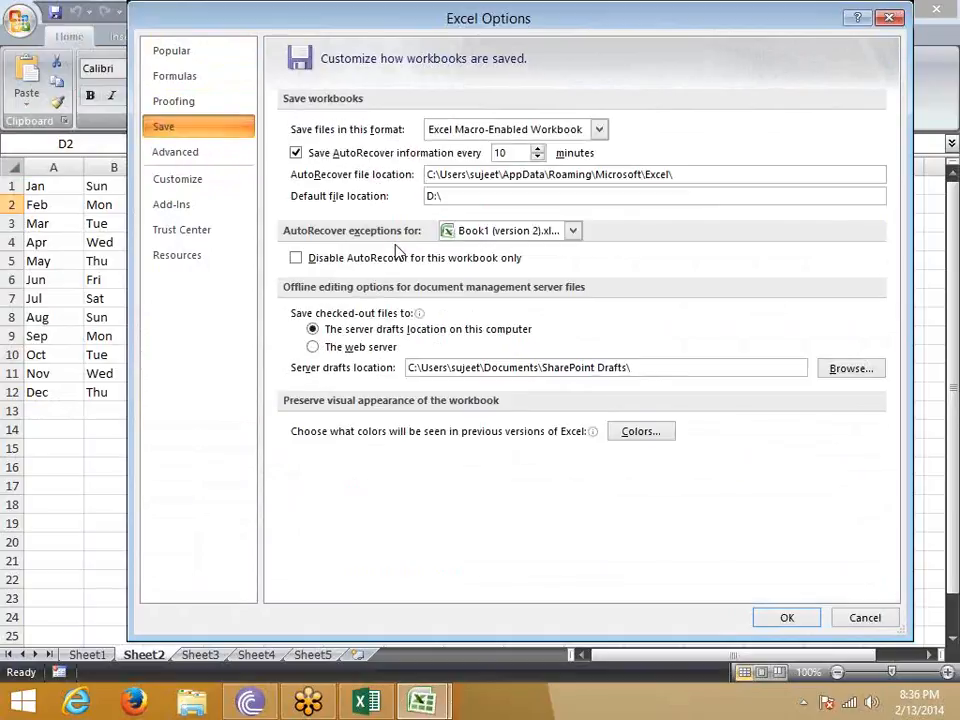
{"action": "left_click_drag", "start_coordinate": [446, 198], "coordinate": [369, 197]}
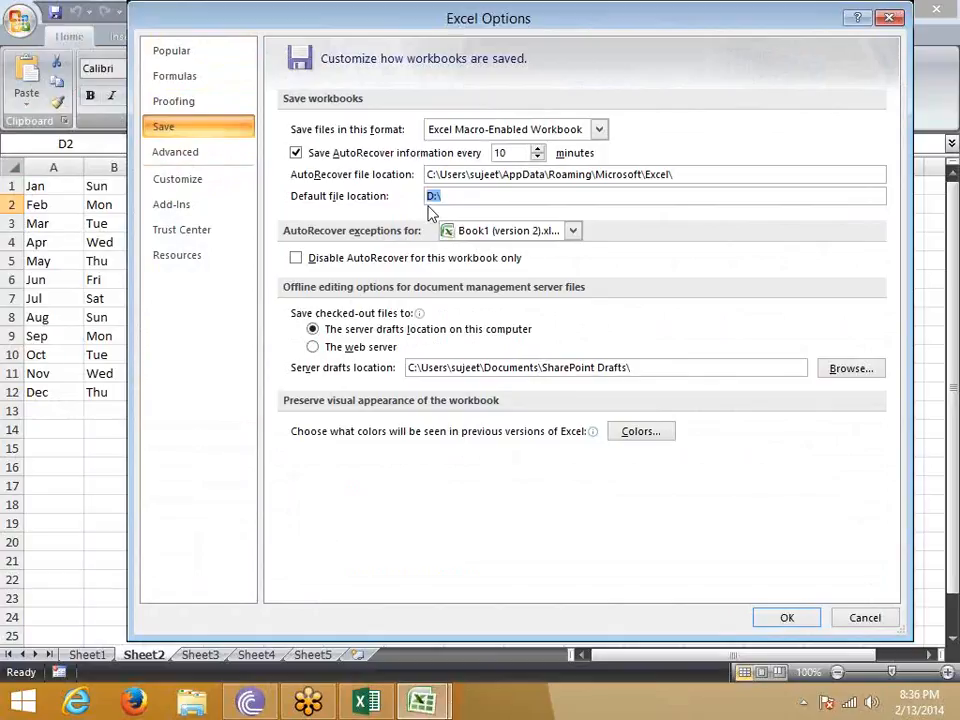
- Review the advanced options for the selection direction after Enter, editing, cut and paste, and display, without changing them
{"action": "left_click", "coordinate": [168, 162]}
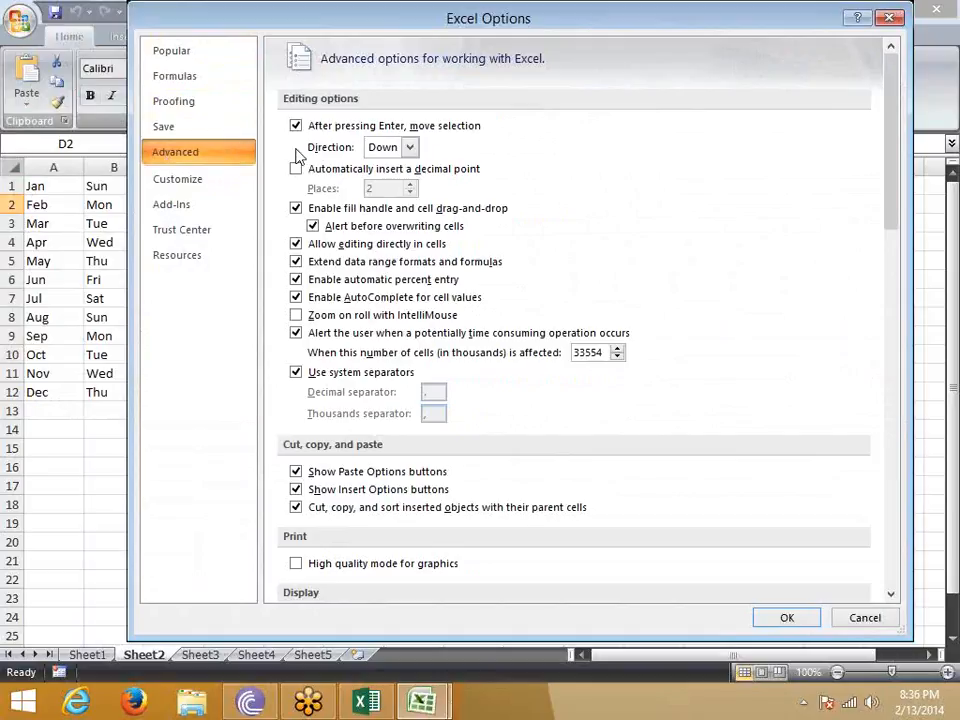
{"action": "left_click", "coordinate": [388, 150]}
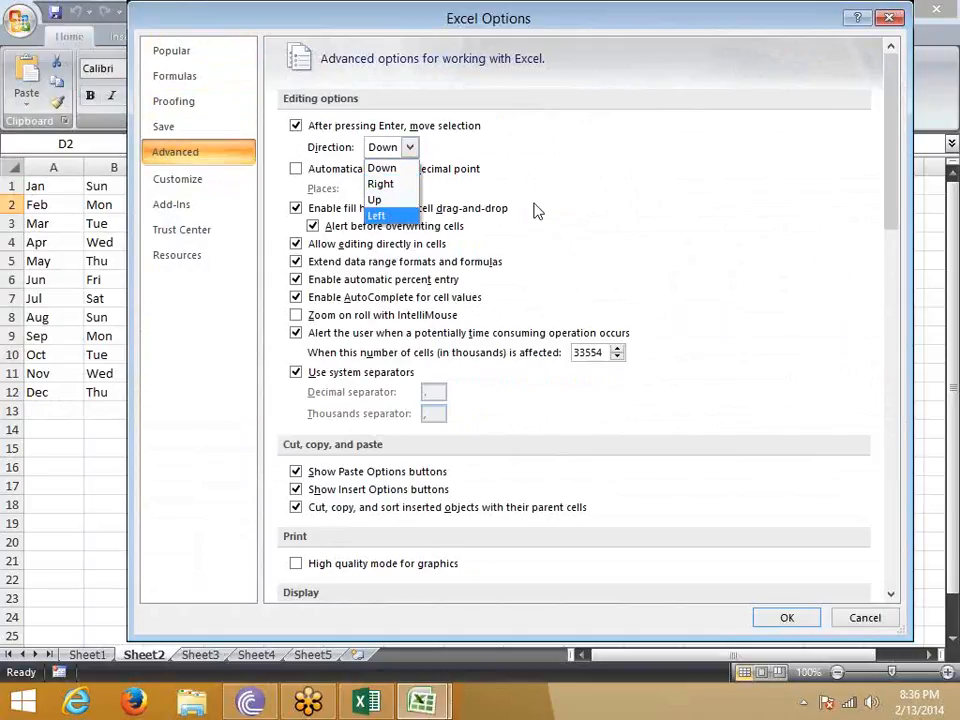
{"action": "left_click", "coordinate": [563, 174]}
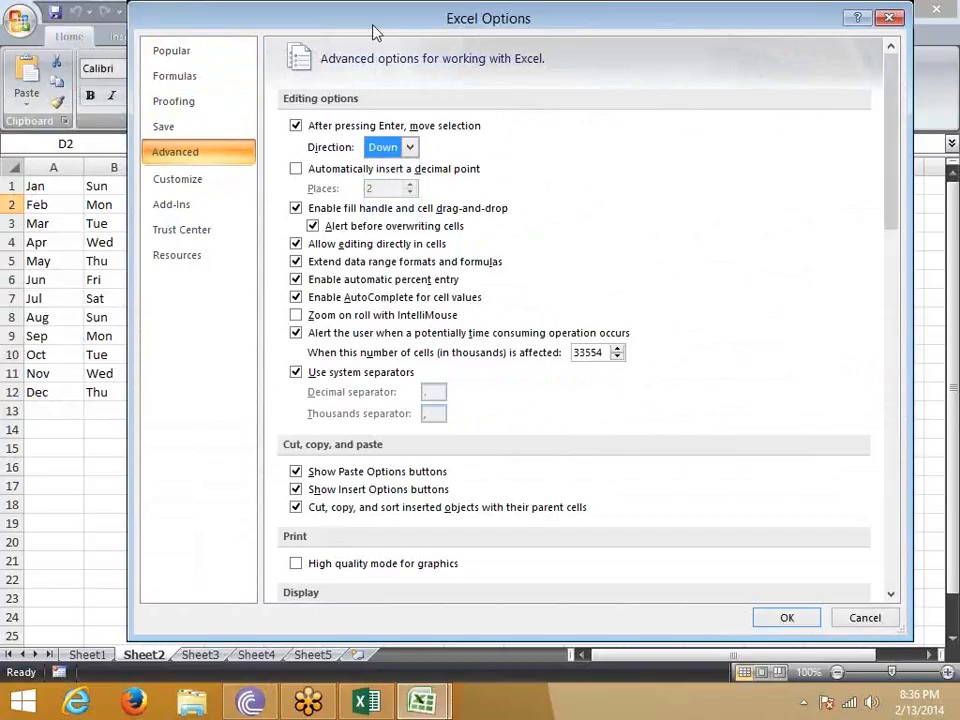
{"action": "left_click_drag", "start_coordinate": [396, 32], "coordinate": [466, 35]}
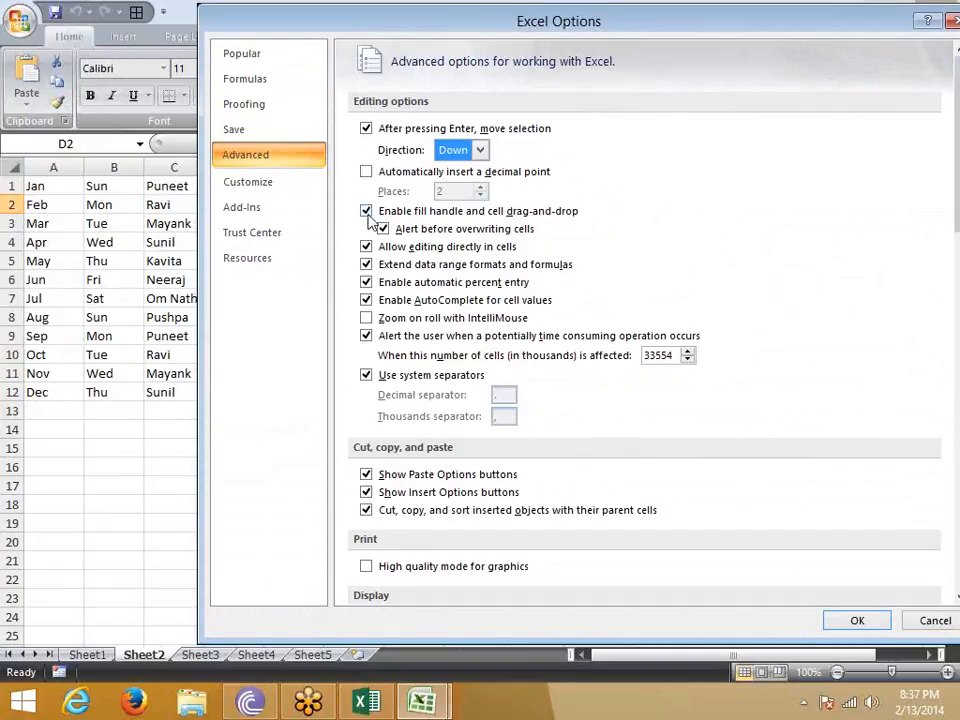
{"action": "scroll", "coordinate": [358, 568], "scroll_direction": "down", "scroll_amount": 5}
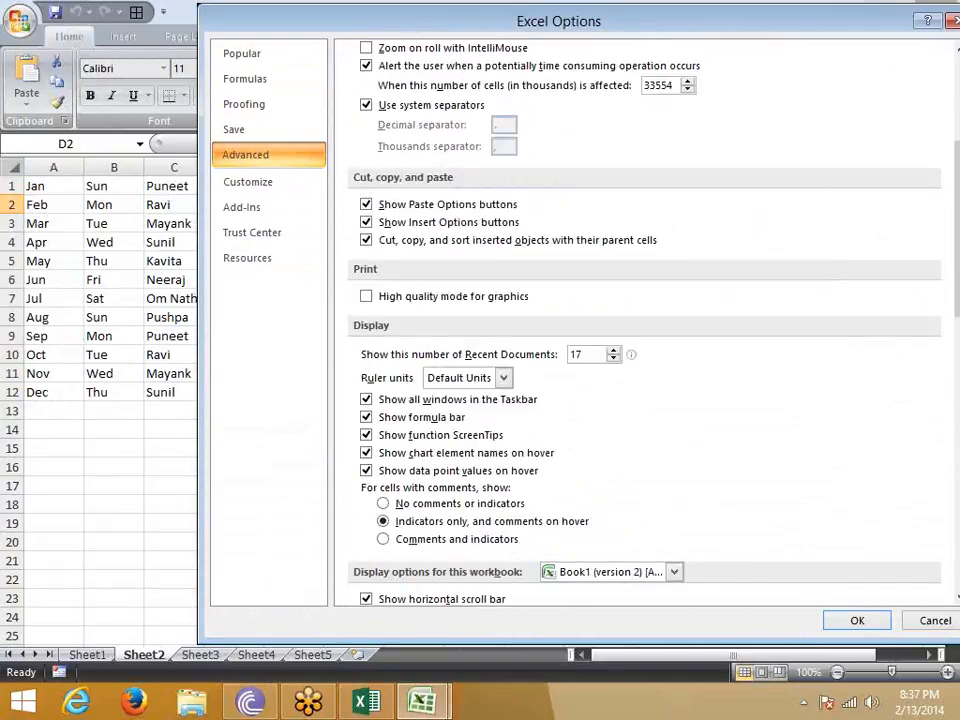
{"action": "mouse_move", "coordinate": [420, 703]}
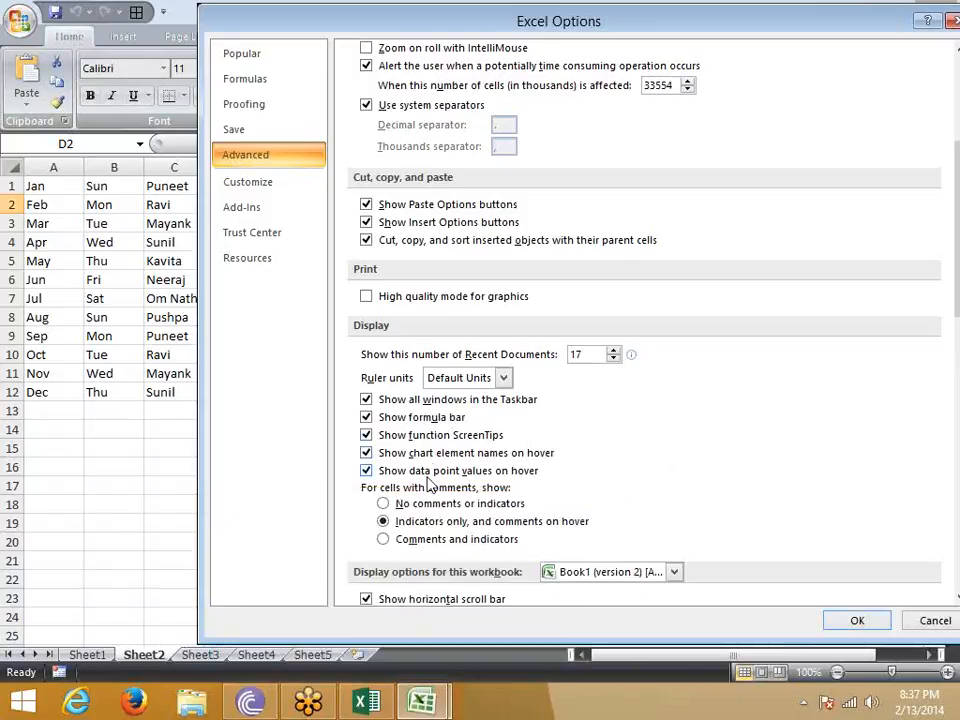
{"action": "scroll", "coordinate": [435, 470], "scroll_direction": "down", "scroll_amount": 5}
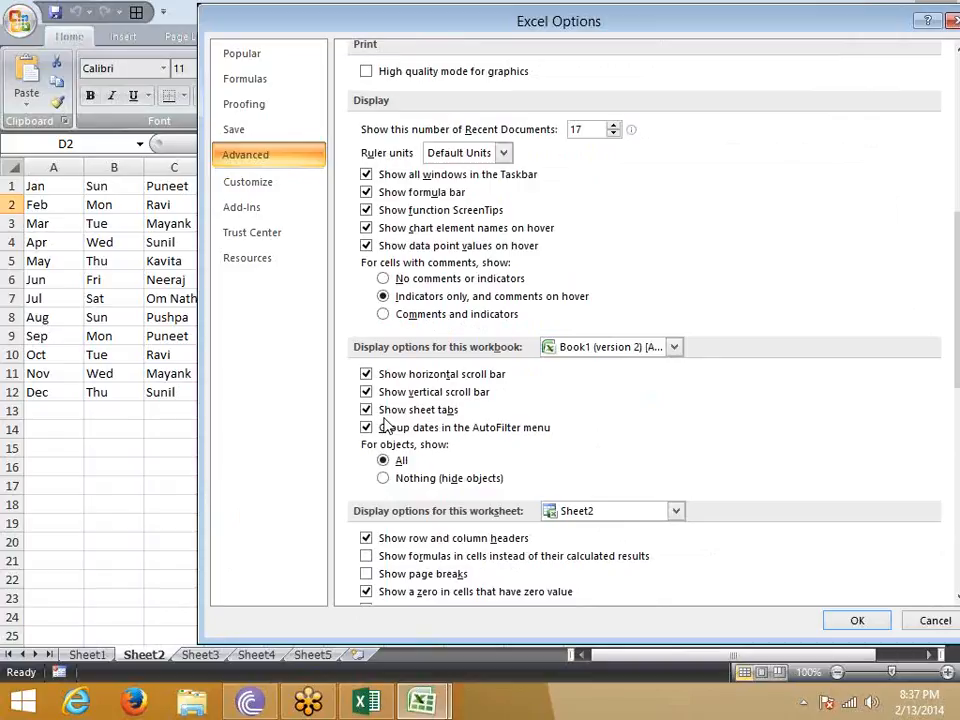
- Set the gridline color for Sheet2 to sky blue in the worksheet display options and apply it
{"action": "scroll", "coordinate": [385, 427], "scroll_direction": "down", "scroll_amount": 4}
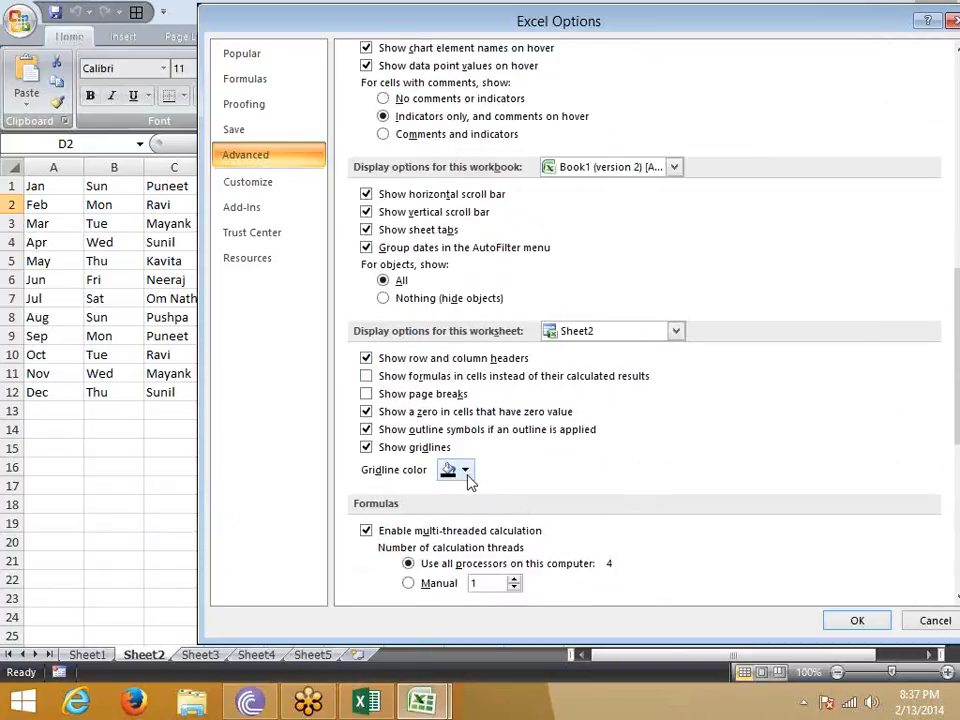
{"action": "left_click", "coordinate": [466, 472]}
{"action": "left_click", "coordinate": [466, 472]}
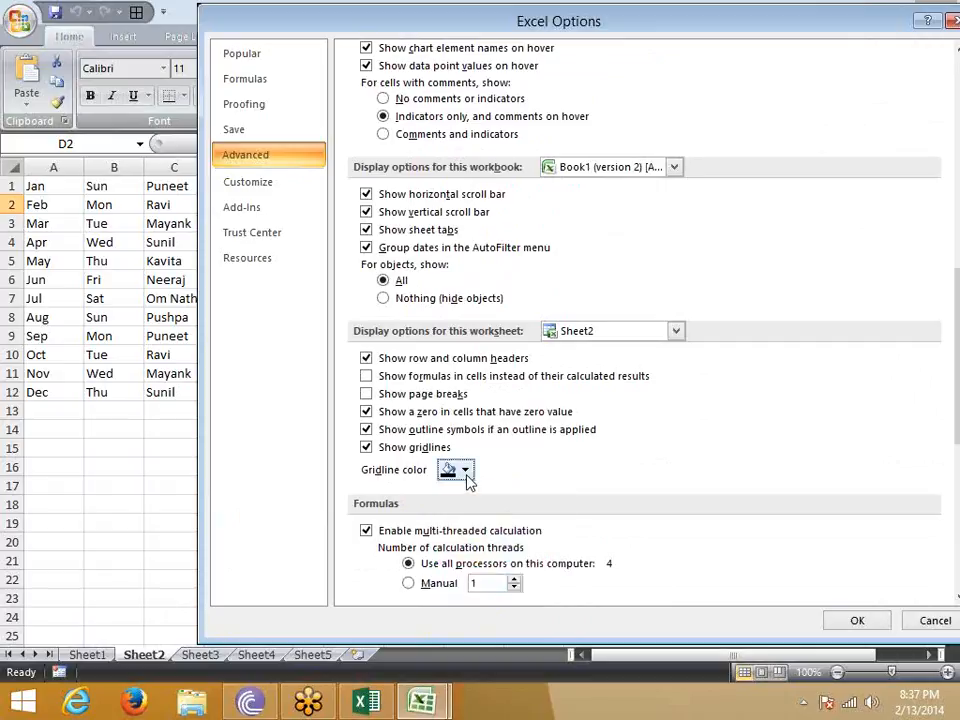
{"action": "left_click", "coordinate": [466, 472]}
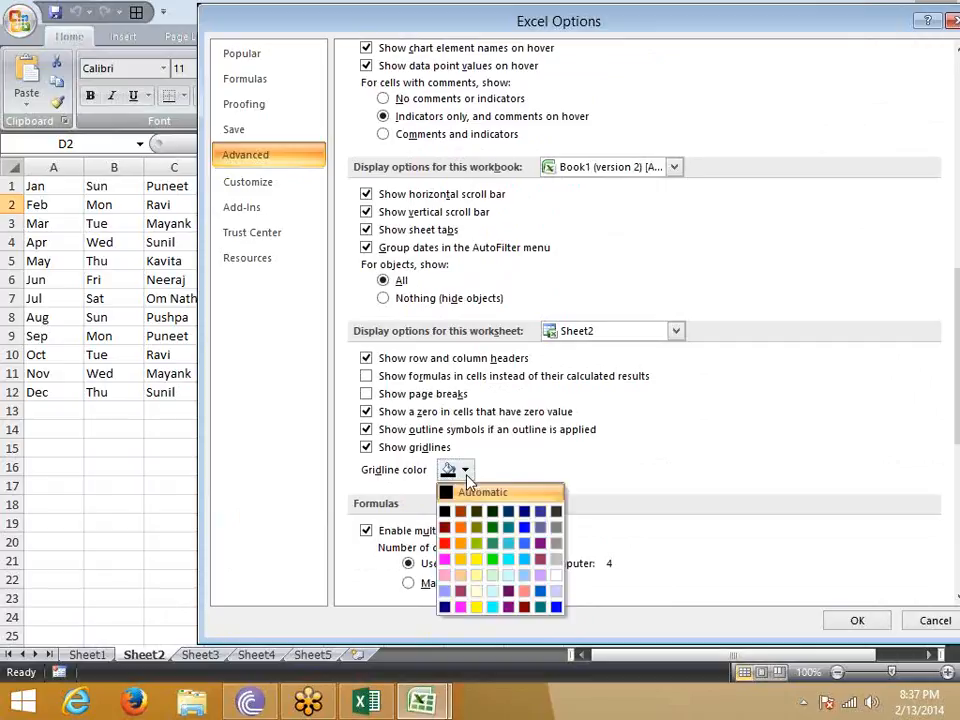
{"action": "left_click", "coordinate": [524, 561]}
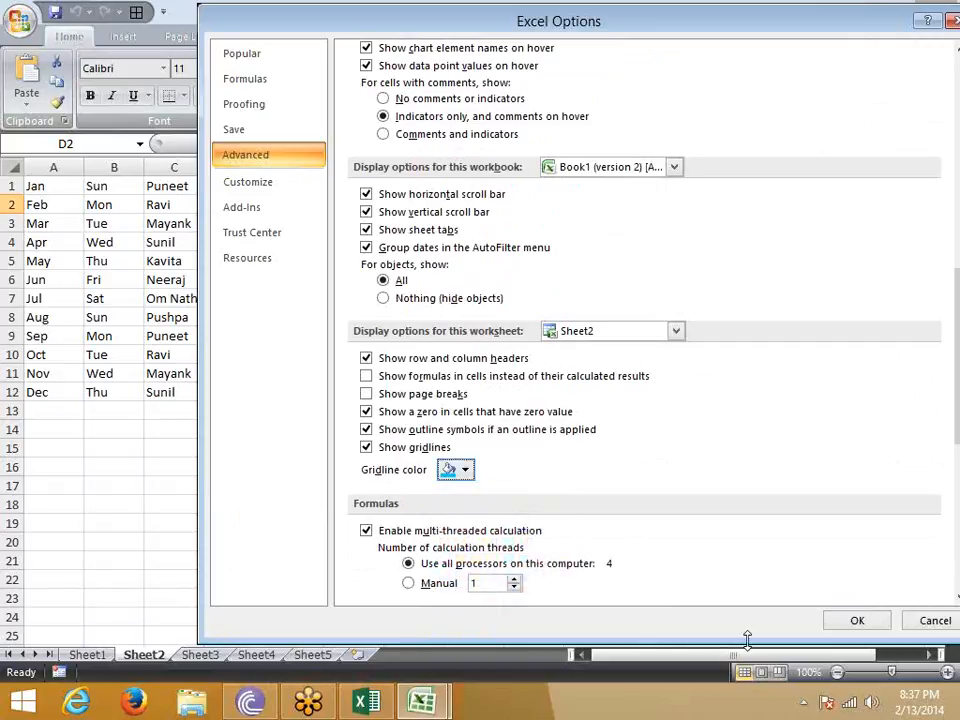
{"action": "left_click", "coordinate": [858, 630]}
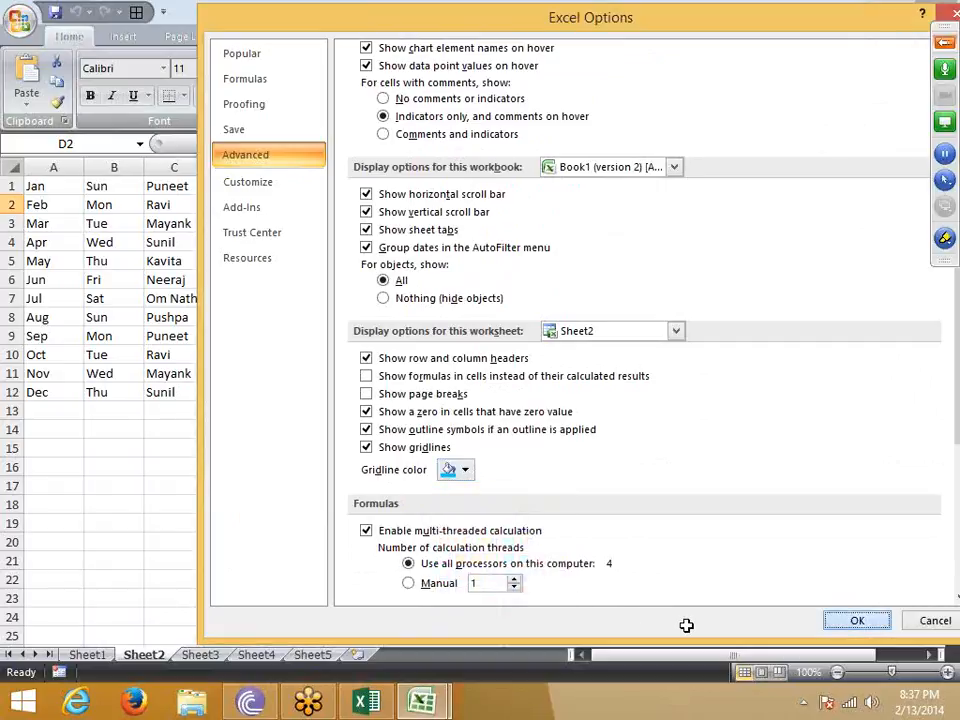
- Apply All Borders to the range F5:J17 on Sheet2
{"action": "left_click_drag", "start_coordinate": [564, 488], "coordinate": [622, 490]}
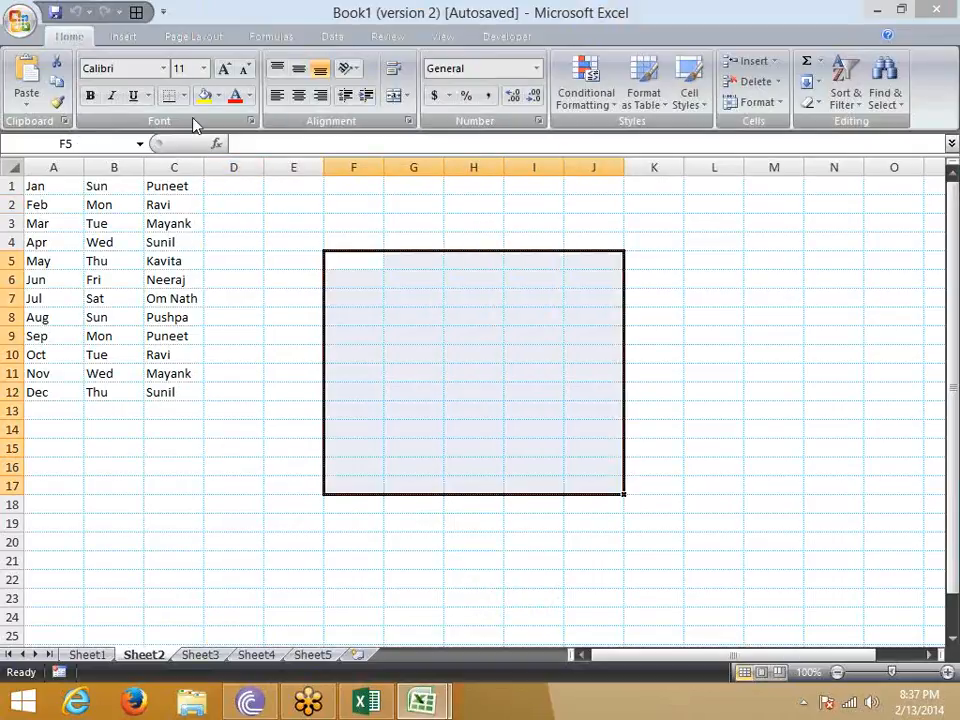
{"action": "left_click", "coordinate": [183, 95]}
{"action": "left_click", "coordinate": [181, 250]}
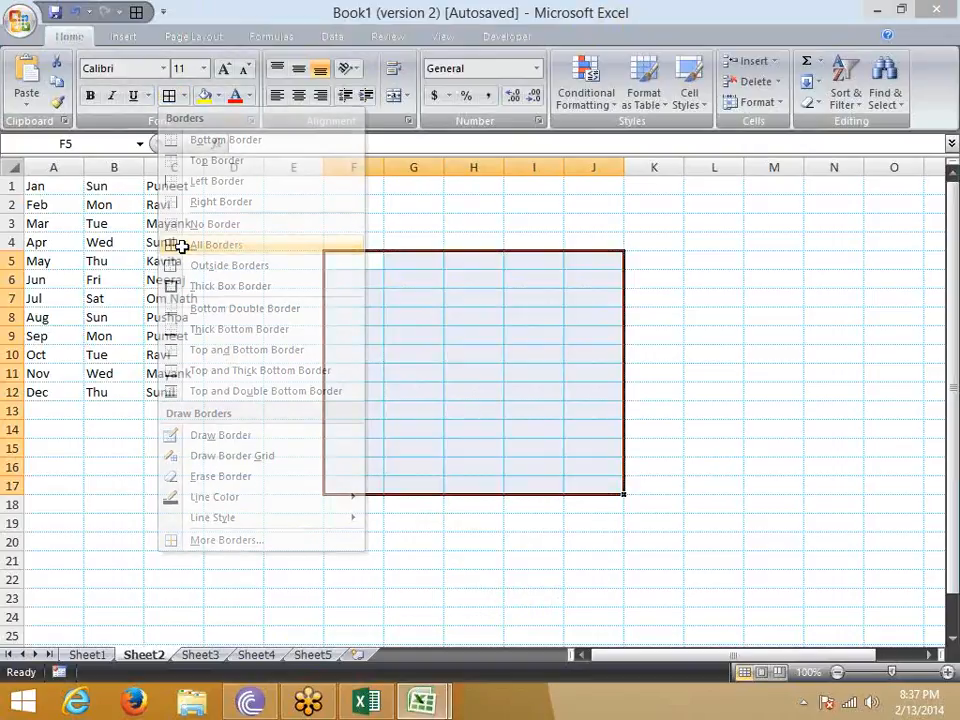
{"action": "left_click", "coordinate": [233, 373]}
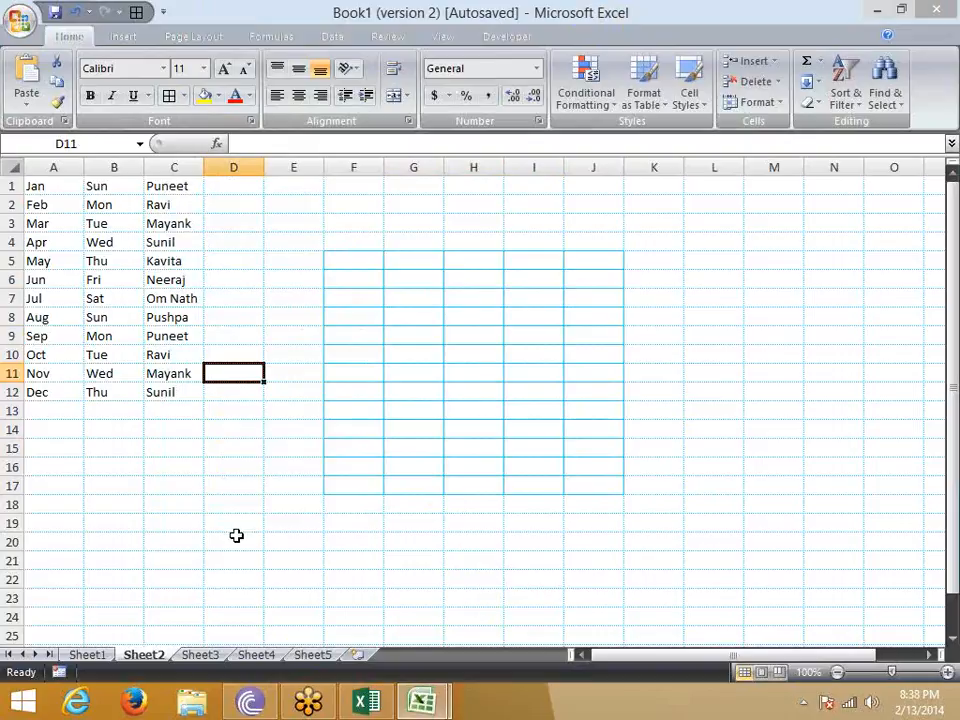
- Browse All Commands in the Quick Access Toolbar customization options to locate All Borders, leaving the toolbar's commands as they are
{"action": "left_click", "coordinate": [36, 16]}
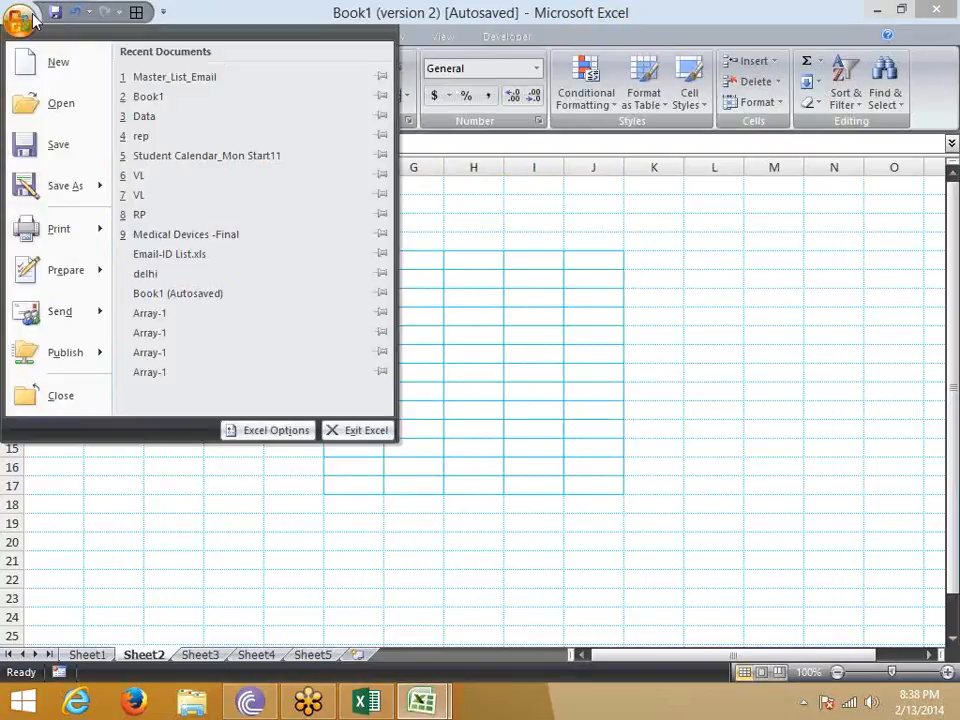
{"action": "left_click", "coordinate": [266, 431]}
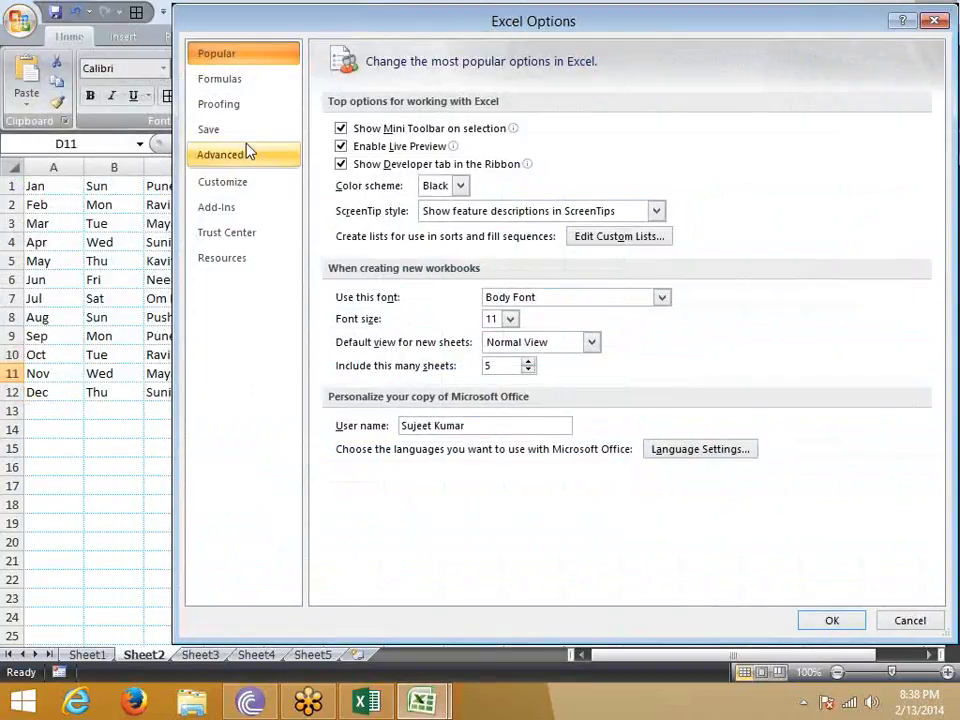
{"action": "left_click", "coordinate": [244, 194]}
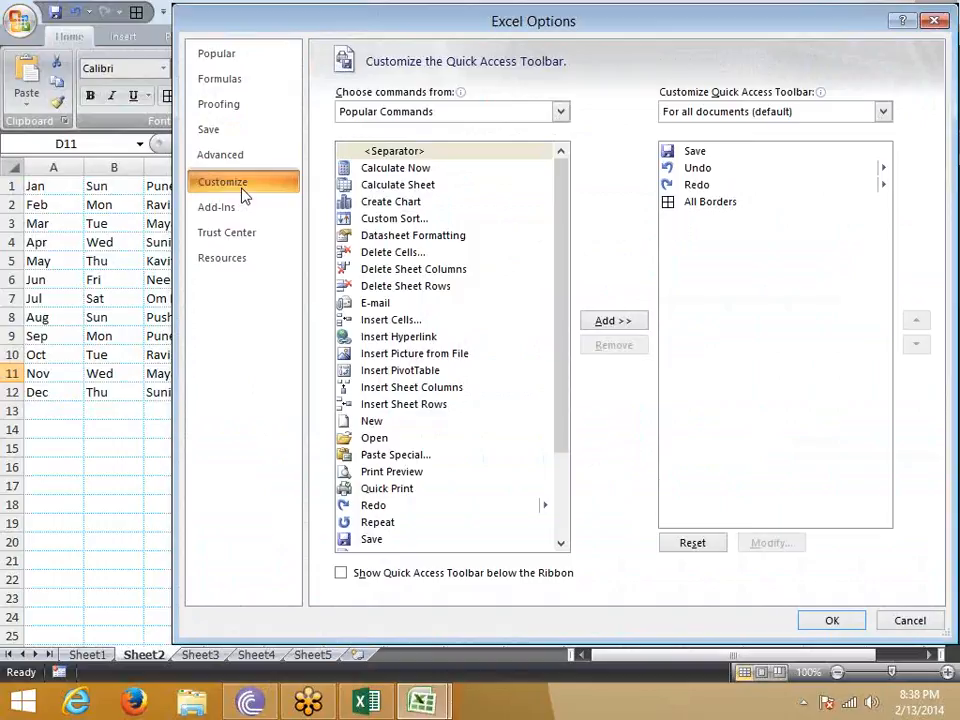
{"action": "left_click", "coordinate": [446, 111]}
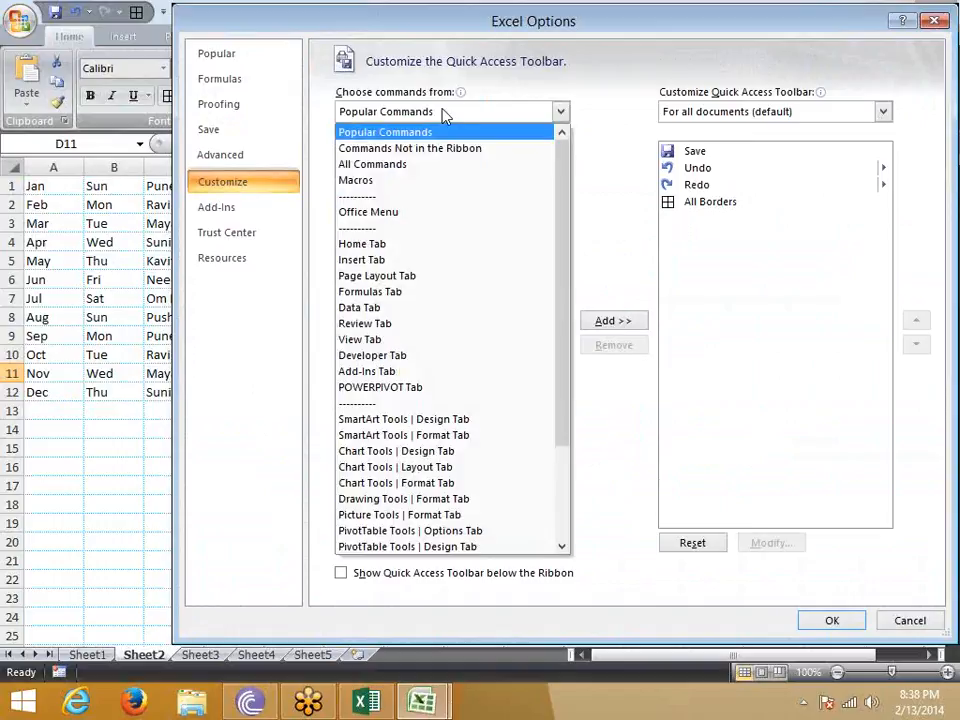
{"action": "left_click", "coordinate": [400, 166]}
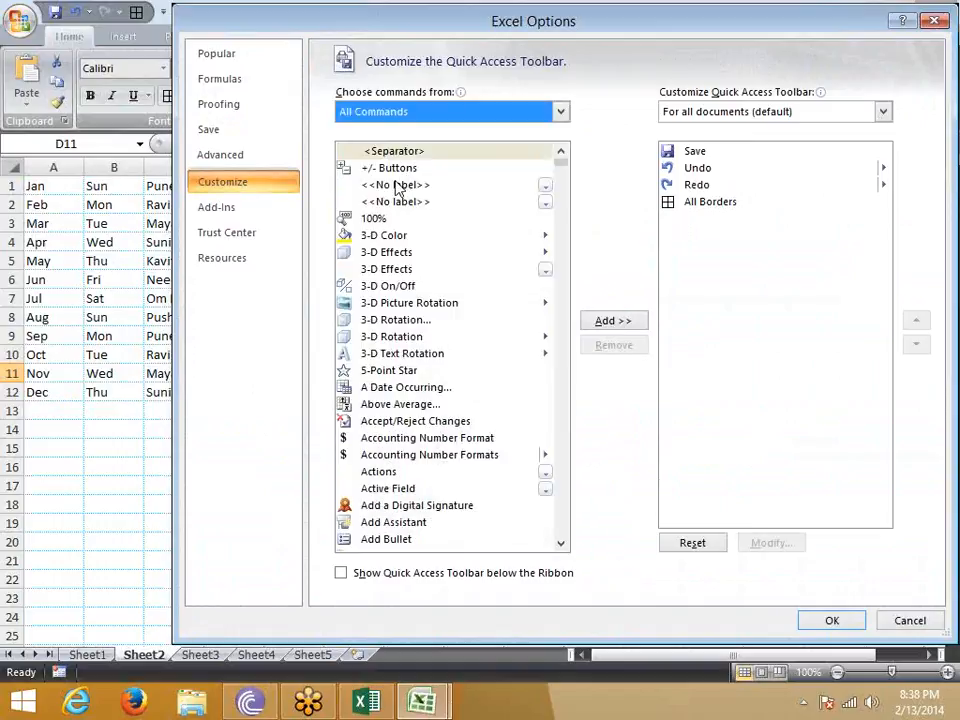
{"action": "left_click", "coordinate": [400, 186]}
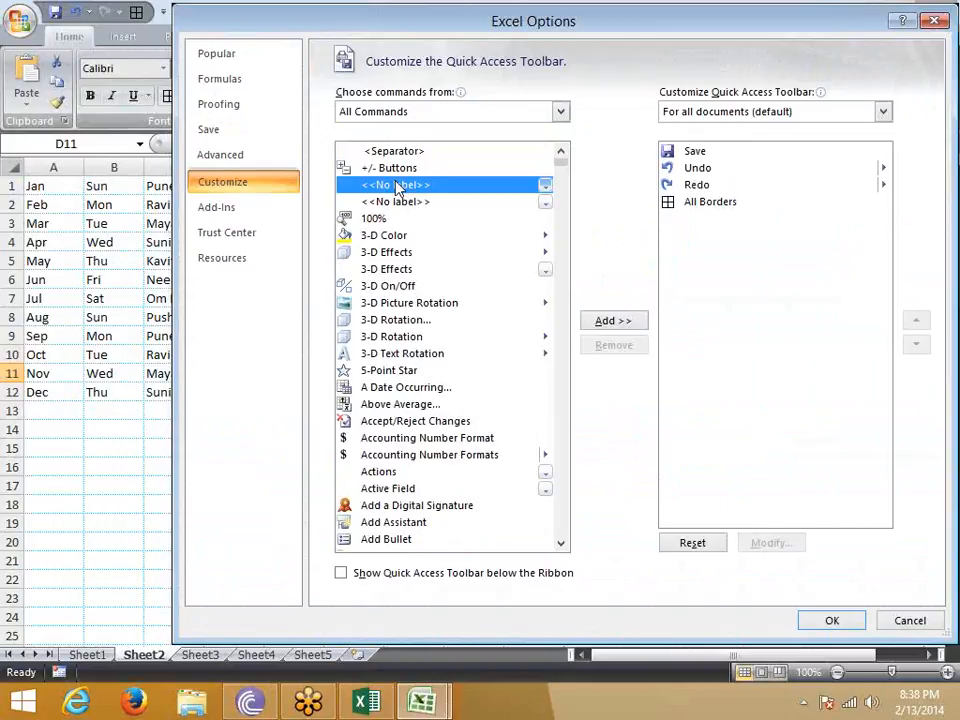
{"action": "key", "text": "a"}
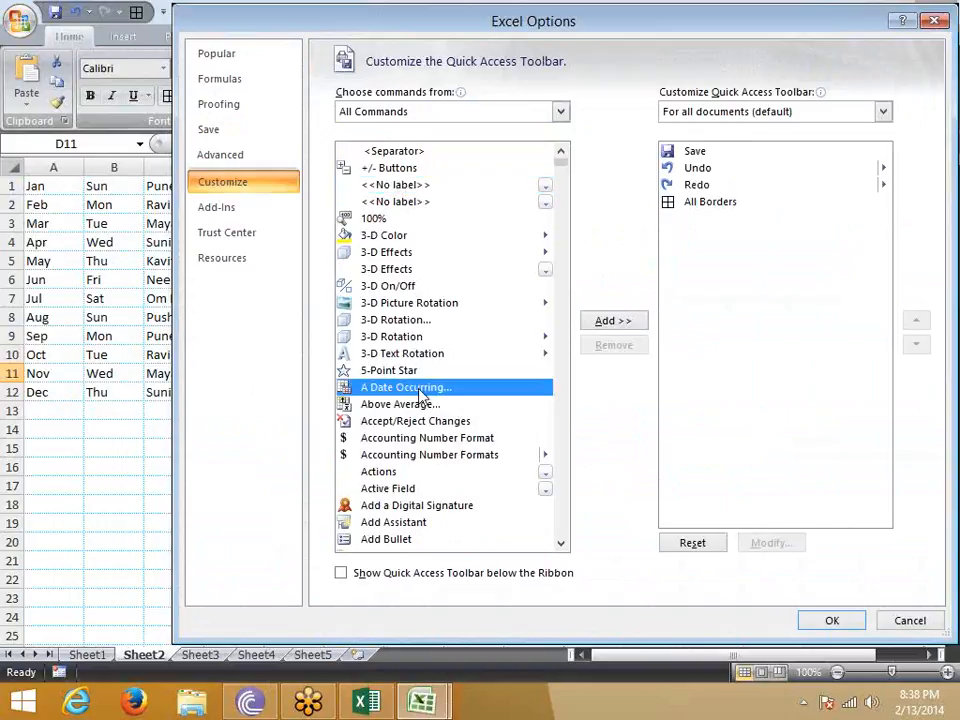
{"action": "scroll", "coordinate": [431, 467], "scroll_direction": "down", "scroll_amount": 8}
{"action": "scroll", "coordinate": [425, 465], "scroll_direction": "down", "scroll_amount": 1}
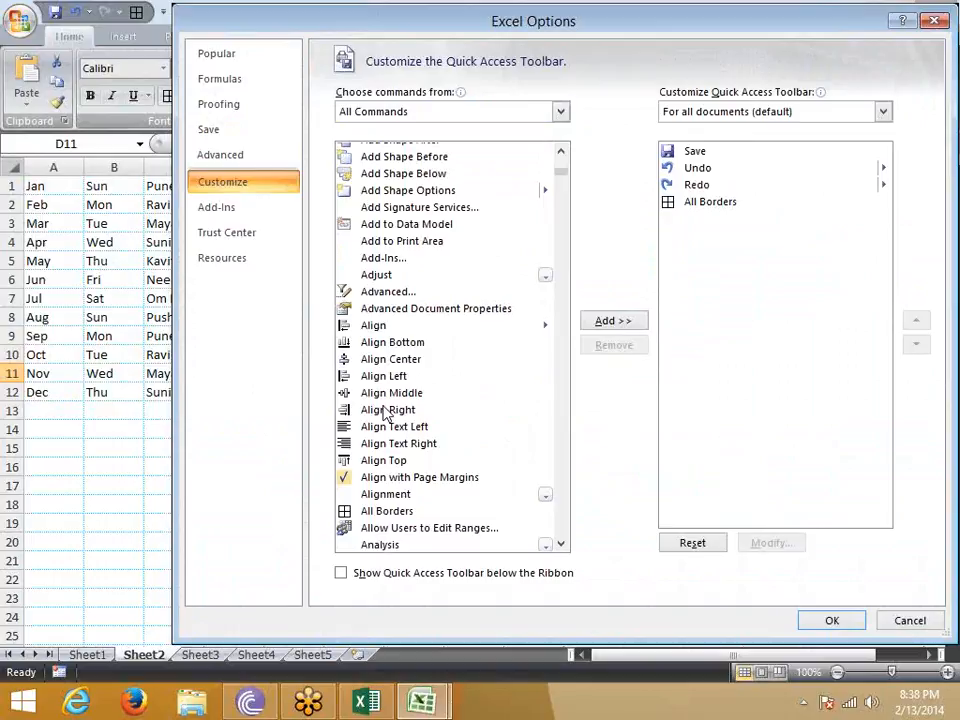
{"action": "scroll", "coordinate": [386, 422], "scroll_direction": "down", "scroll_amount": 5}
{"action": "scroll", "coordinate": [386, 414], "scroll_direction": "up", "scroll_amount": 1}
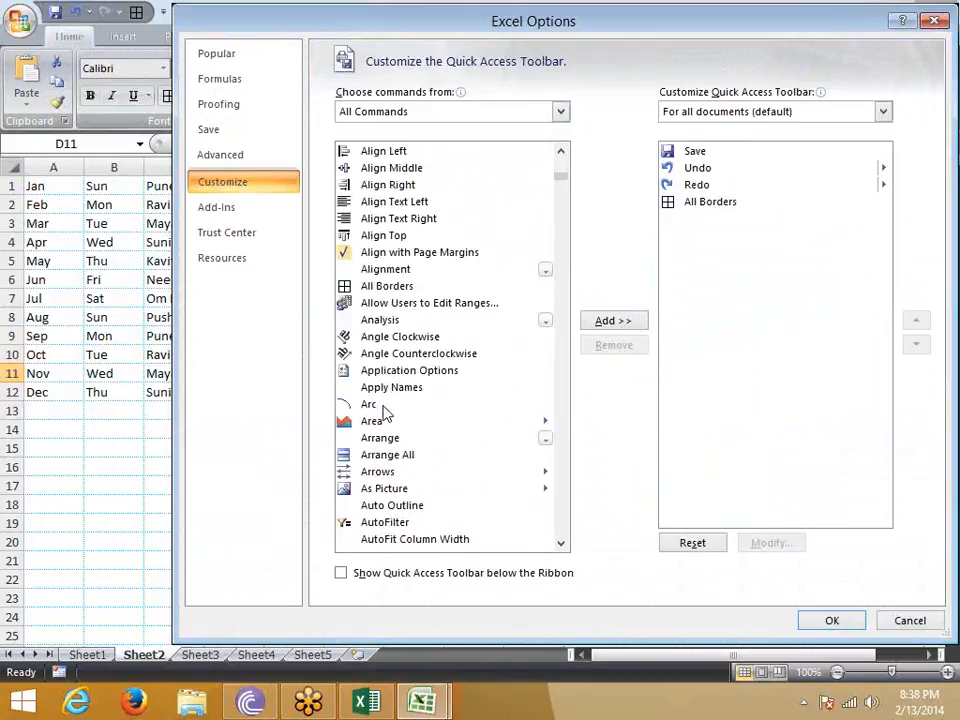
{"action": "left_click", "coordinate": [385, 286]}
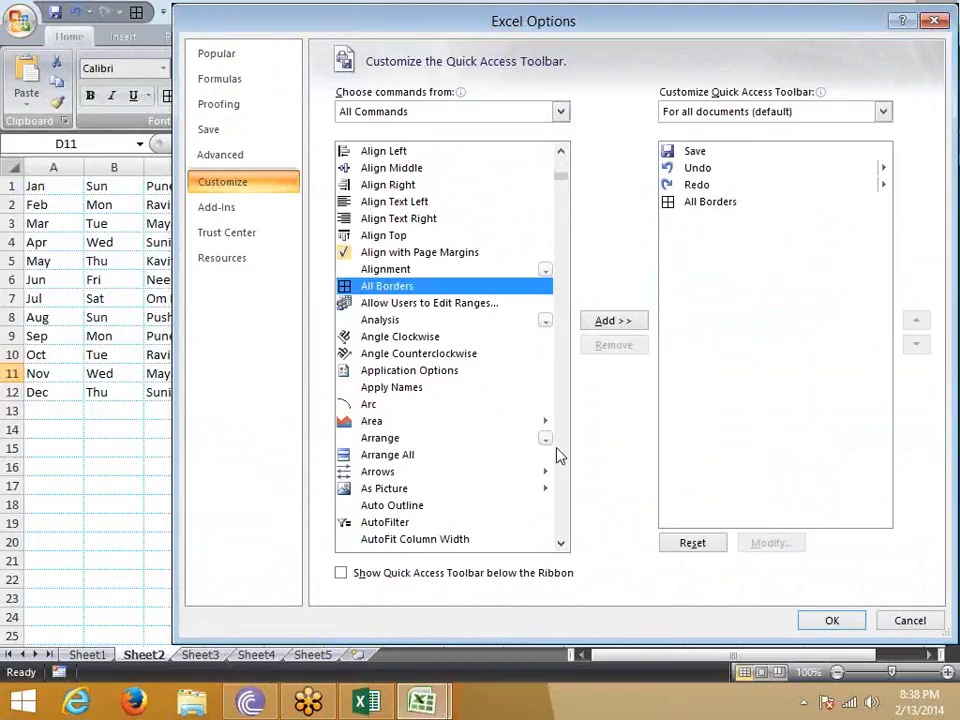
{"action": "left_click", "coordinate": [828, 621]}
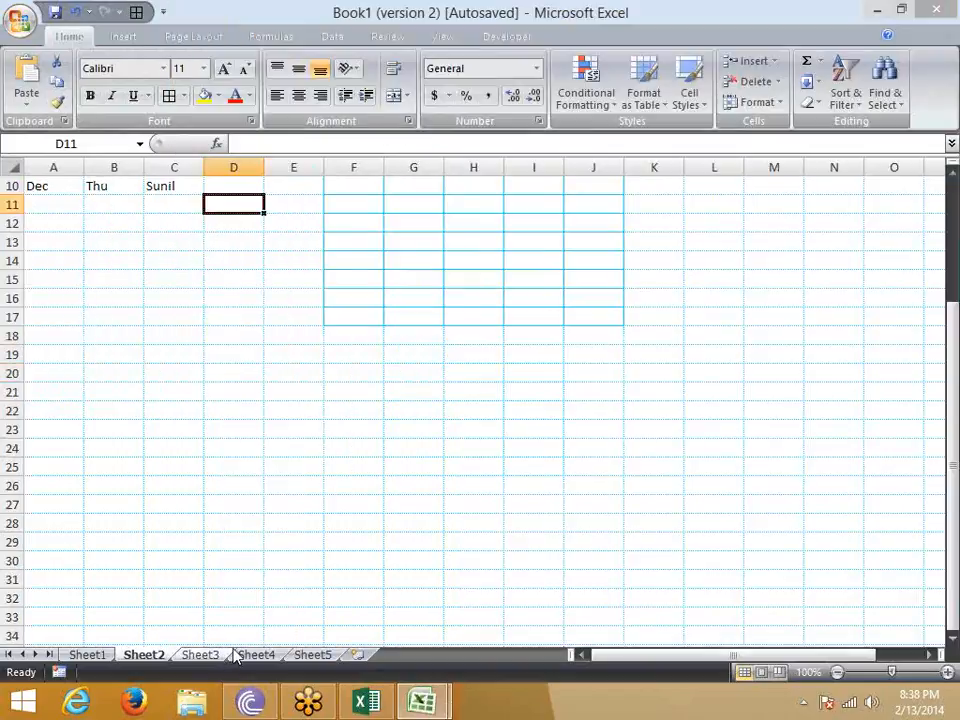
- Apply All Borders to the range D4:G18 on Sheet3 with the Quick Access Toolbar command, and compare it with the ribbon's border choices
{"action": "left_click", "coordinate": [203, 654]}
{"action": "left_click_drag", "start_coordinate": [232, 242], "coordinate": [441, 508]}
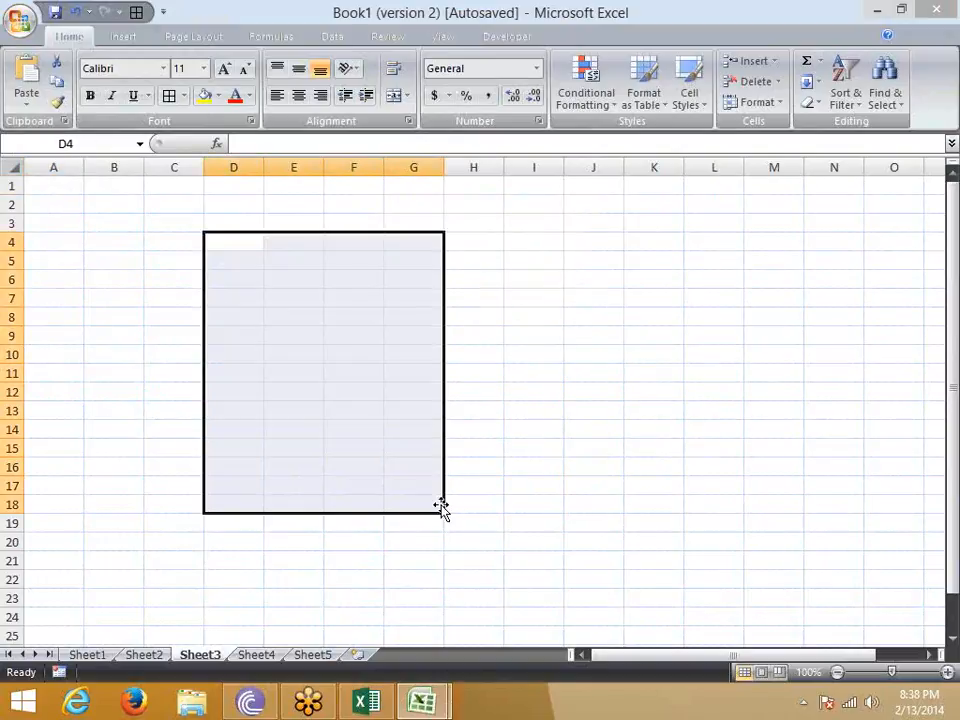
{"action": "left_click", "coordinate": [137, 12]}
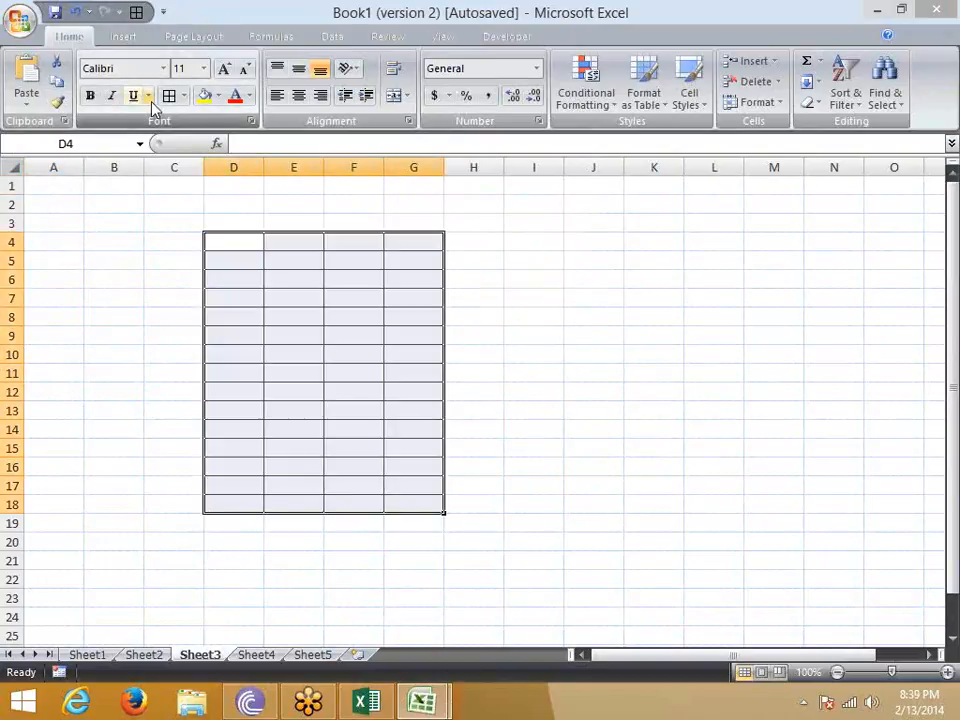
{"action": "left_click", "coordinate": [184, 95]}
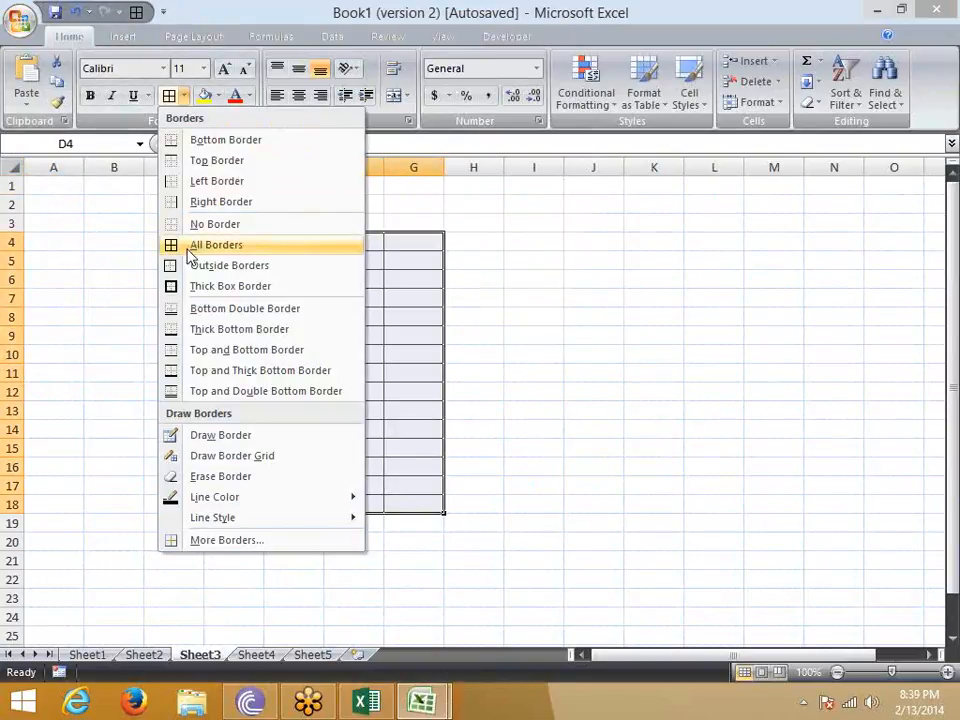
{"action": "left_click", "coordinate": [586, 262]}
{"action": "left_click", "coordinate": [586, 259]}
- Apply All Borders to the ranges I4:K12 and A3:B9 on Sheet3 with the Quick Access Toolbar command
{"action": "left_click_drag", "start_coordinate": [544, 247], "coordinate": [676, 393]}
{"action": "key", "text": "alt+4"}
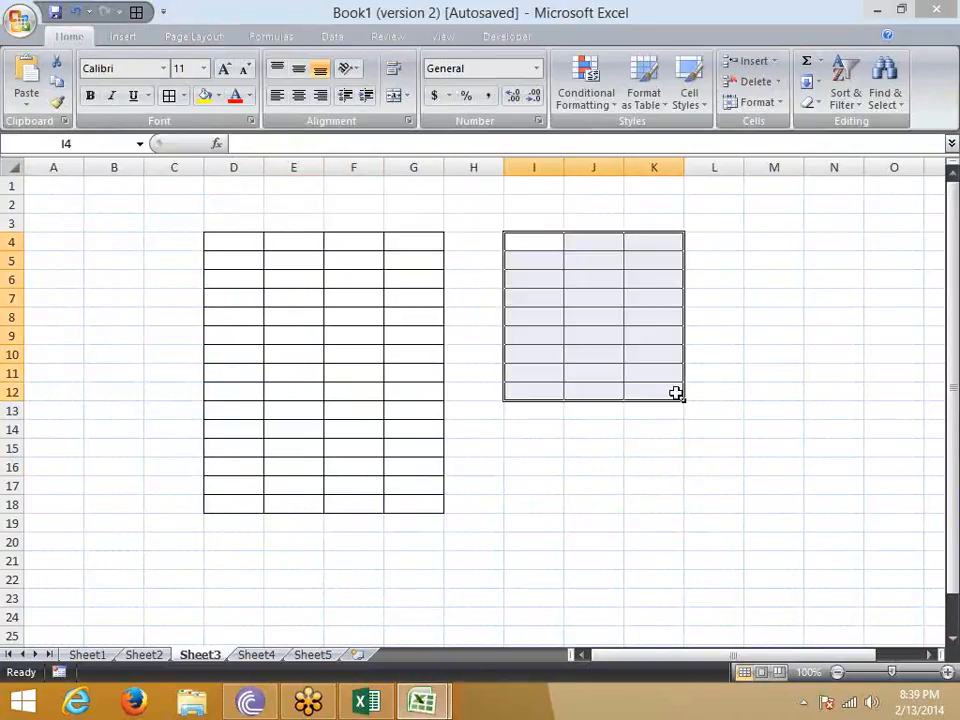
{"action": "left_click_drag", "start_coordinate": [73, 223], "coordinate": [138, 333]}
{"action": "key", "text": "alt"}
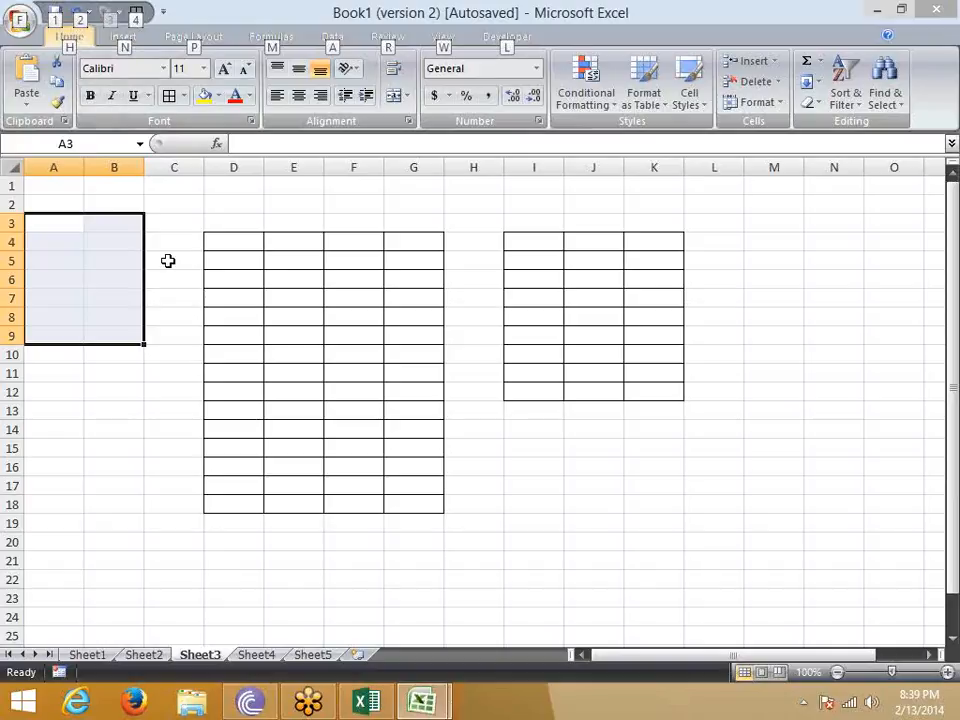
{"action": "key", "text": "4"}
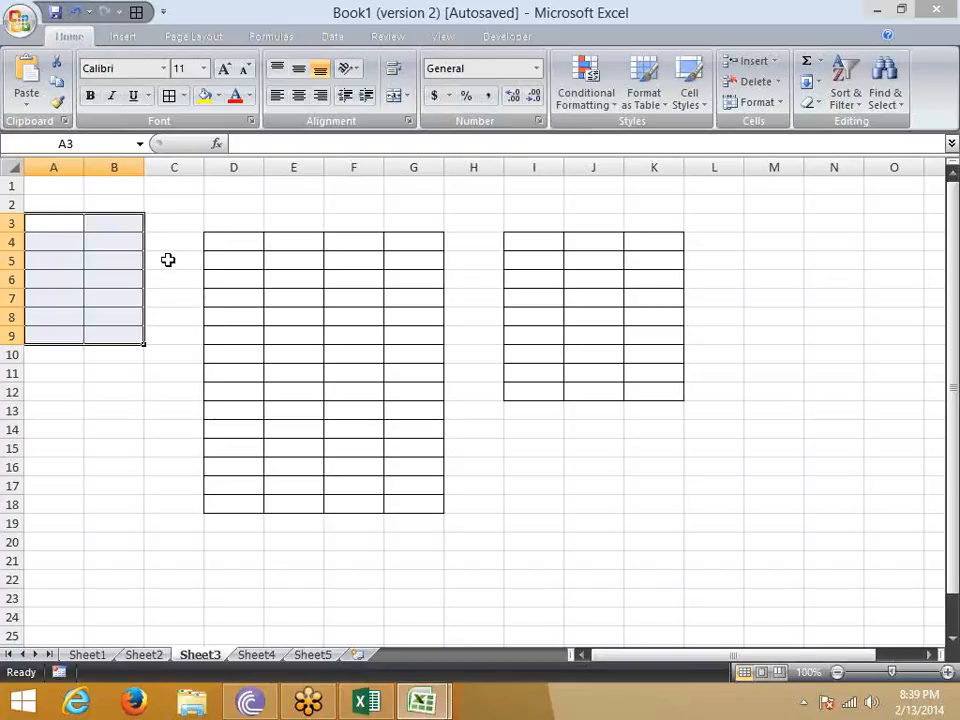
- Review the popular, proofing and save options, including the workbooks offered for AutoRecover exceptions, and close Excel Options without changes
{"action": "left_click", "coordinate": [22, 22]}
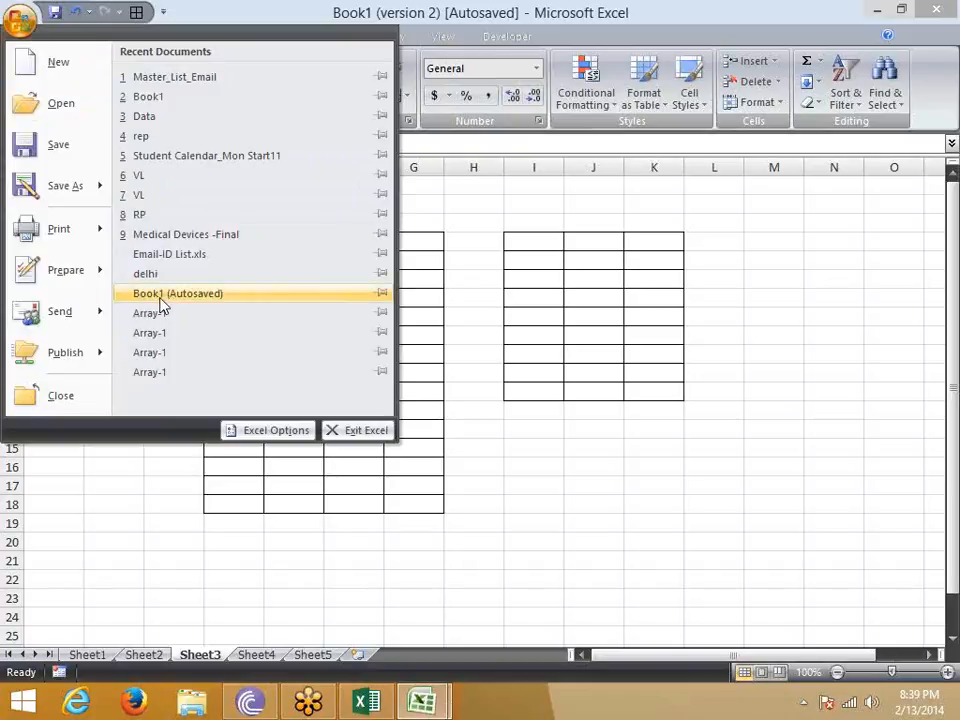
{"action": "left_click", "coordinate": [270, 436]}
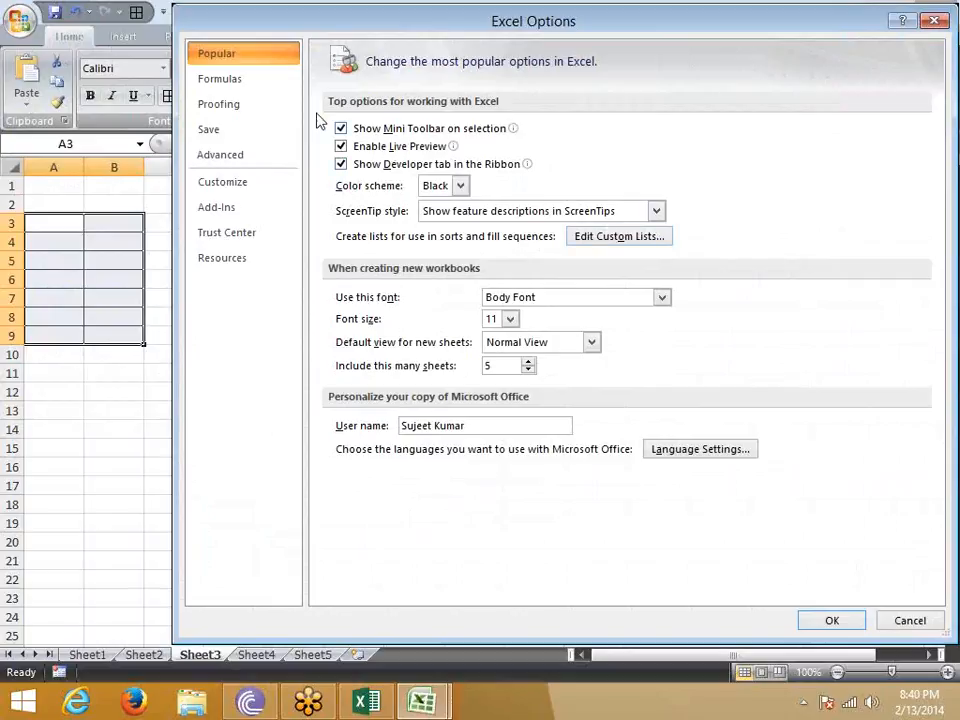
{"action": "left_click", "coordinate": [240, 88]}
{"action": "left_click", "coordinate": [240, 106]}
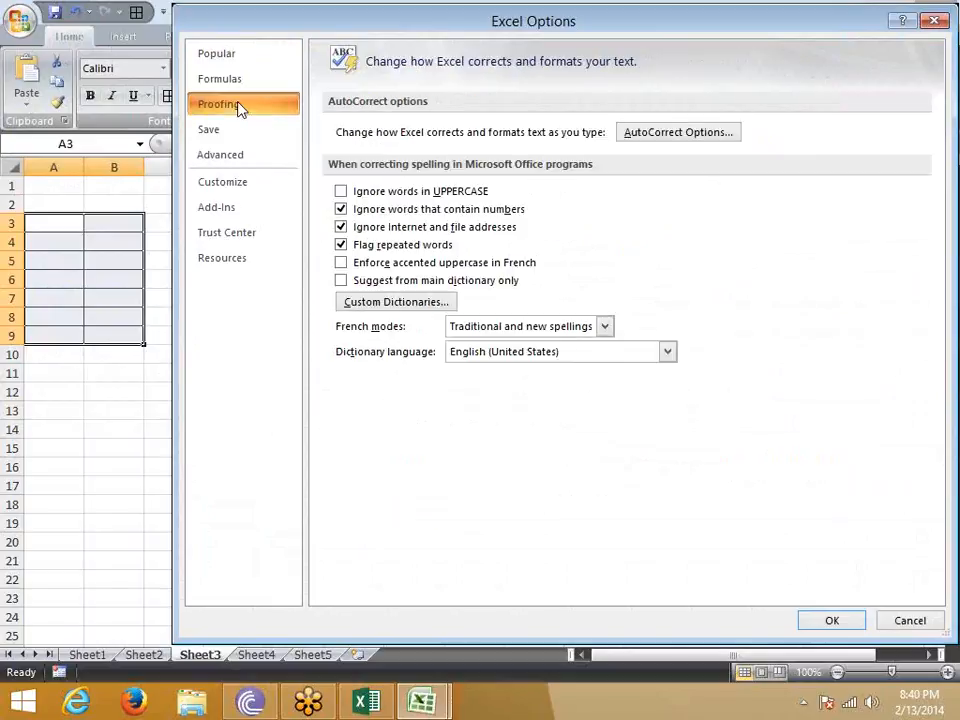
{"action": "left_click", "coordinate": [240, 131]}
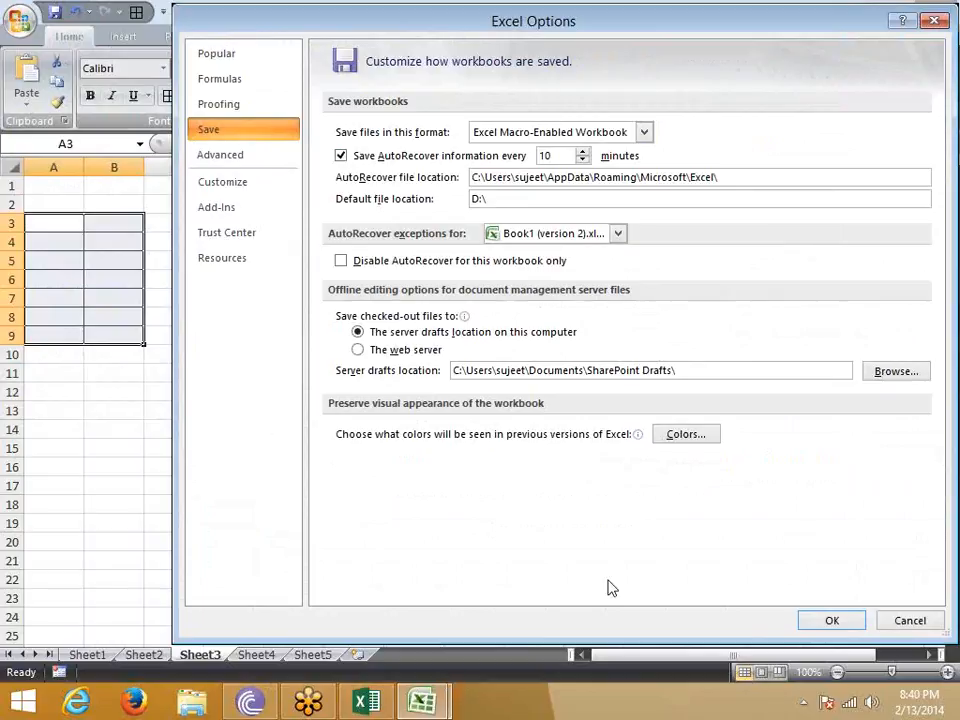
{"action": "left_click", "coordinate": [548, 233]}
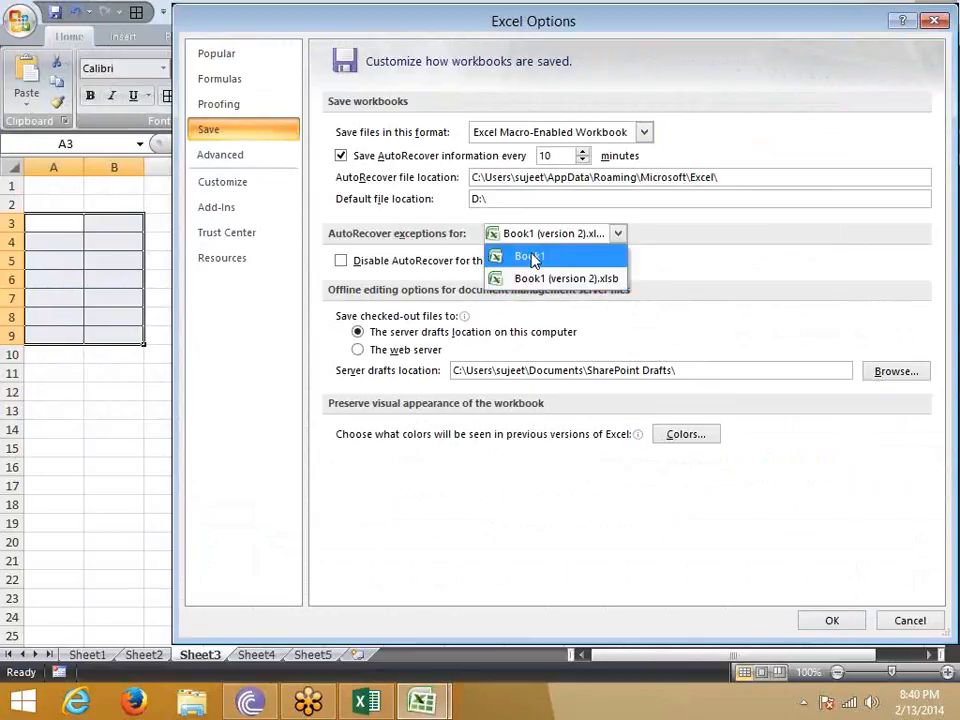
{"action": "left_click", "coordinate": [682, 237]}
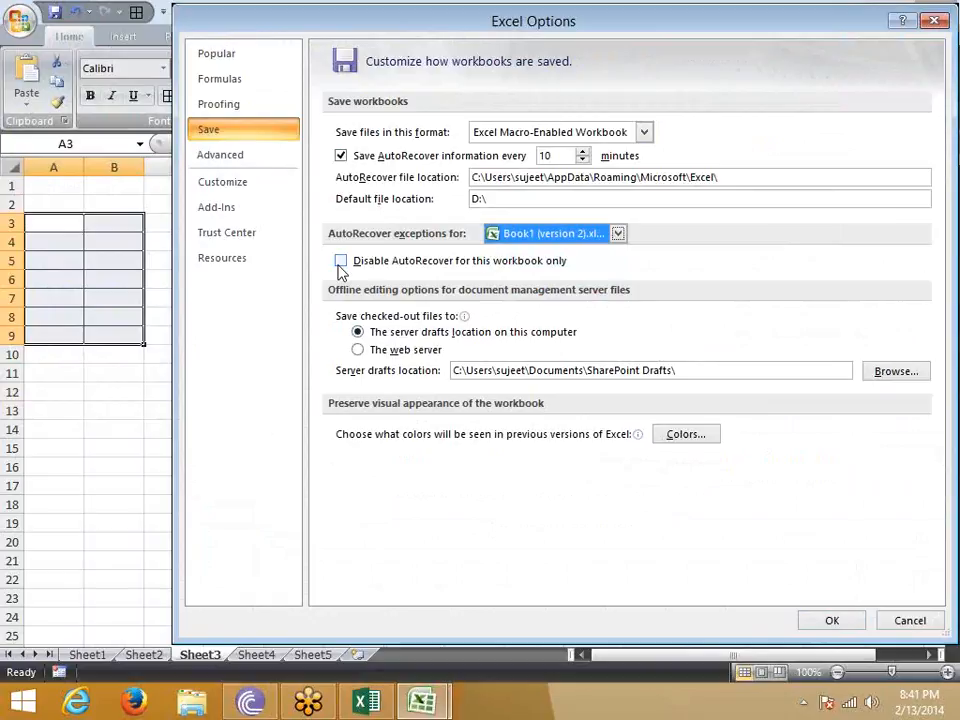
{"action": "left_click", "coordinate": [904, 628]}
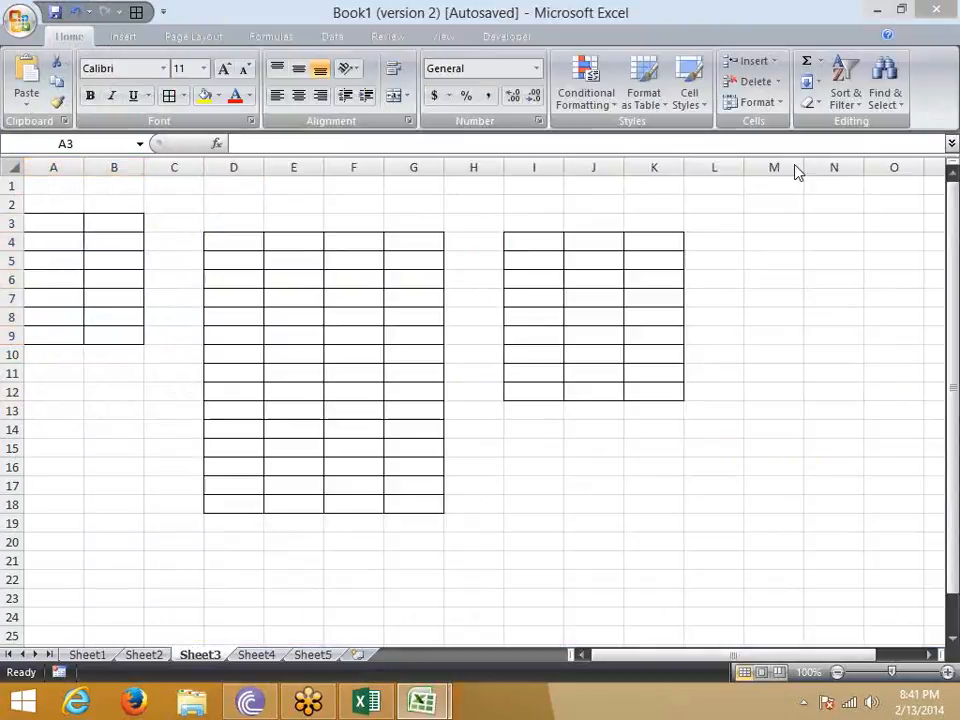